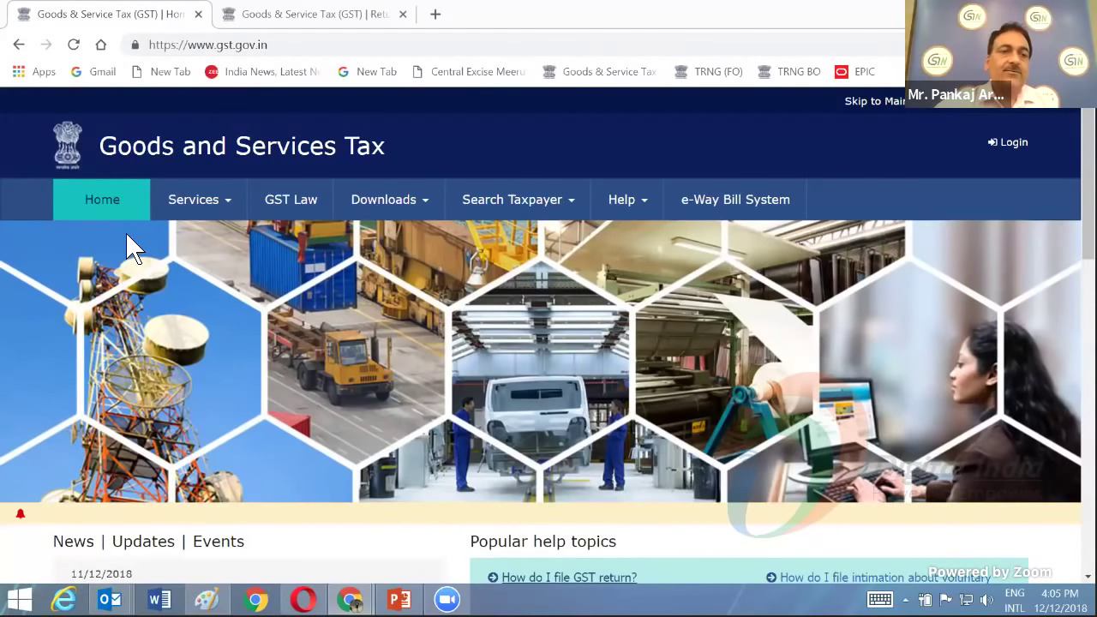
- Open the GST New Registration application form from the Services > Registration menu
{"action": "left_click", "coordinate": [209, 214]}
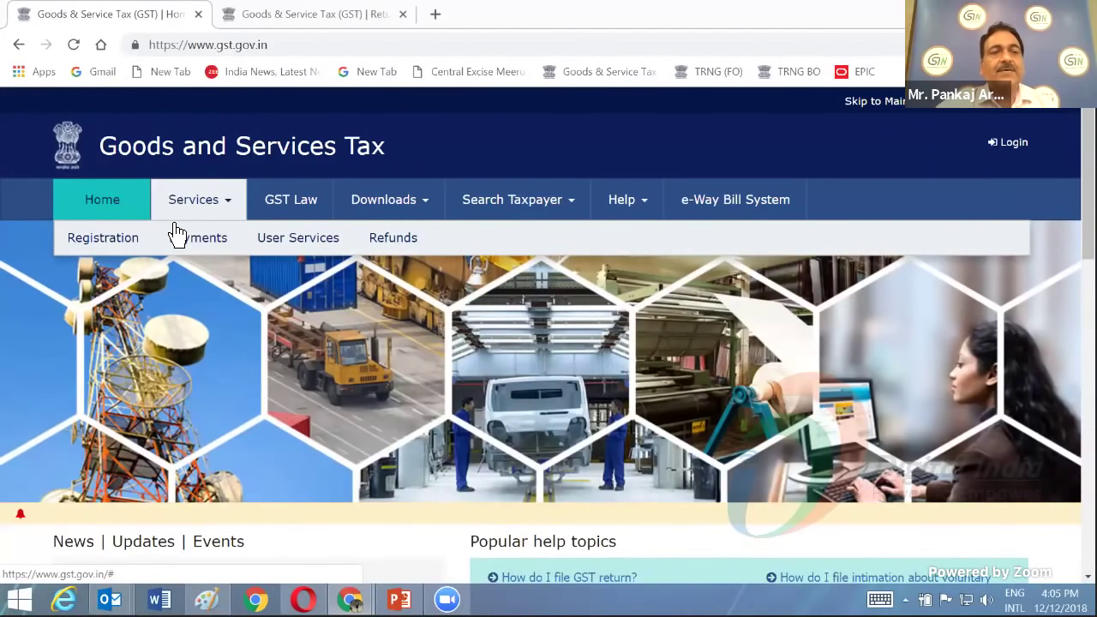
{"action": "mouse_move", "coordinate": [109, 249]}
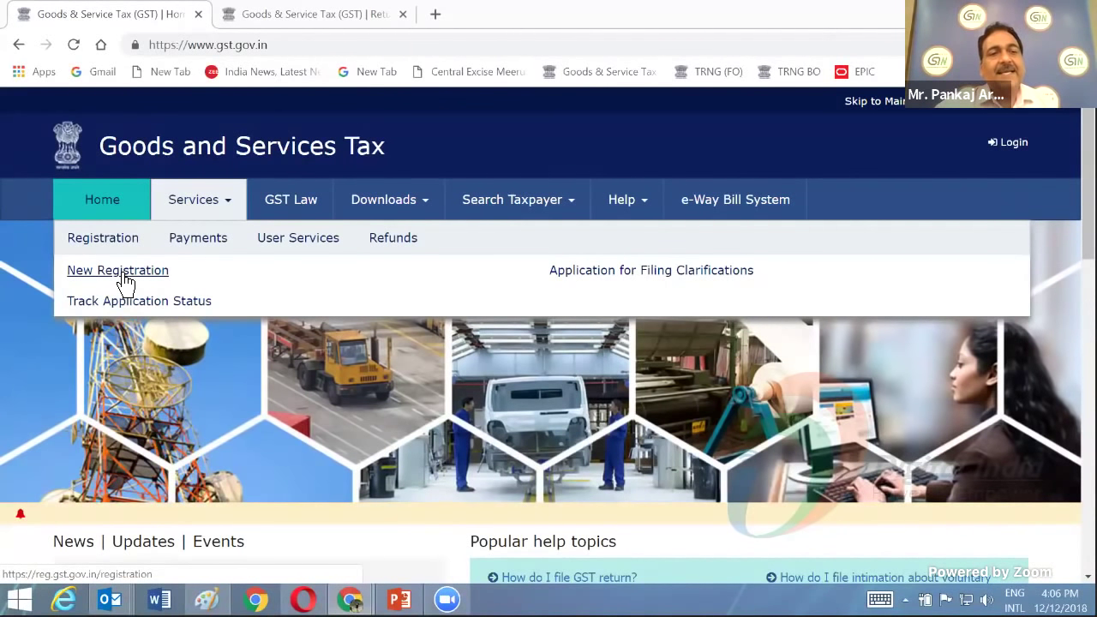
{"action": "left_click", "coordinate": [124, 276]}
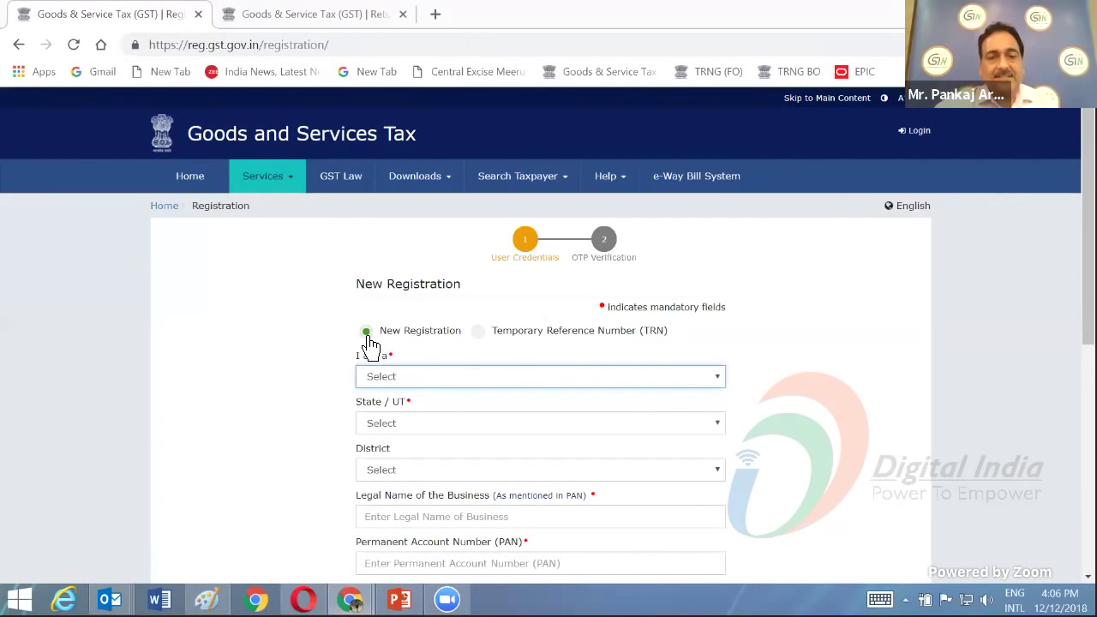
{"action": "scroll", "coordinate": [478, 422], "scroll_direction": "down", "scroll_amount": 3}
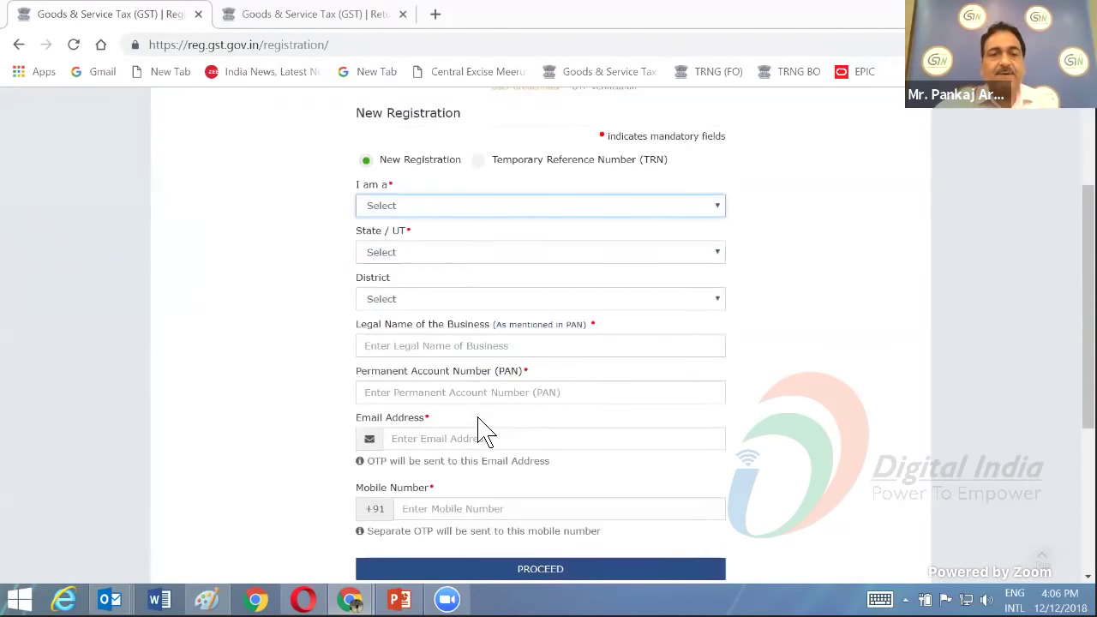
{"action": "scroll", "coordinate": [478, 422], "scroll_direction": "up", "scroll_amount": 2}
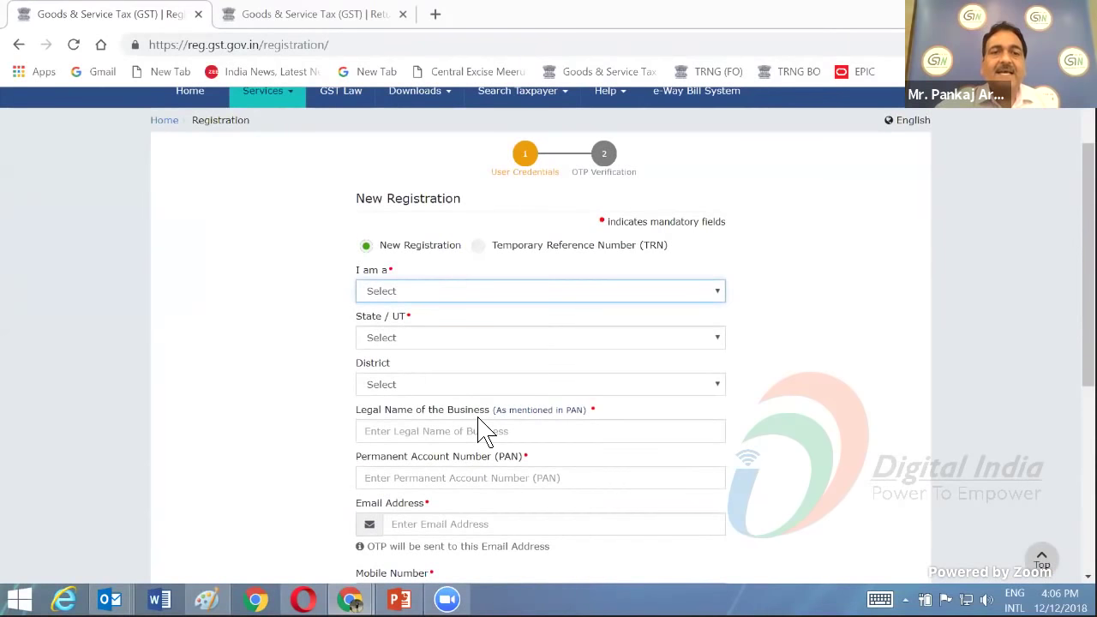
{"action": "left_click", "coordinate": [673, 294]}
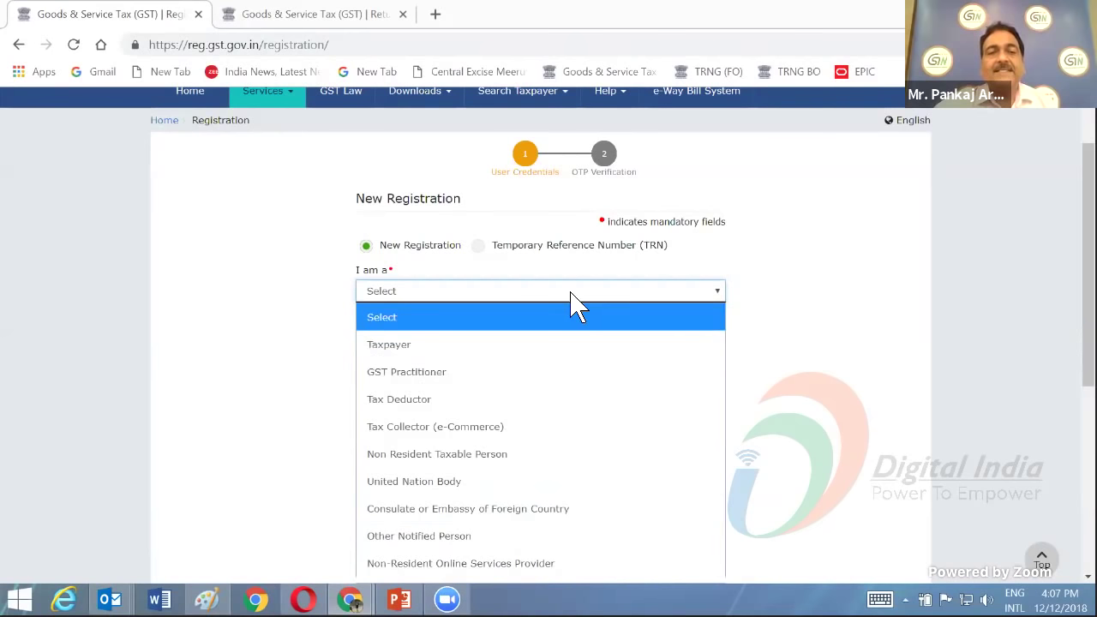
{"action": "scroll", "coordinate": [820, 360], "scroll_direction": "down", "scroll_amount": 1}
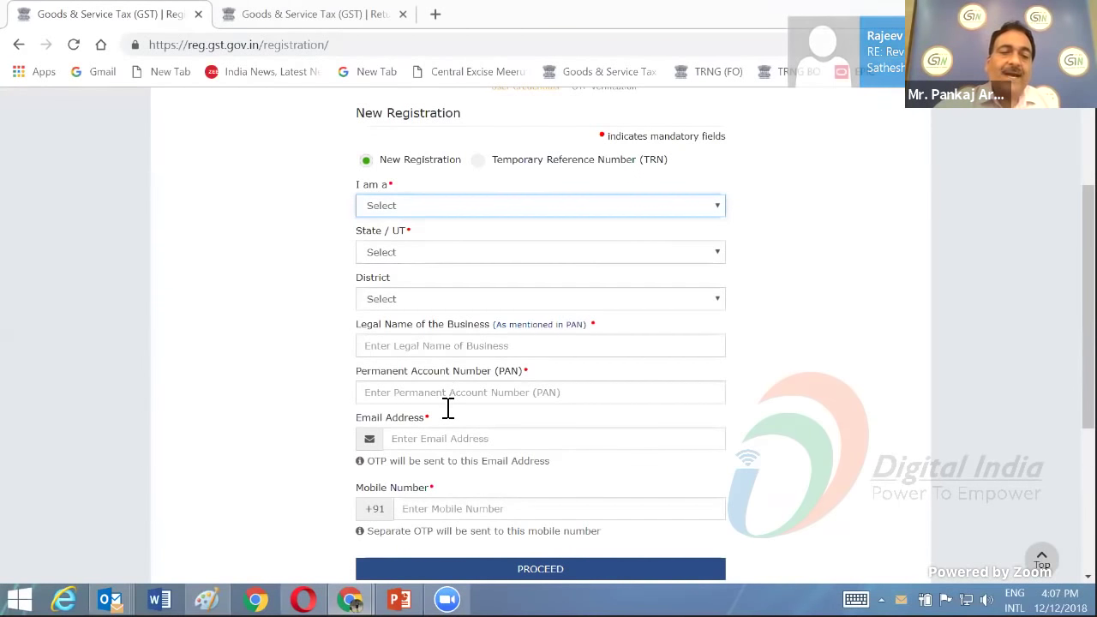
{"action": "scroll", "coordinate": [459, 420], "scroll_direction": "down", "scroll_amount": 1}
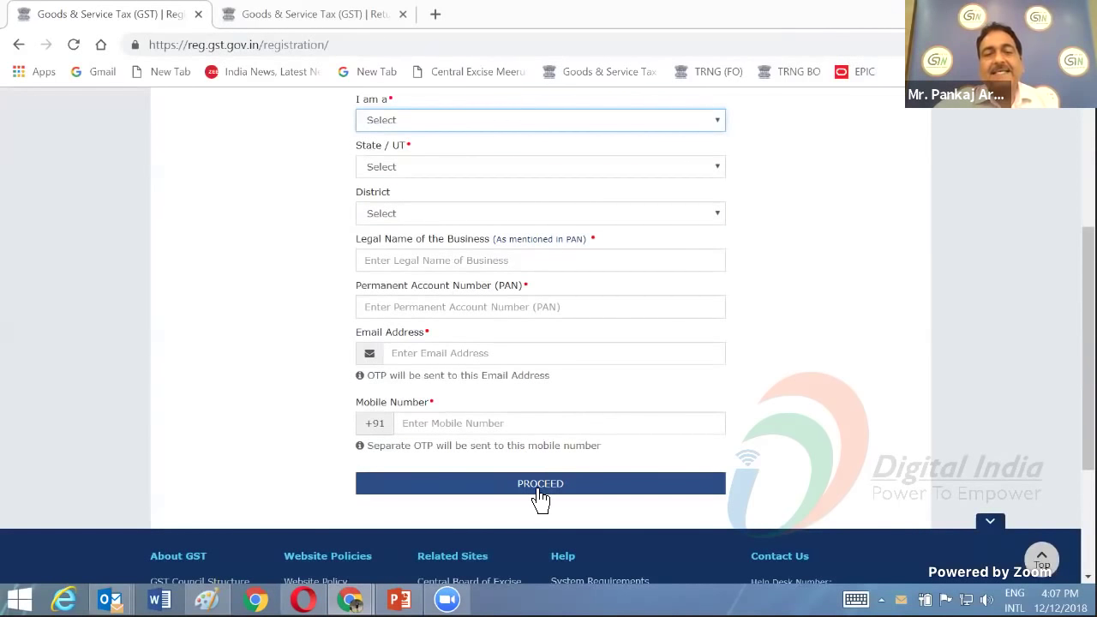
{"action": "scroll", "coordinate": [531, 480], "scroll_direction": "up", "scroll_amount": 3}
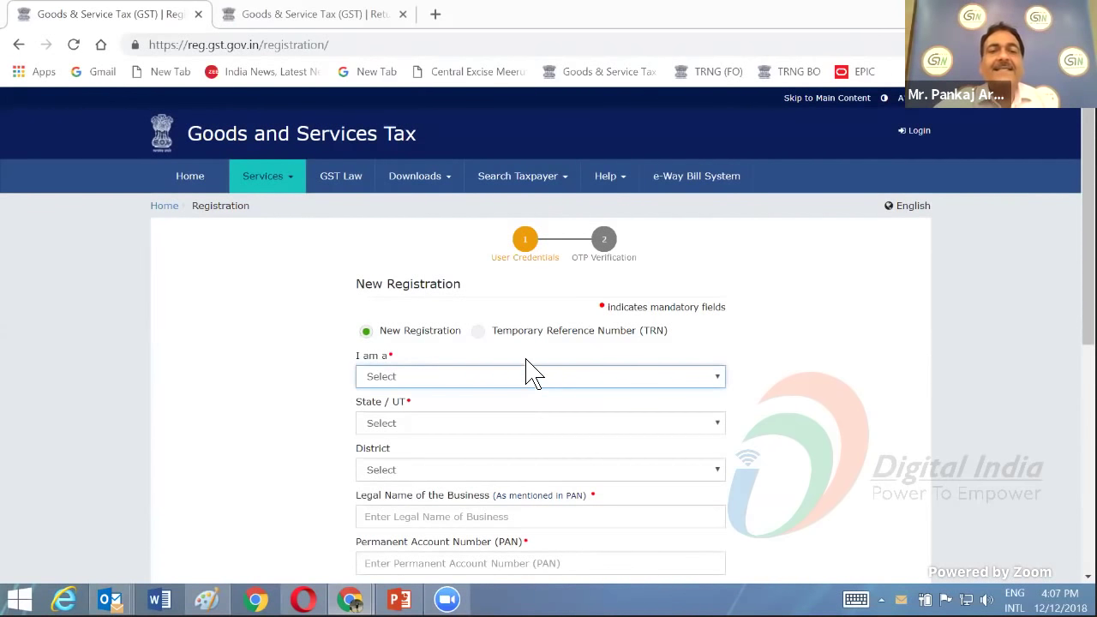
- Switch the registration form to Temporary Reference Number (TRN) mode to continue an application
{"action": "left_click", "coordinate": [480, 341]}
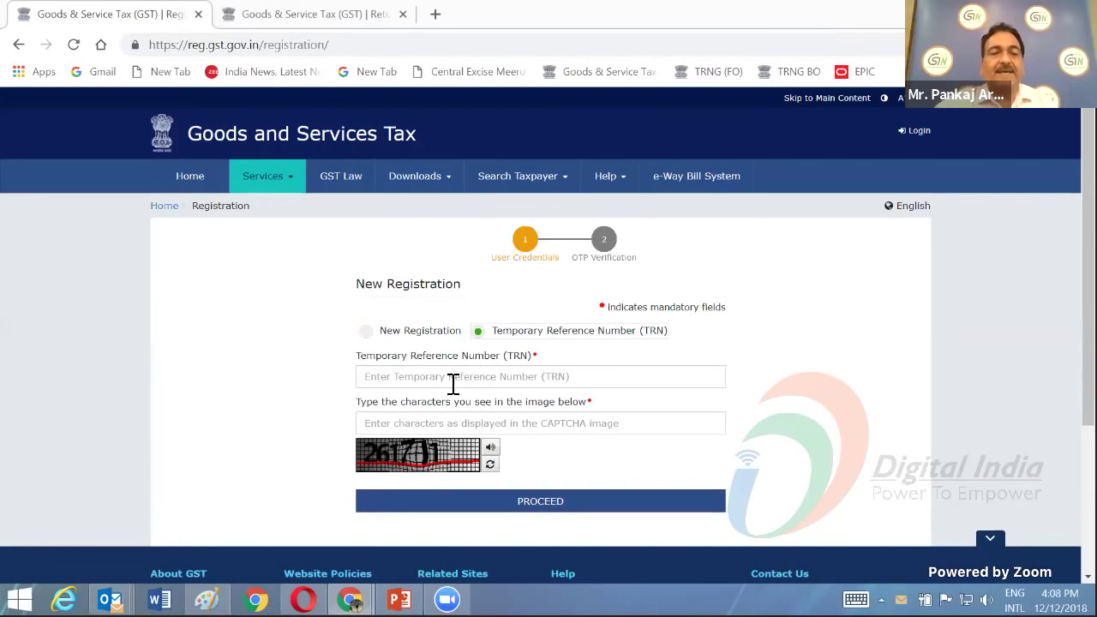
{"action": "scroll", "coordinate": [455, 385], "scroll_direction": "down", "scroll_amount": 1}
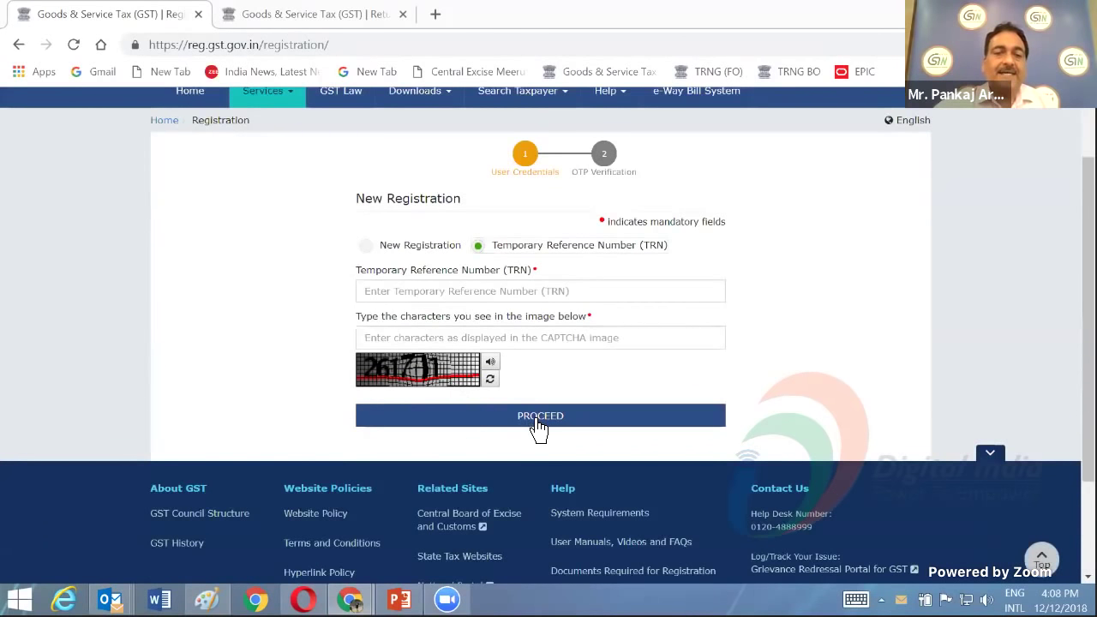
{"action": "scroll", "coordinate": [538, 428], "scroll_direction": "up", "scroll_amount": 1}
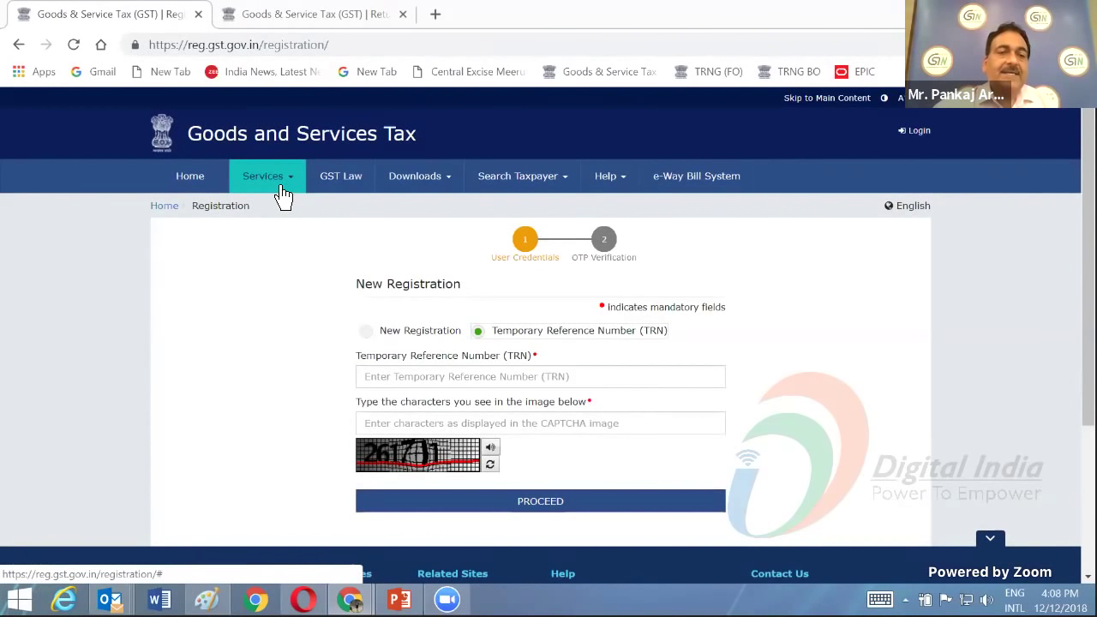
{"action": "left_click", "coordinate": [282, 196]}
{"action": "mouse_move", "coordinate": [205, 216]}
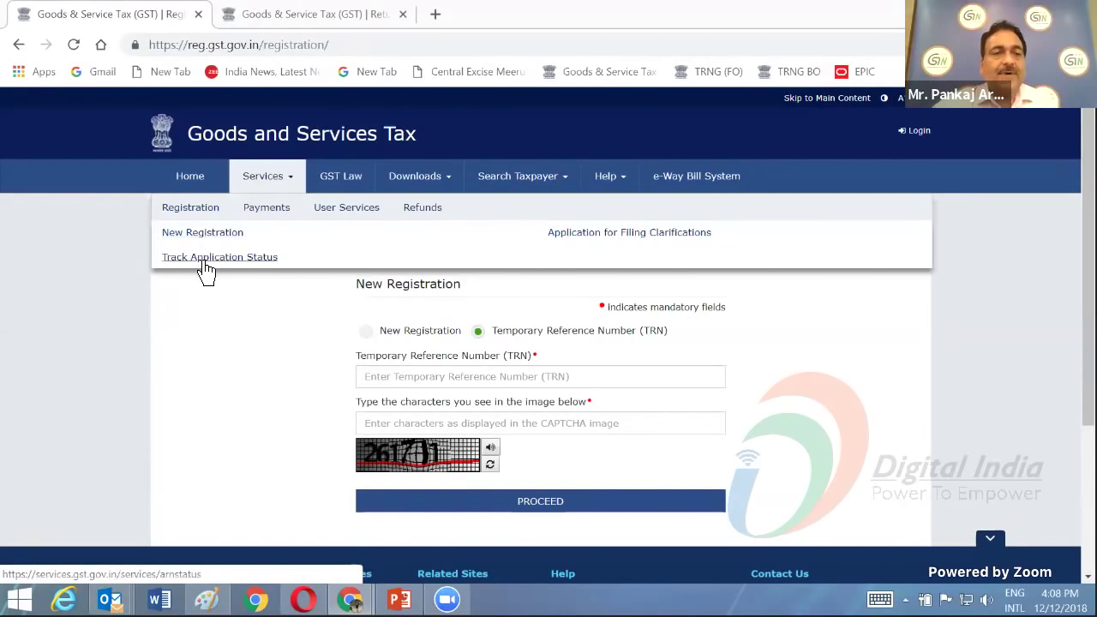
- Open the registration Track Application Status page, which asks for an ARN
{"action": "left_click", "coordinate": [206, 259]}
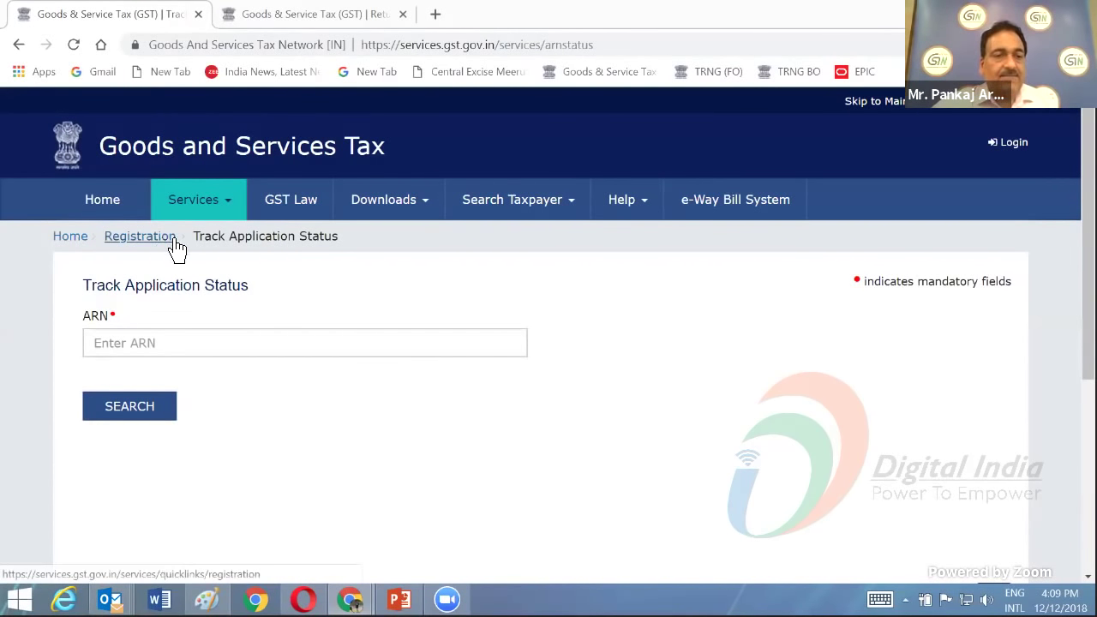
- Open the Create Challan payment page from Services > Payments
{"action": "left_click", "coordinate": [228, 215]}
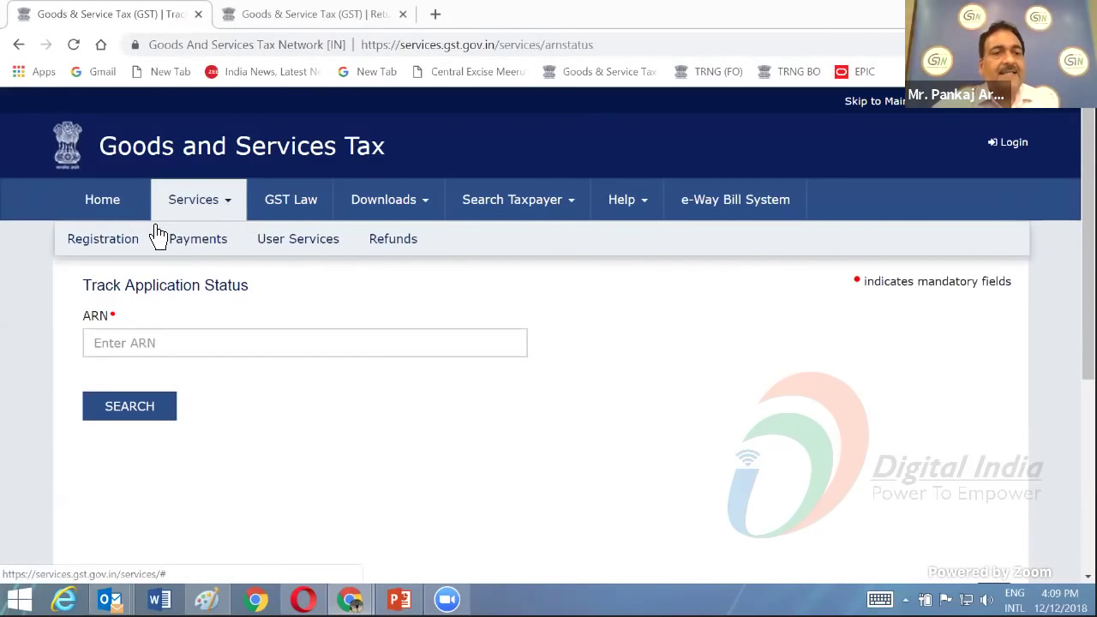
{"action": "mouse_move", "coordinate": [131, 249]}
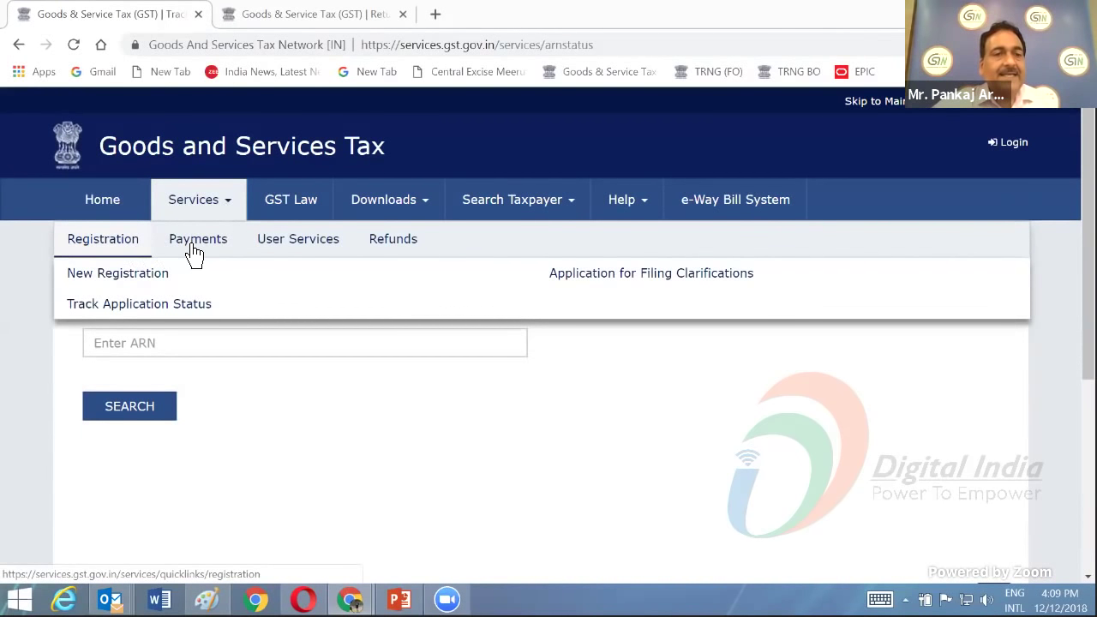
{"action": "mouse_move", "coordinate": [194, 253]}
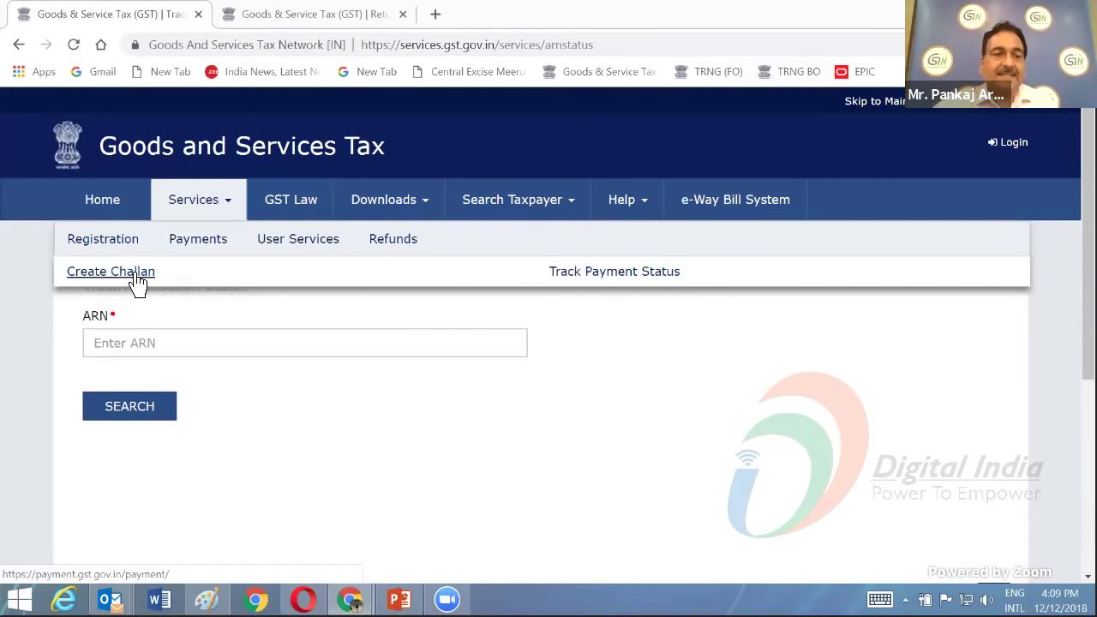
{"action": "left_click", "coordinate": [136, 278]}
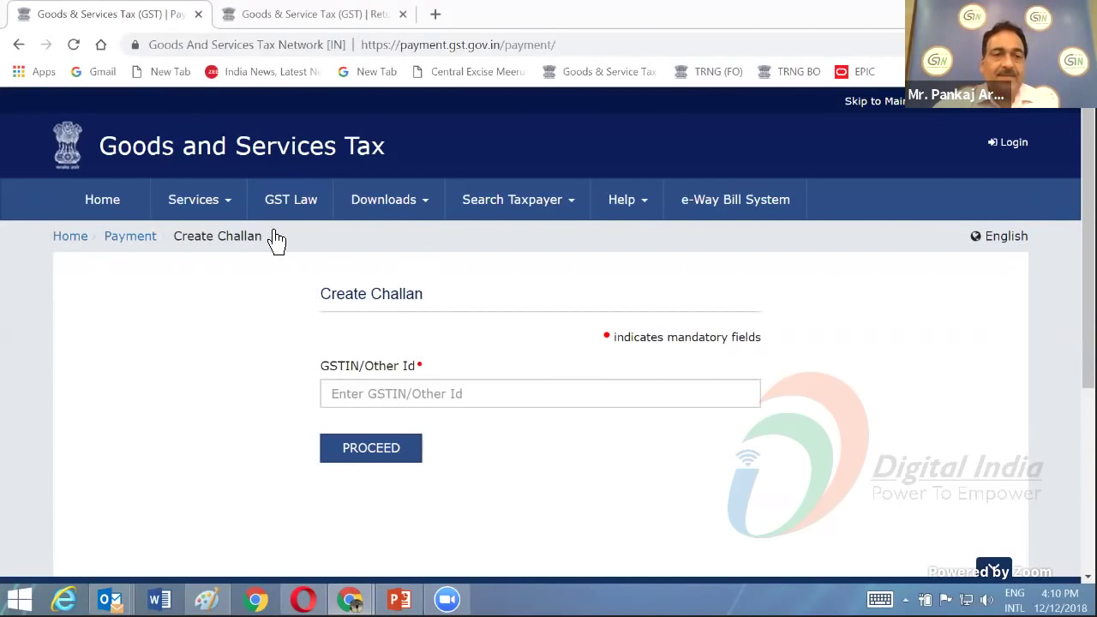
{"action": "left_click", "coordinate": [232, 214]}
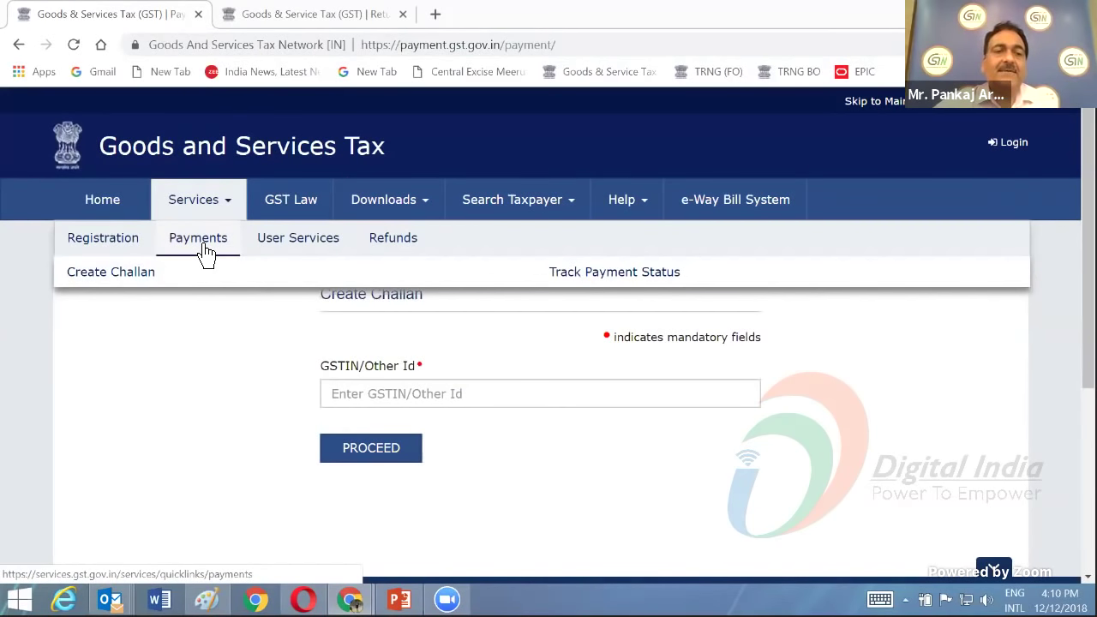
- Visit Track Payment Status, then open the User Services quick links page
{"action": "left_click", "coordinate": [611, 277]}
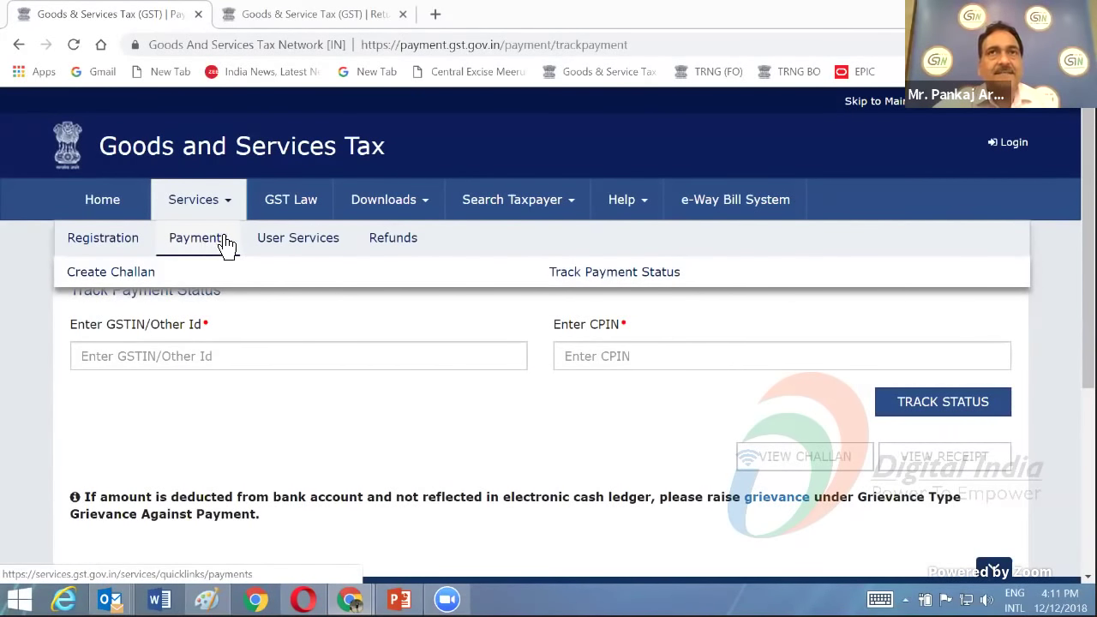
{"action": "left_click", "coordinate": [316, 245]}
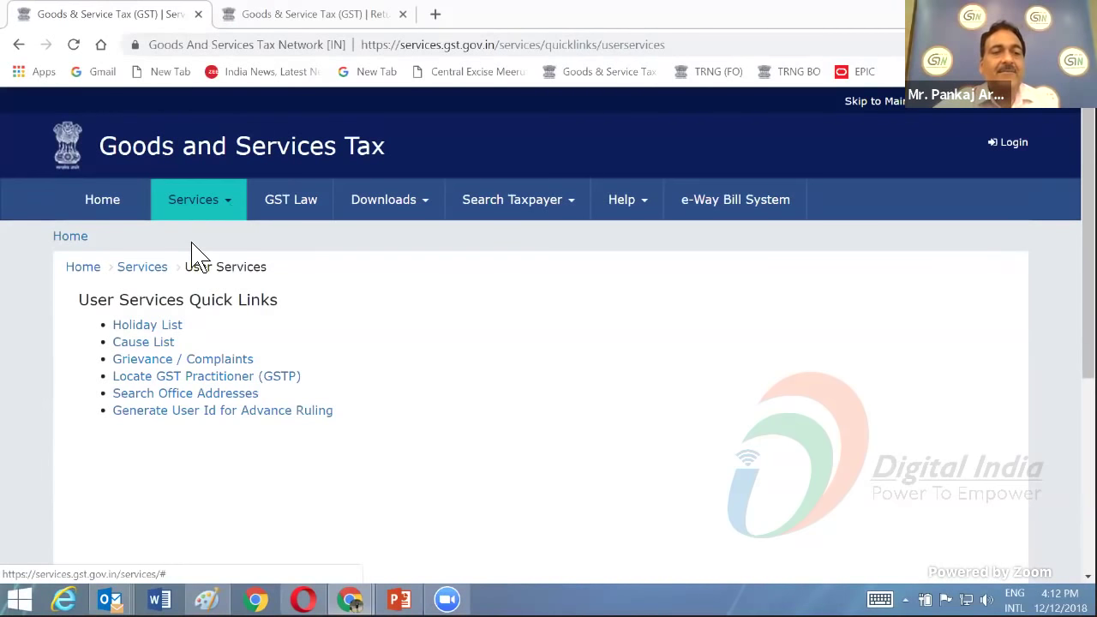
- Open the Holiday List page, with Year defaulting to 2018
{"action": "left_click", "coordinate": [150, 330]}
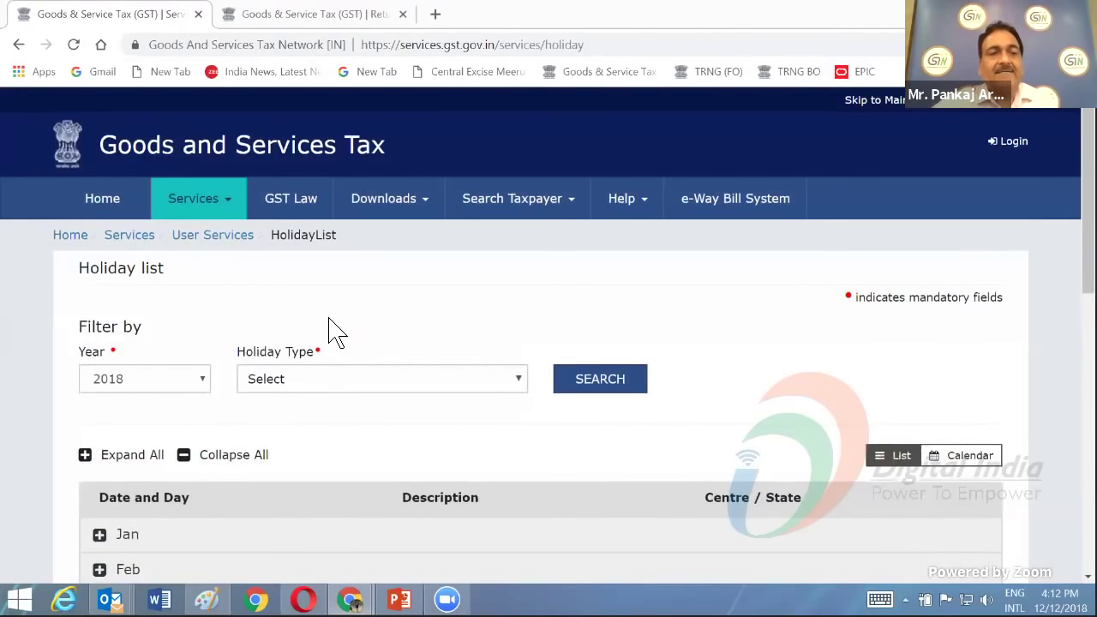
- Choose Assam as the Holiday Type for the 2018 holiday list
{"action": "scroll", "coordinate": [335, 332], "scroll_direction": "down", "scroll_amount": 1}
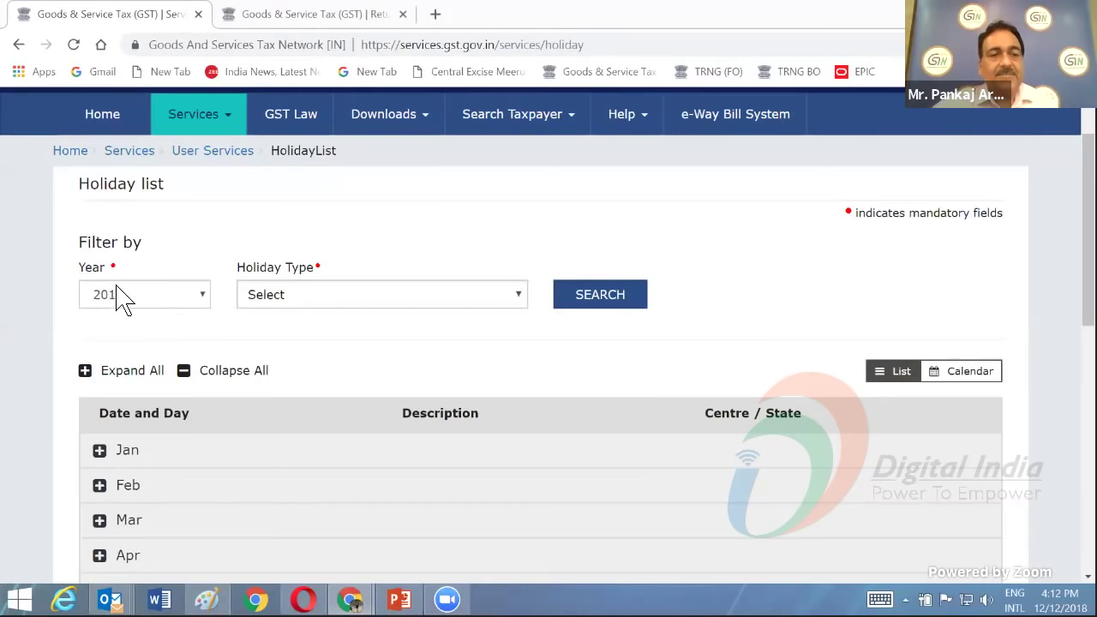
{"action": "left_click", "coordinate": [386, 299]}
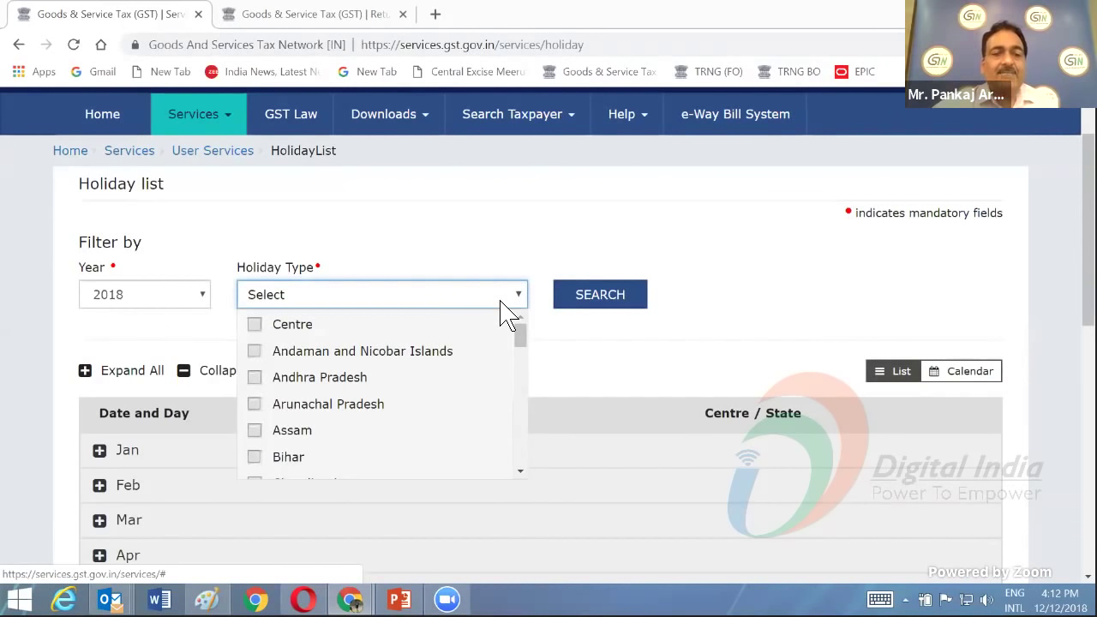
{"action": "scroll", "coordinate": [508, 315], "scroll_direction": "down", "scroll_amount": 1}
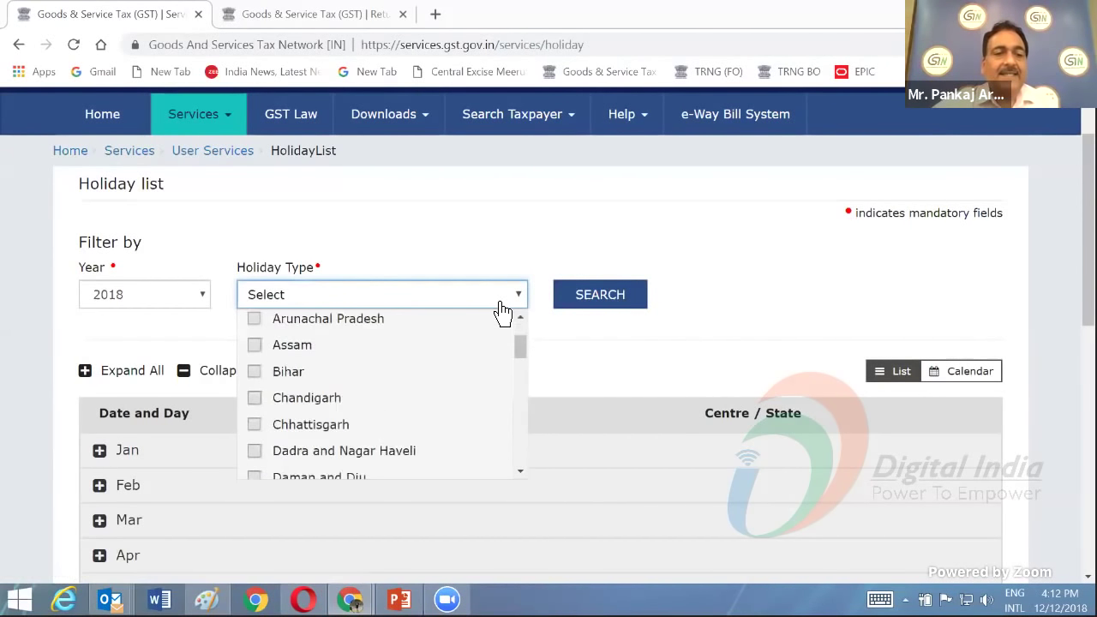
{"action": "left_click", "coordinate": [256, 346]}
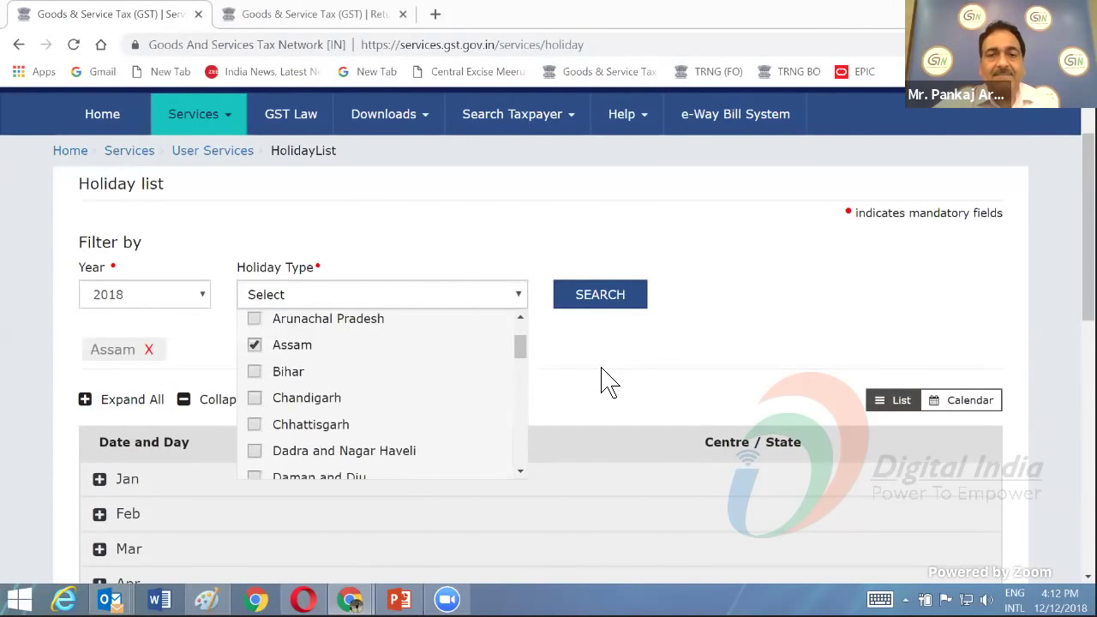
- Search Assam's 2018 holidays and read through the results down to December
{"action": "left_click", "coordinate": [601, 307]}
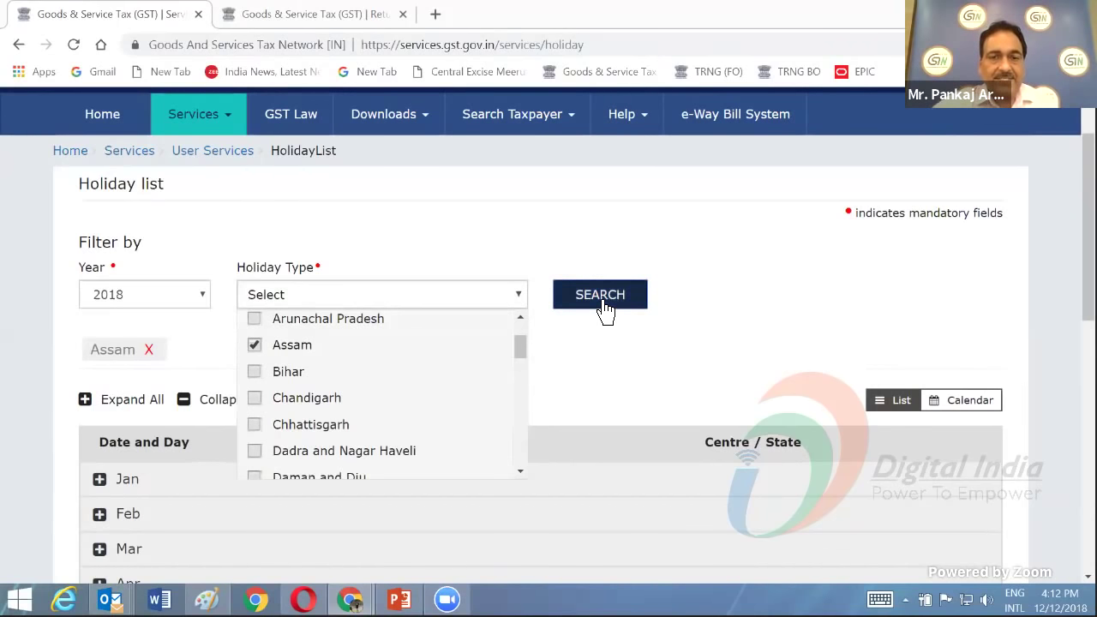
{"action": "scroll", "coordinate": [507, 356], "scroll_direction": "down", "scroll_amount": 5}
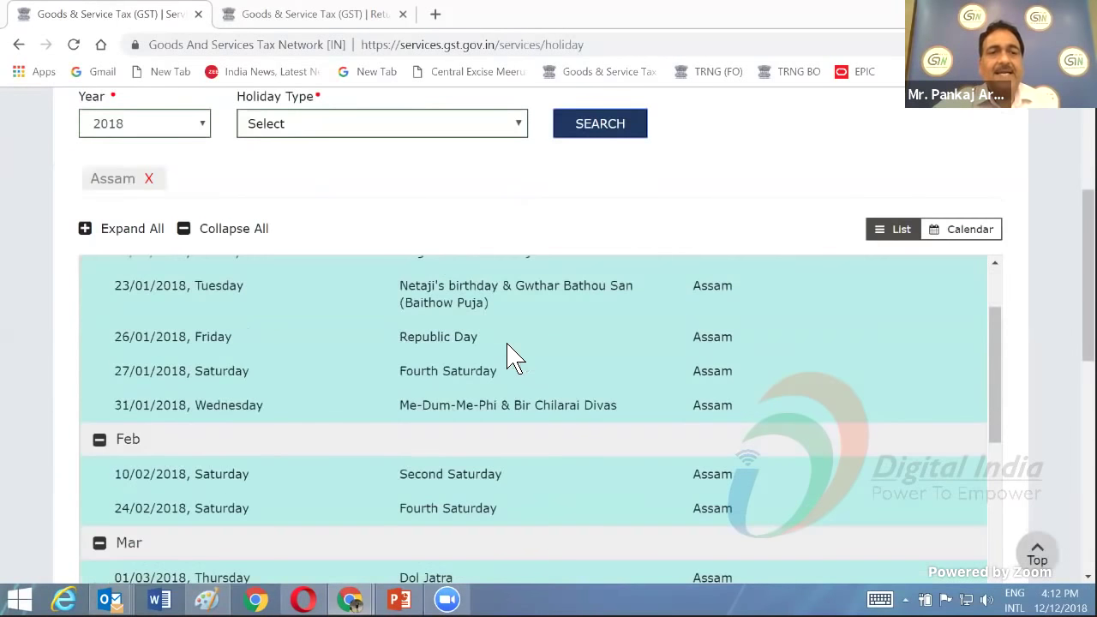
{"action": "scroll", "coordinate": [509, 355], "scroll_direction": "up", "scroll_amount": 3}
{"action": "scroll", "coordinate": [512, 351], "scroll_direction": "down", "scroll_amount": 4}
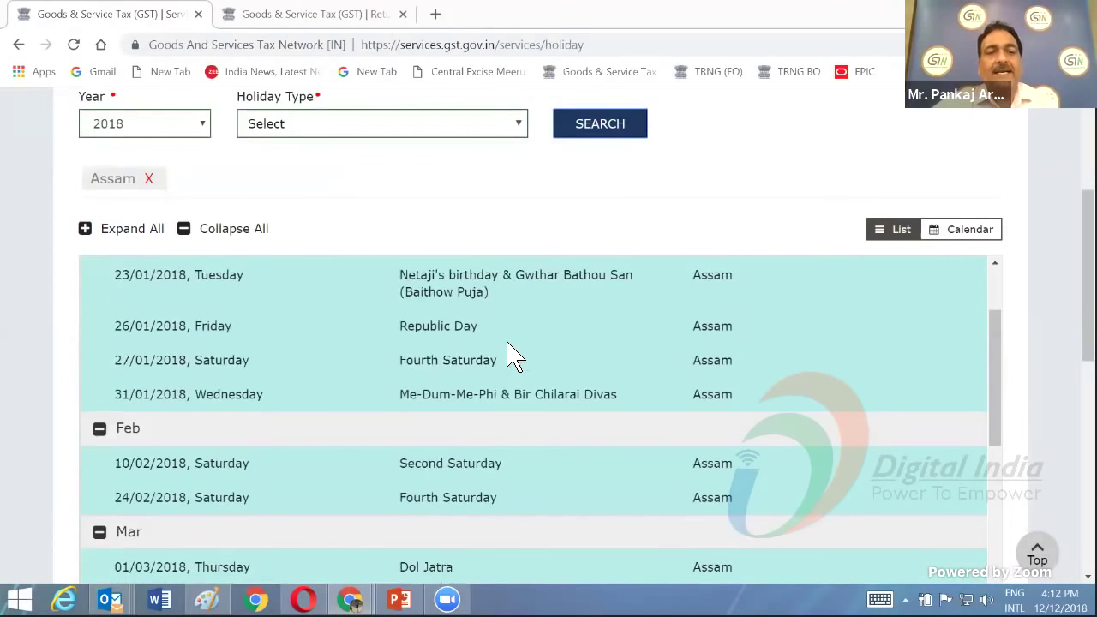
{"action": "scroll", "coordinate": [505, 350], "scroll_direction": "down", "scroll_amount": 4}
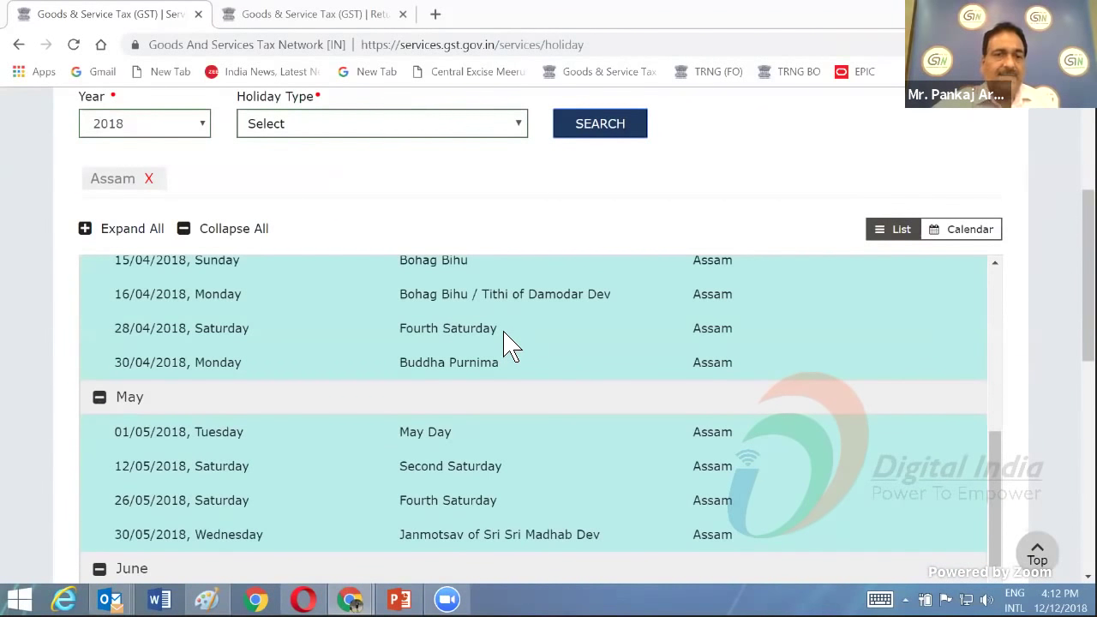
{"action": "scroll", "coordinate": [505, 344], "scroll_direction": "down", "scroll_amount": 2}
{"action": "scroll", "coordinate": [505, 343], "scroll_direction": "down", "scroll_amount": 2}
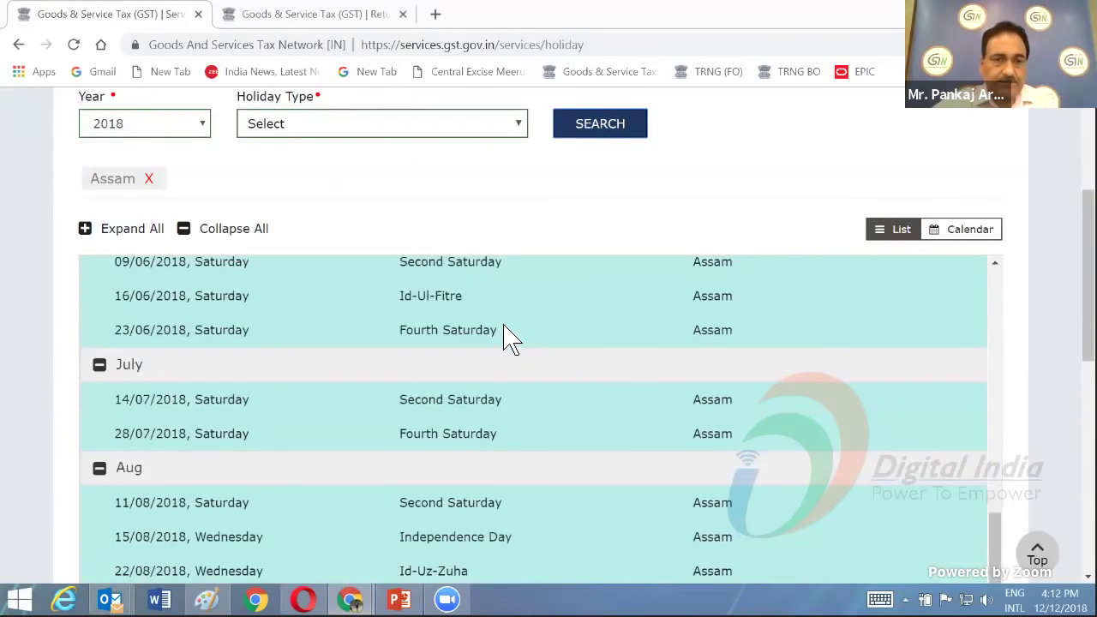
{"action": "scroll", "coordinate": [505, 338], "scroll_direction": "down", "scroll_amount": 2}
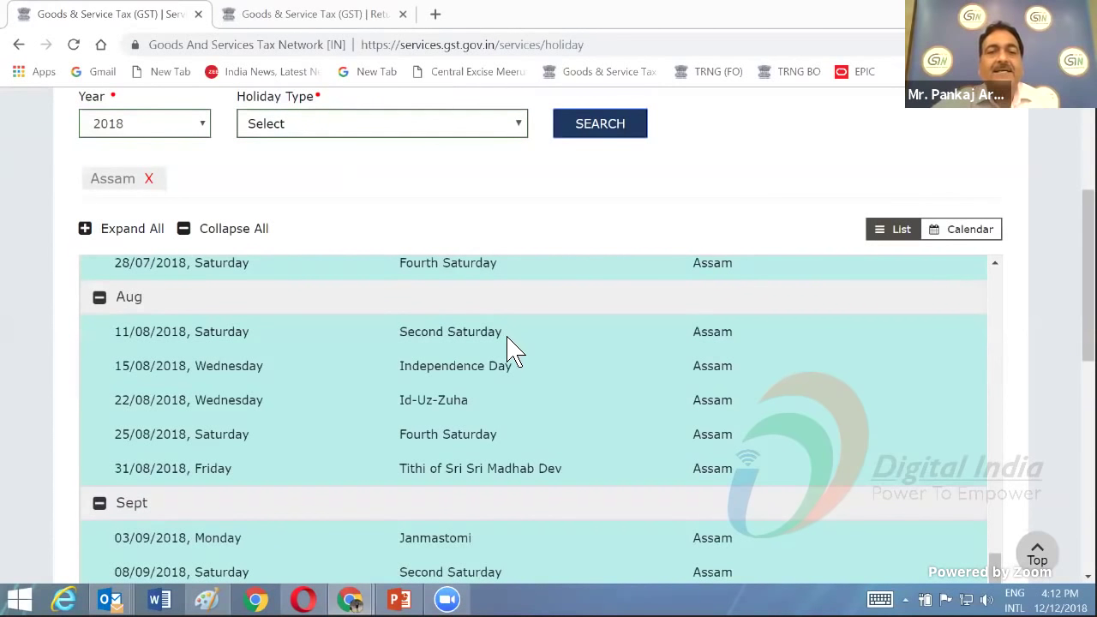
{"action": "scroll", "coordinate": [511, 349], "scroll_direction": "down", "scroll_amount": 2}
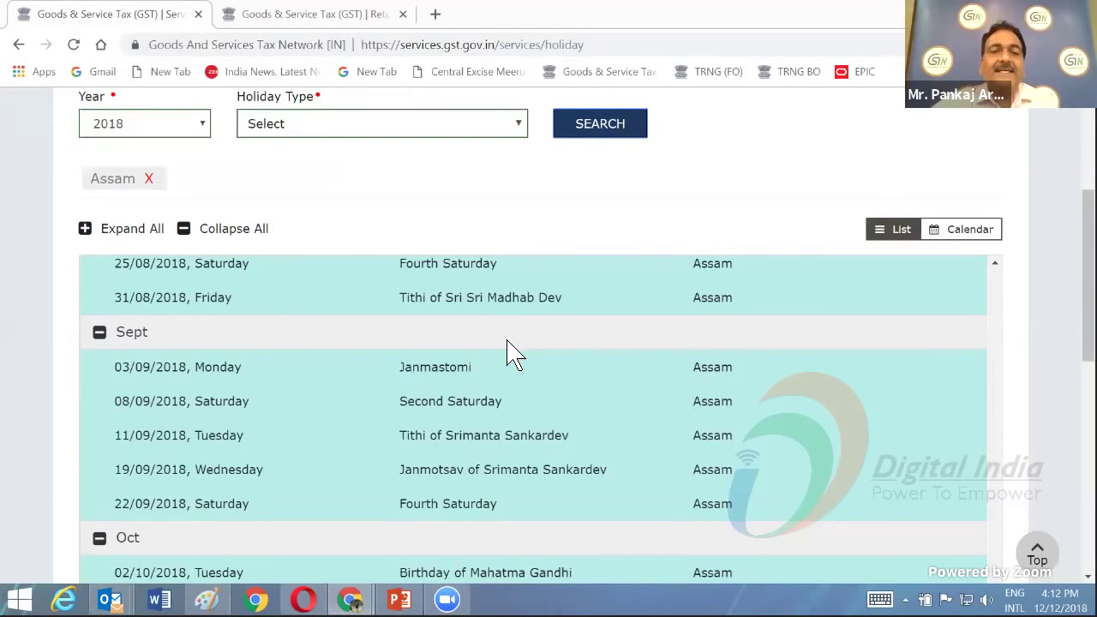
{"action": "scroll", "coordinate": [512, 350], "scroll_direction": "down", "scroll_amount": 4}
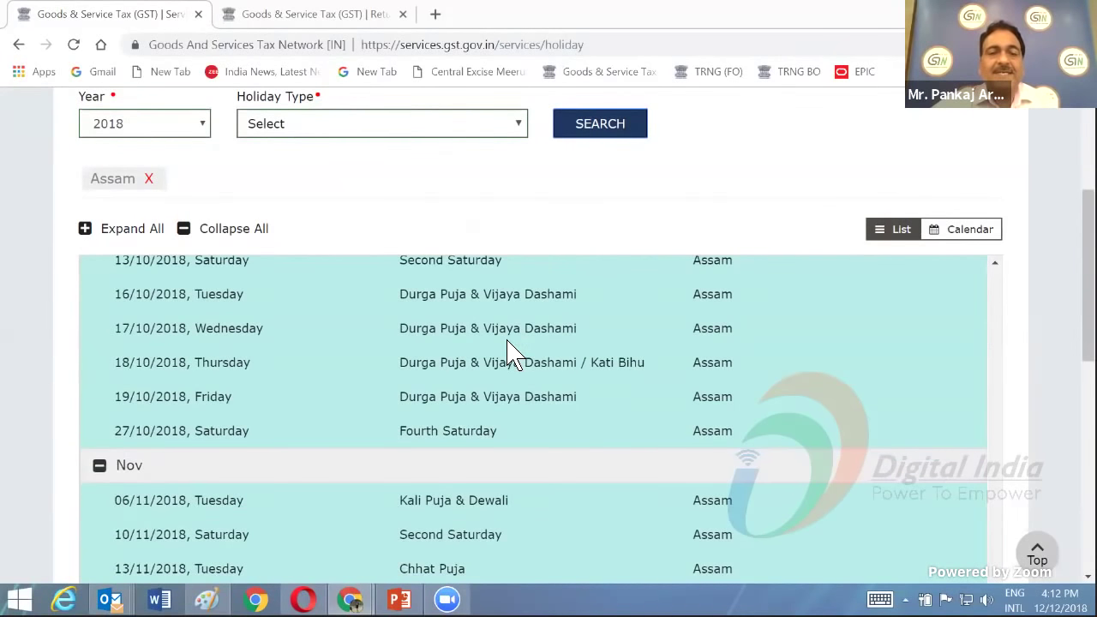
{"action": "scroll", "coordinate": [506, 349], "scroll_direction": "down", "scroll_amount": 4}
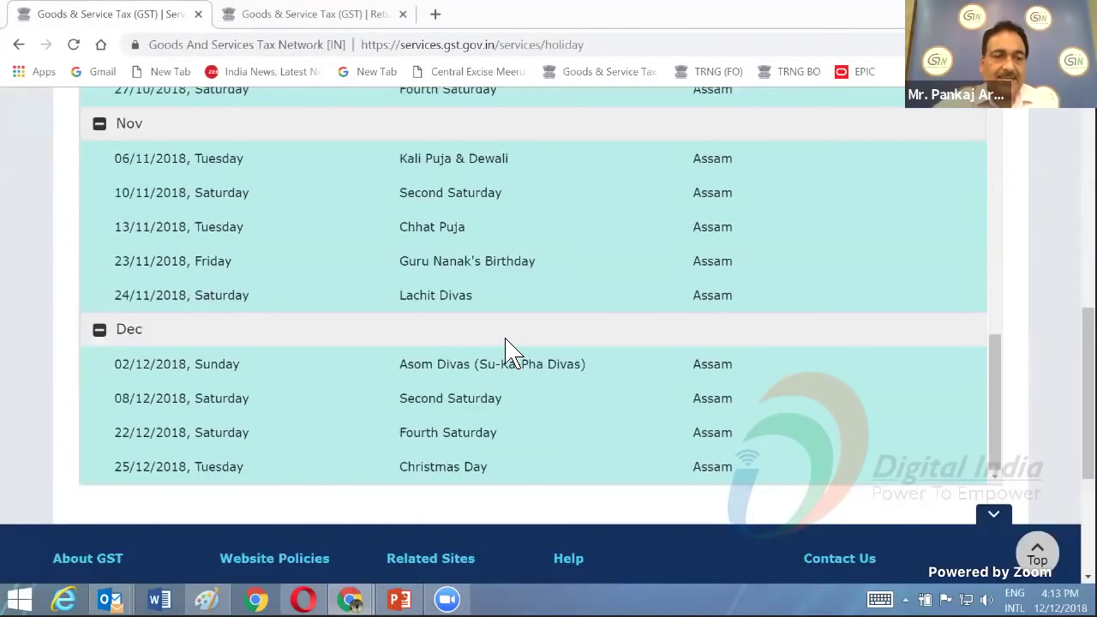
{"action": "scroll", "coordinate": [511, 351], "scroll_direction": "up", "scroll_amount": 2}
{"action": "scroll", "coordinate": [509, 355], "scroll_direction": "down", "scroll_amount": 2}
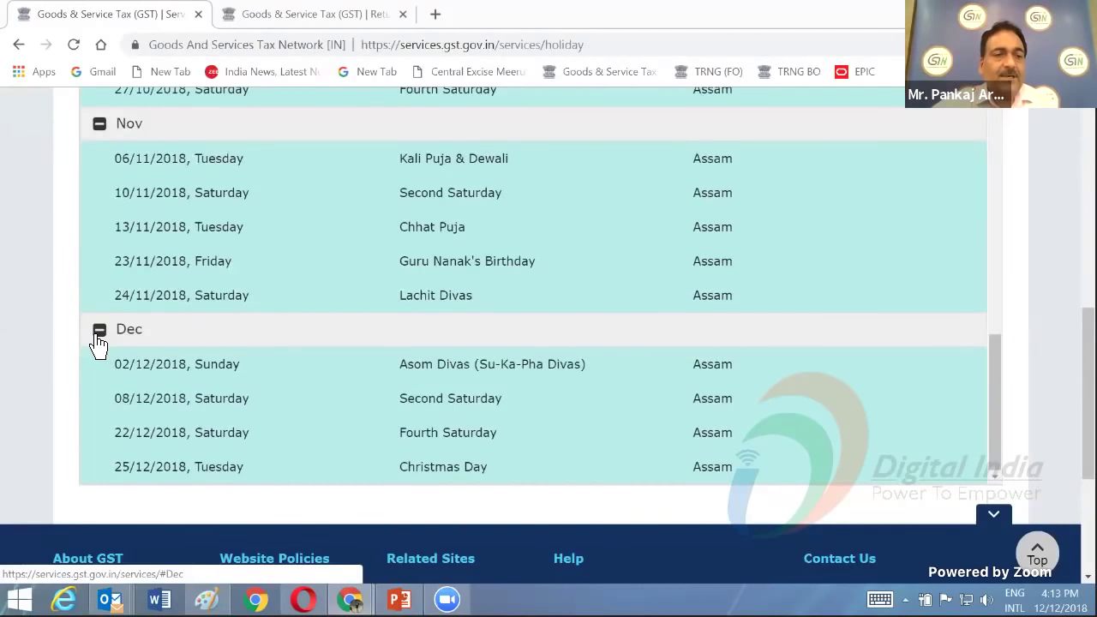
- Collapse the December and November holiday groups and return to the top
{"action": "left_click", "coordinate": [98, 336]}
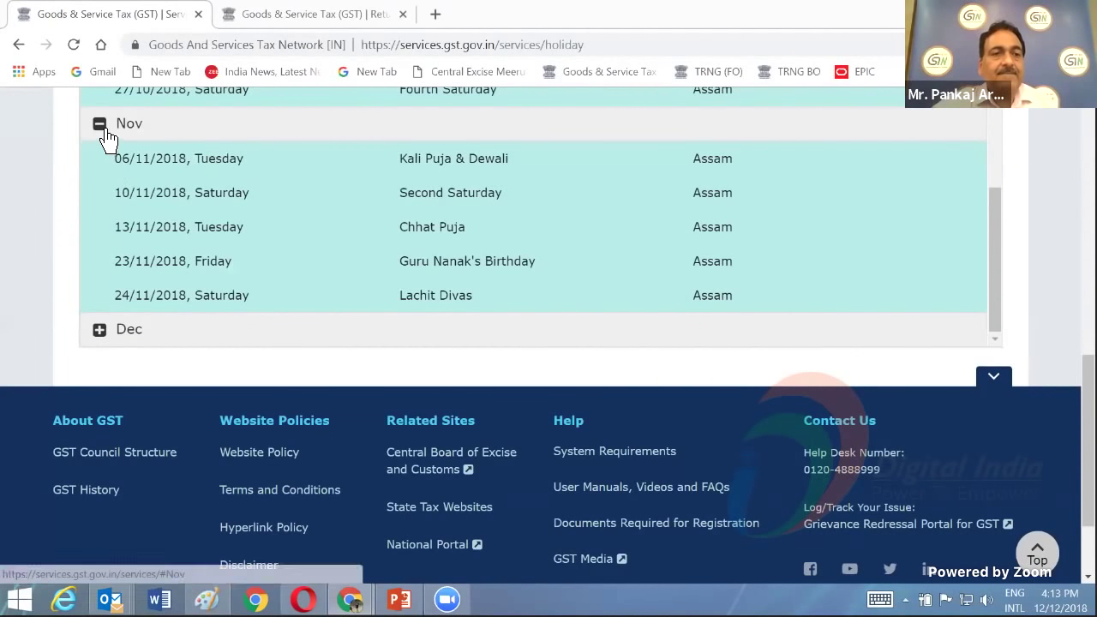
{"action": "left_click", "coordinate": [103, 132]}
{"action": "scroll", "coordinate": [258, 176], "scroll_direction": "up", "scroll_amount": 5}
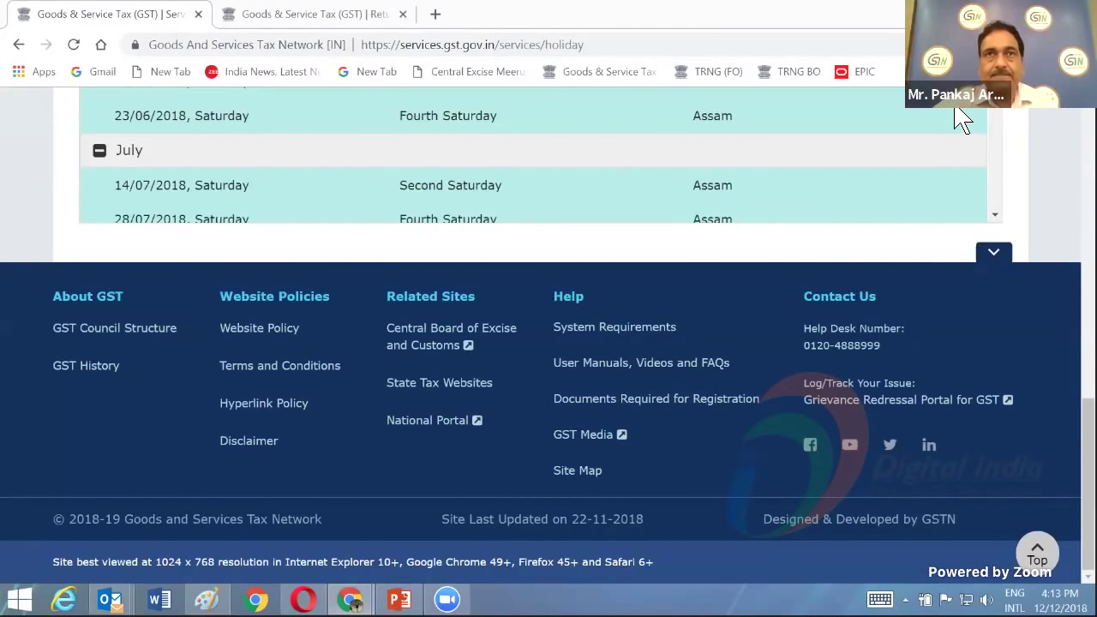
{"action": "scroll", "coordinate": [531, 245], "scroll_direction": "up", "scroll_amount": 15}
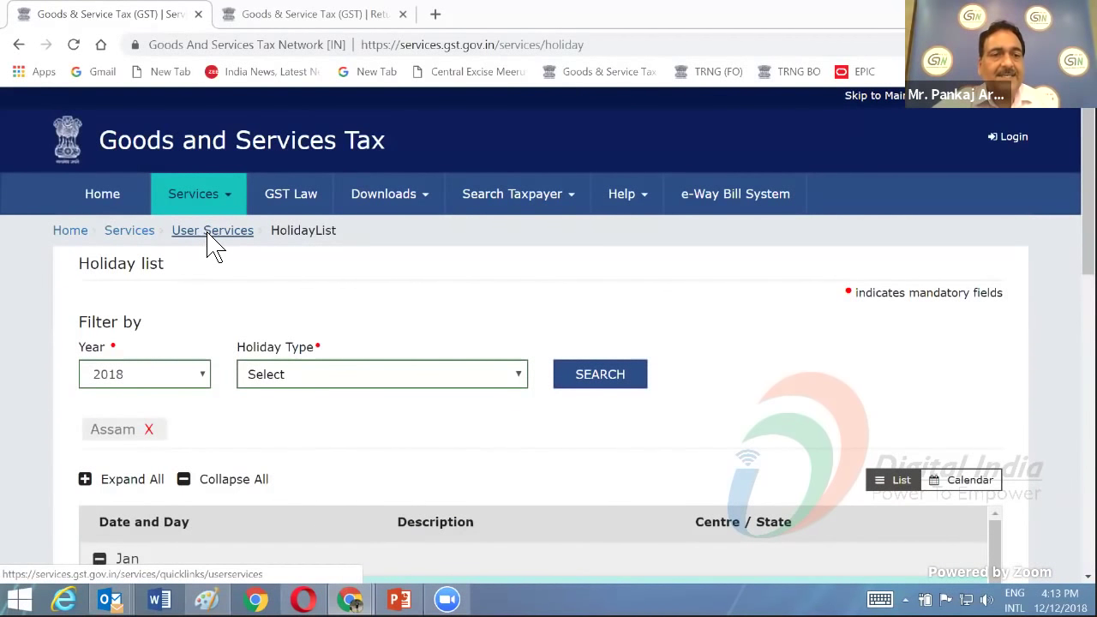
- Open Cause List from User Services and review Type of Authority options without choosing one
{"action": "left_click", "coordinate": [209, 231]}
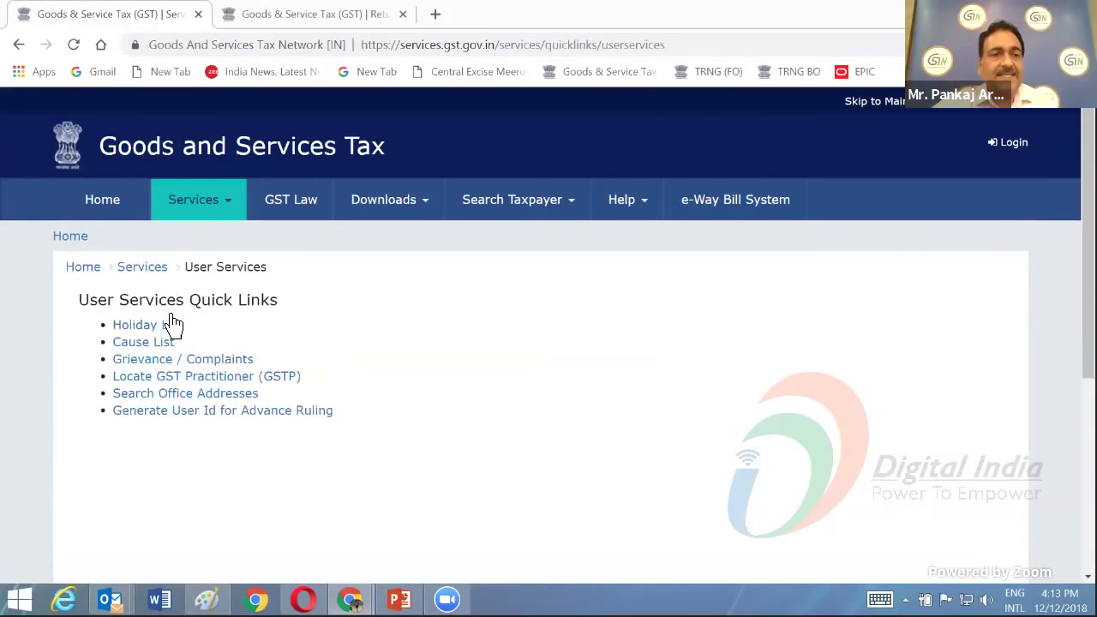
{"action": "left_click", "coordinate": [148, 345]}
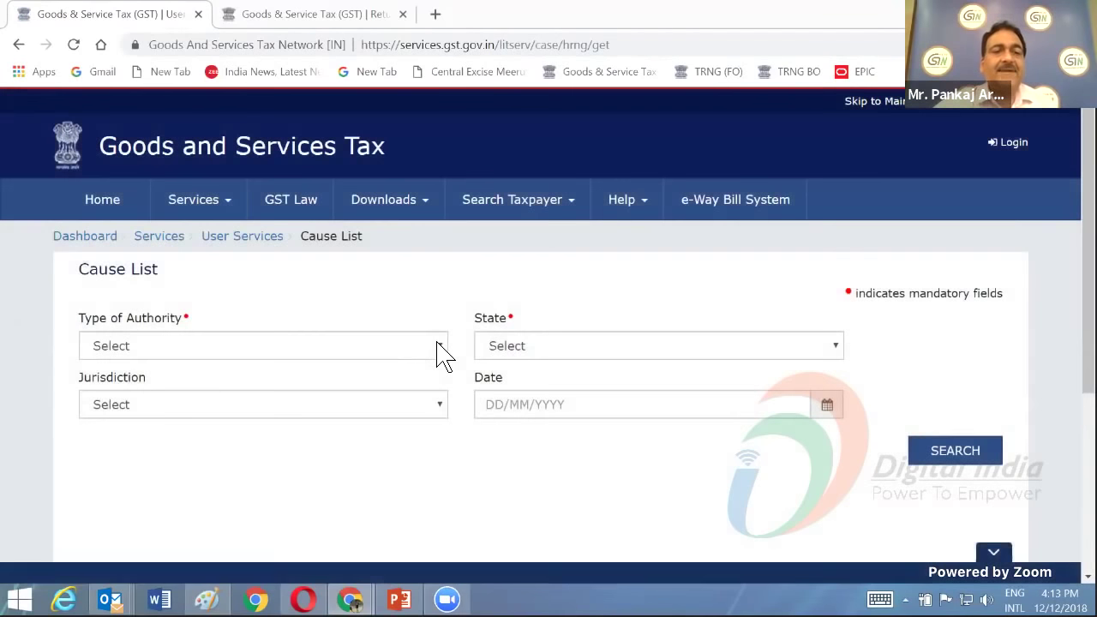
{"action": "left_click", "coordinate": [438, 346]}
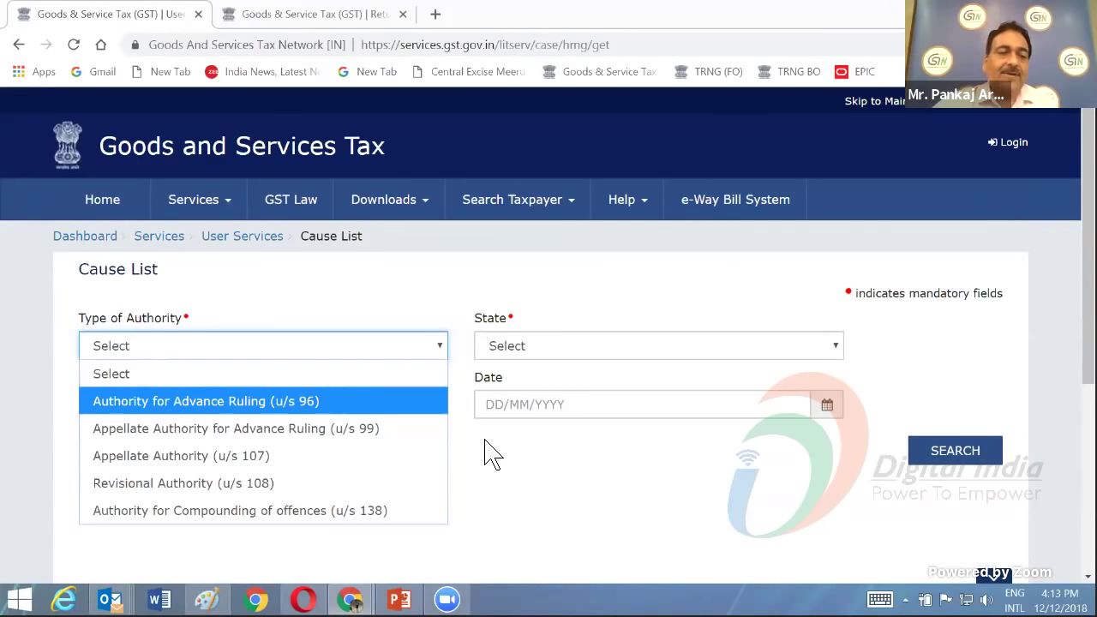
{"action": "left_click", "coordinate": [489, 453]}
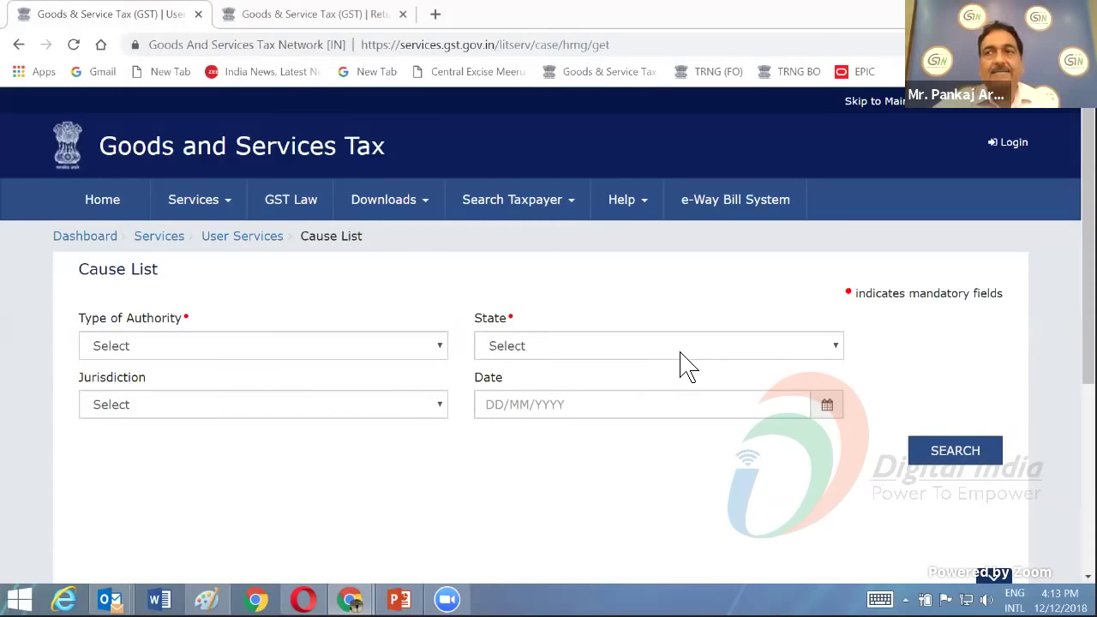
- Open Search Office Addresses with Category State and State Delhi
{"action": "left_click", "coordinate": [220, 215]}
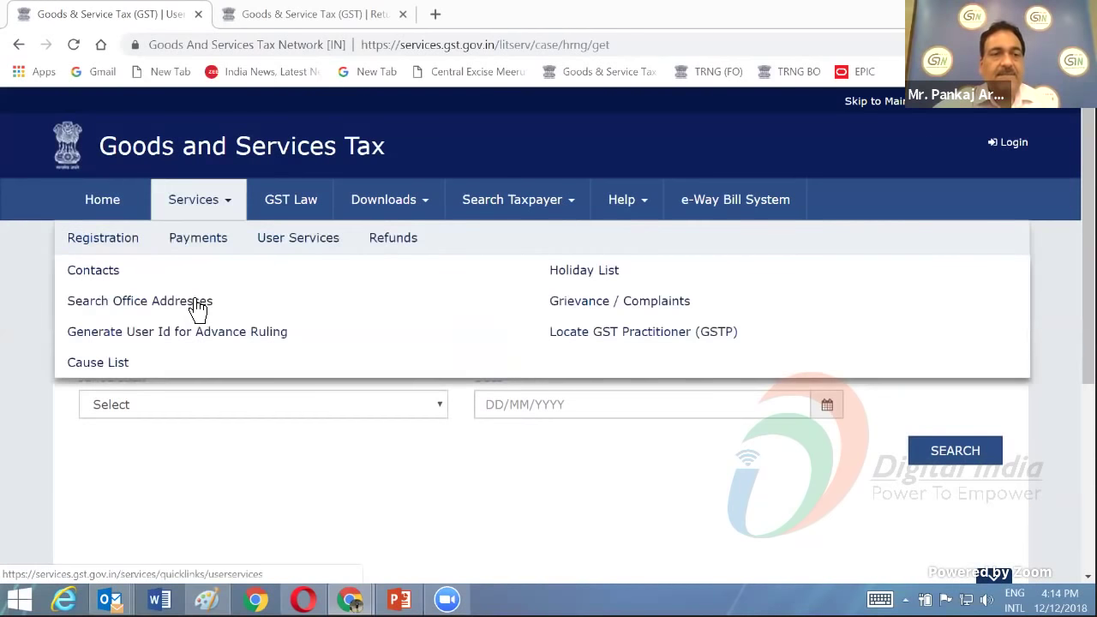
{"action": "left_click", "coordinate": [135, 313]}
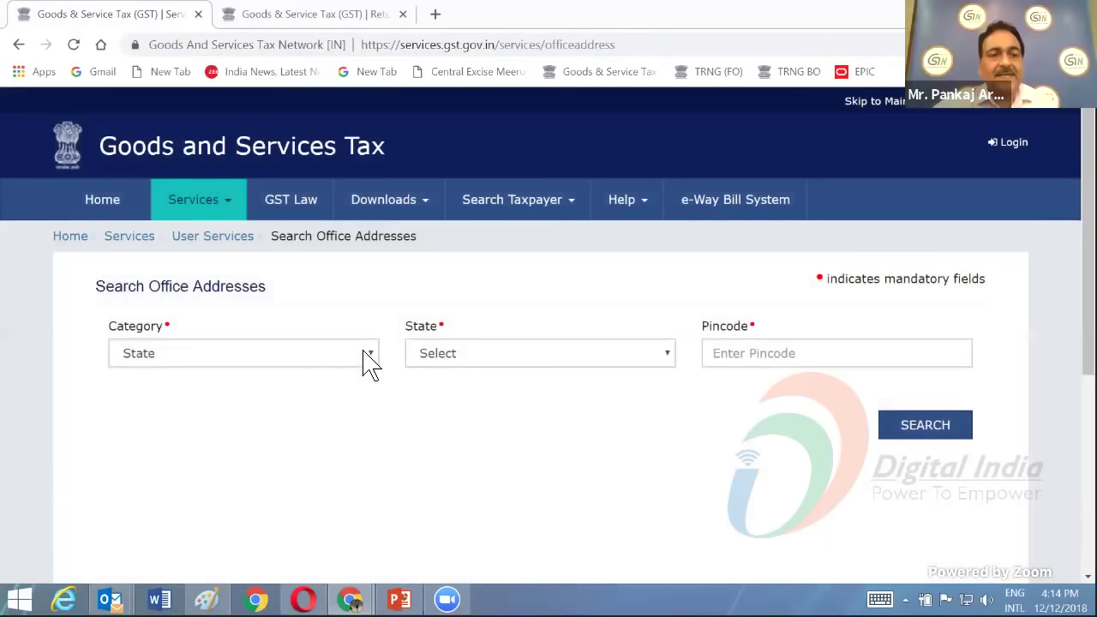
{"action": "left_click", "coordinate": [375, 360]}
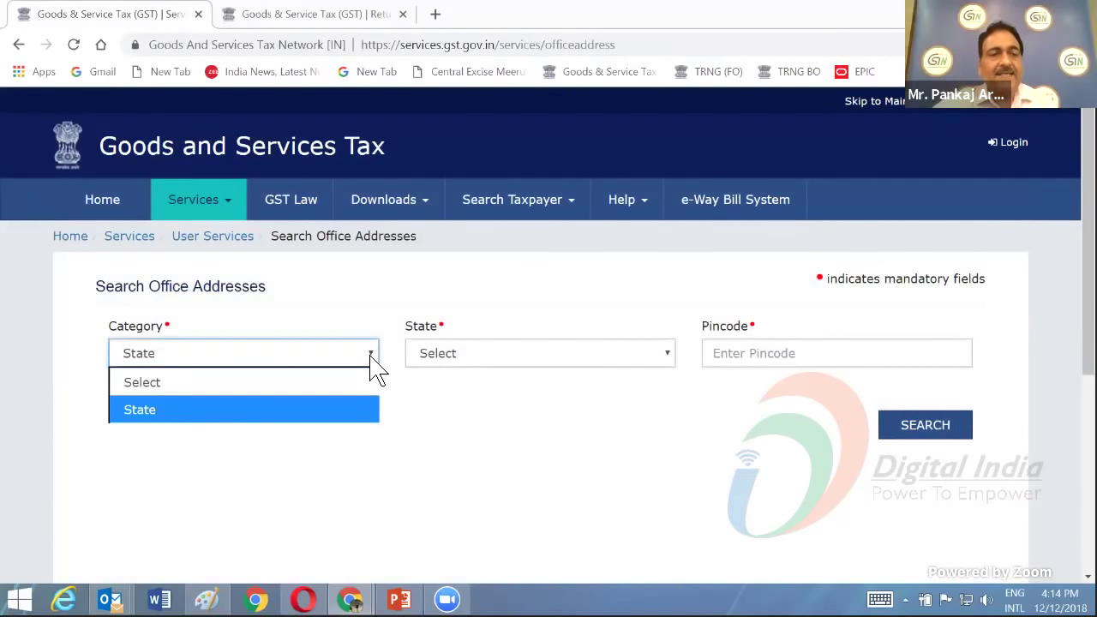
{"action": "left_click", "coordinate": [374, 360]}
{"action": "left_click", "coordinate": [626, 366]}
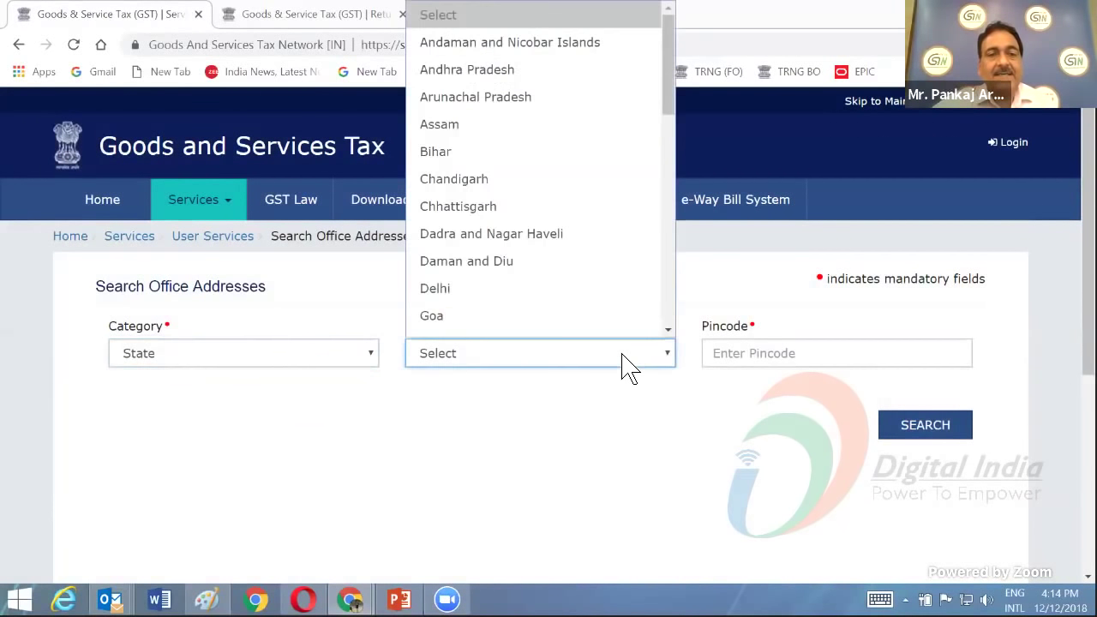
{"action": "left_click", "coordinate": [502, 272]}
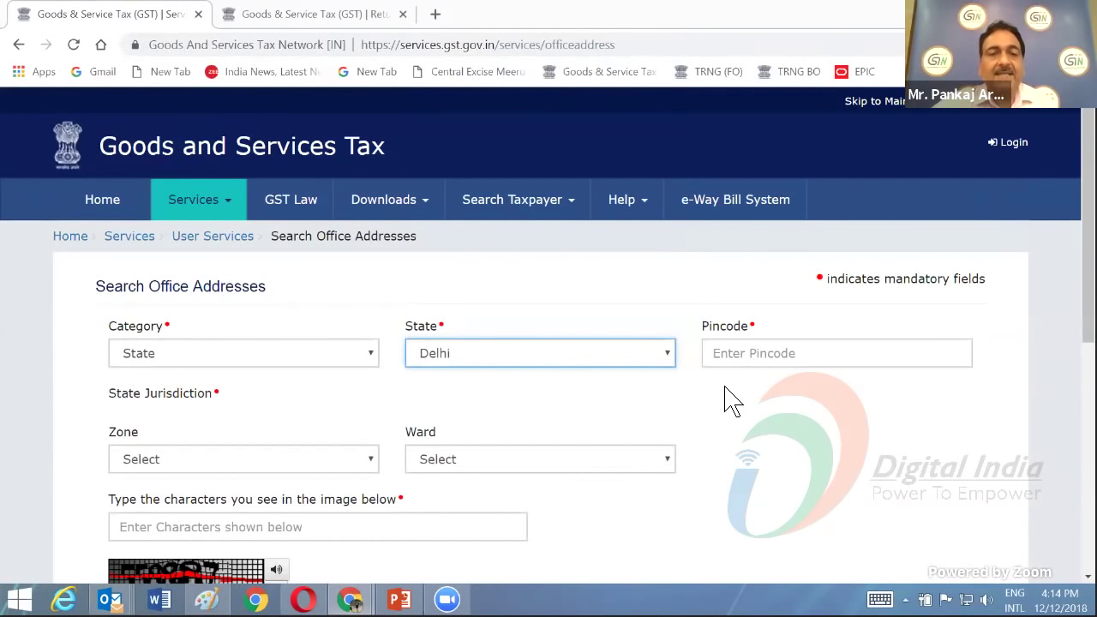
- Check the Zone and Ward options available for Delhi
{"action": "scroll", "coordinate": [728, 399], "scroll_direction": "down", "scroll_amount": 2}
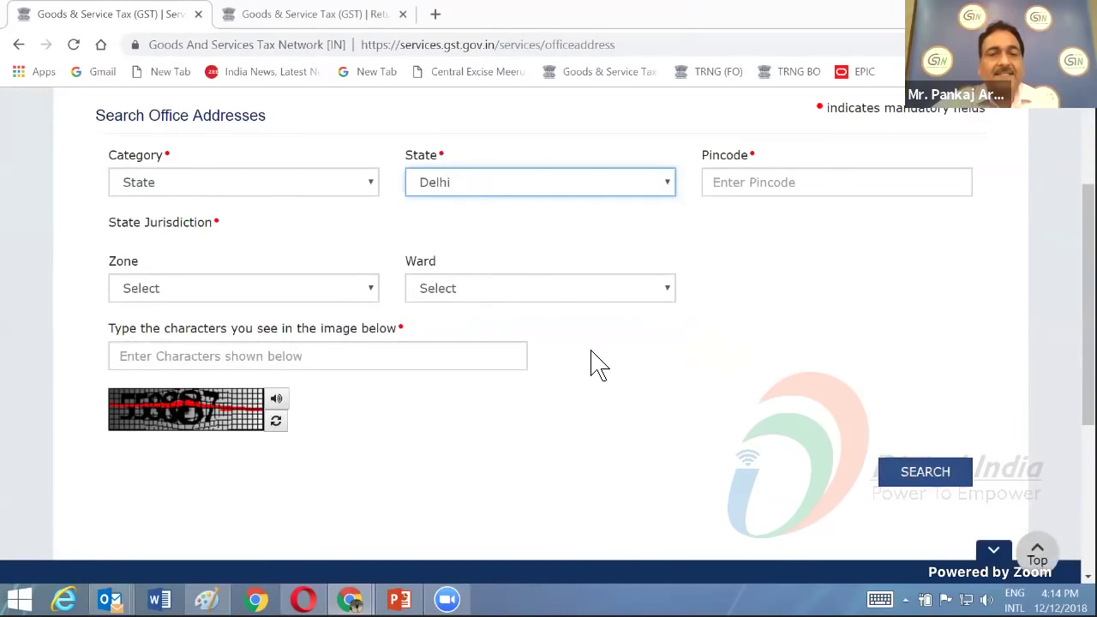
{"action": "scroll", "coordinate": [794, 338], "scroll_direction": "up", "scroll_amount": 1}
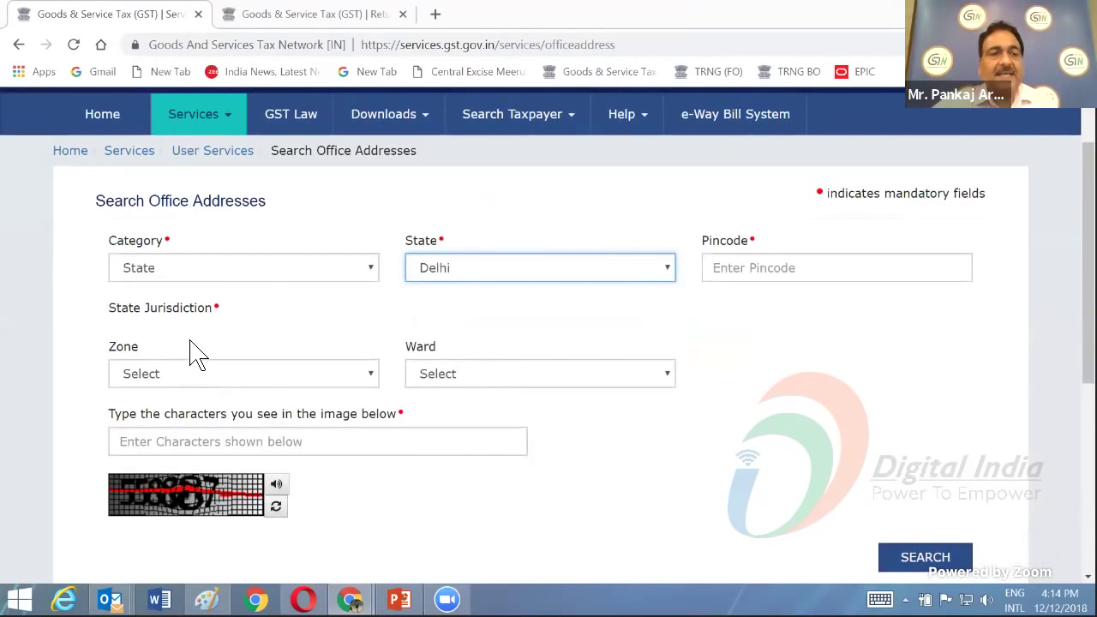
{"action": "left_click", "coordinate": [367, 377]}
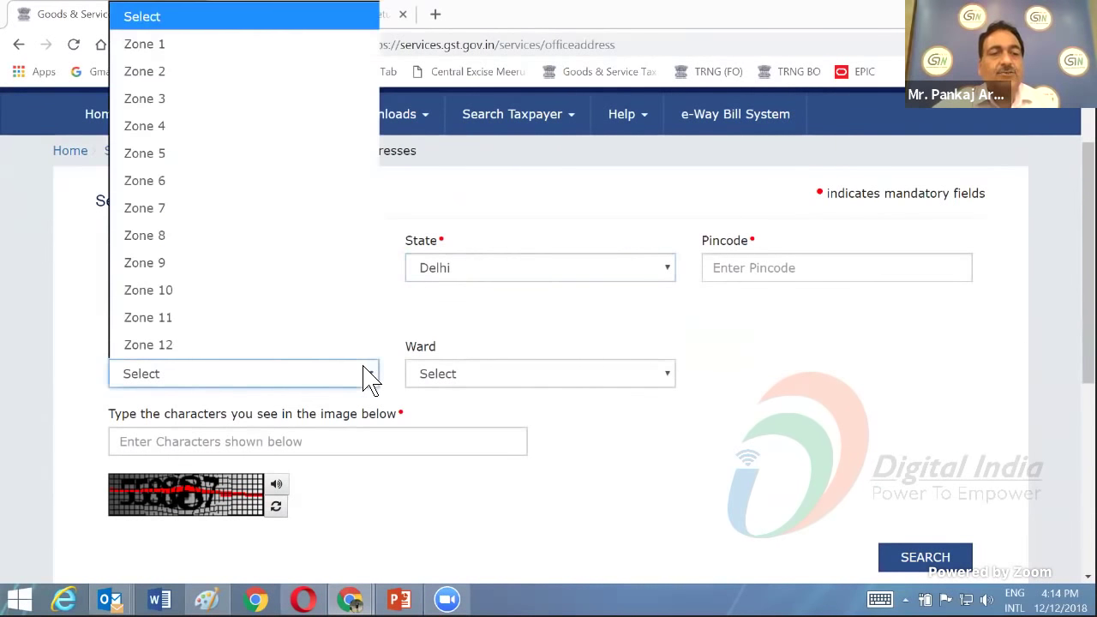
{"action": "left_click", "coordinate": [620, 377]}
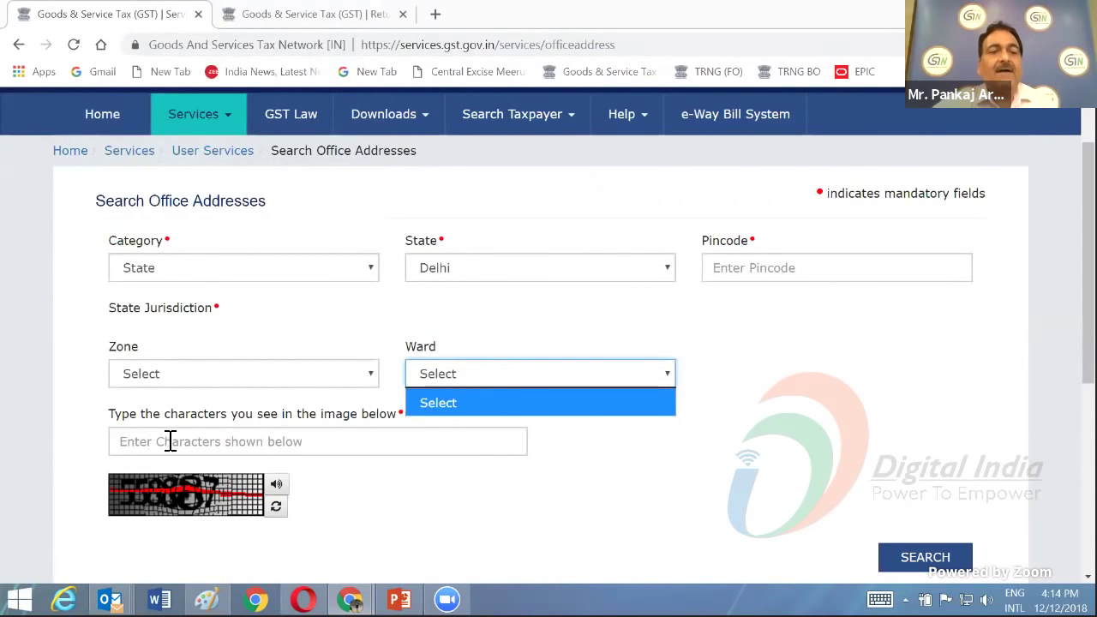
{"action": "scroll", "coordinate": [580, 484], "scroll_direction": "down", "scroll_amount": 2}
{"action": "scroll", "coordinate": [573, 463], "scroll_direction": "up", "scroll_amount": 1}
{"action": "scroll", "coordinate": [580, 463], "scroll_direction": "up", "scroll_amount": 2}
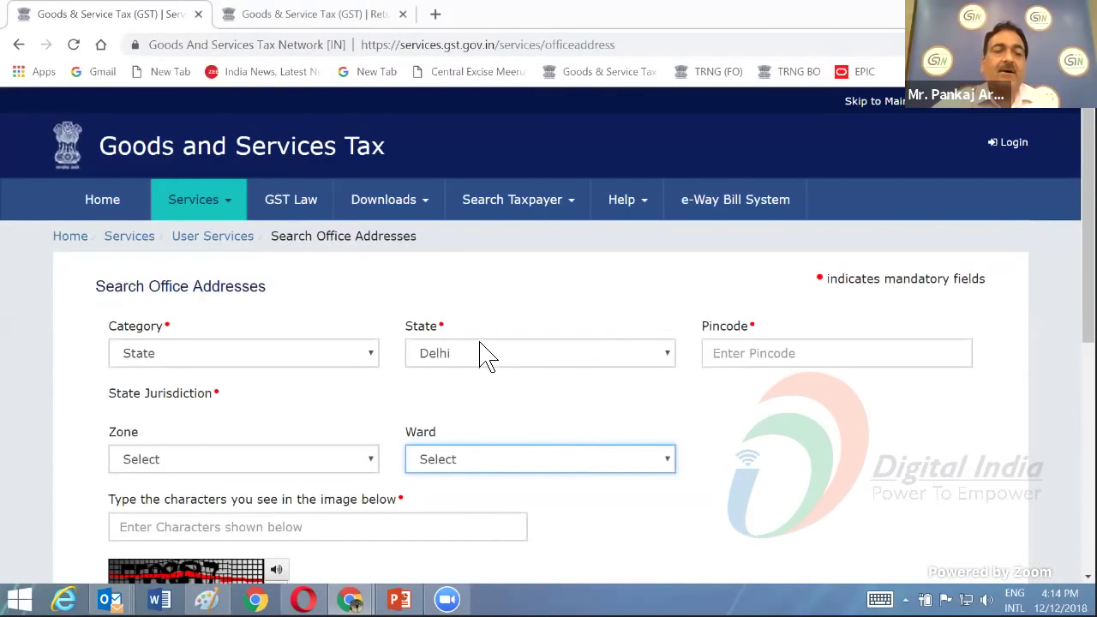
- Open Grievance / Complaints under User Services and list the Grievance Type choices on Submit Grievance
{"action": "left_click", "coordinate": [228, 204]}
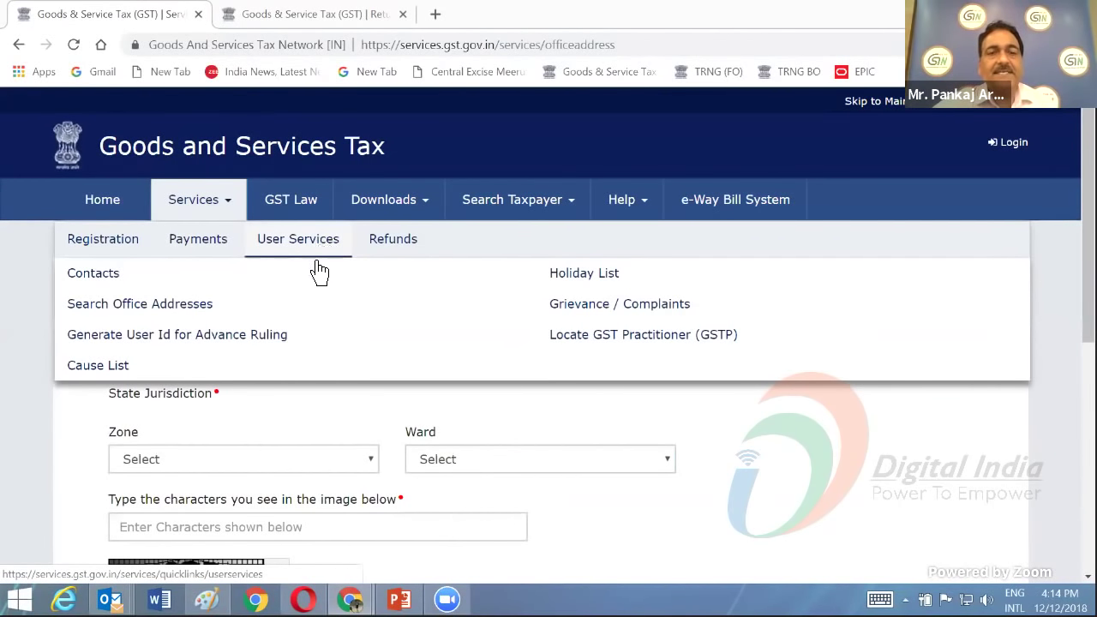
{"action": "left_click", "coordinate": [591, 309]}
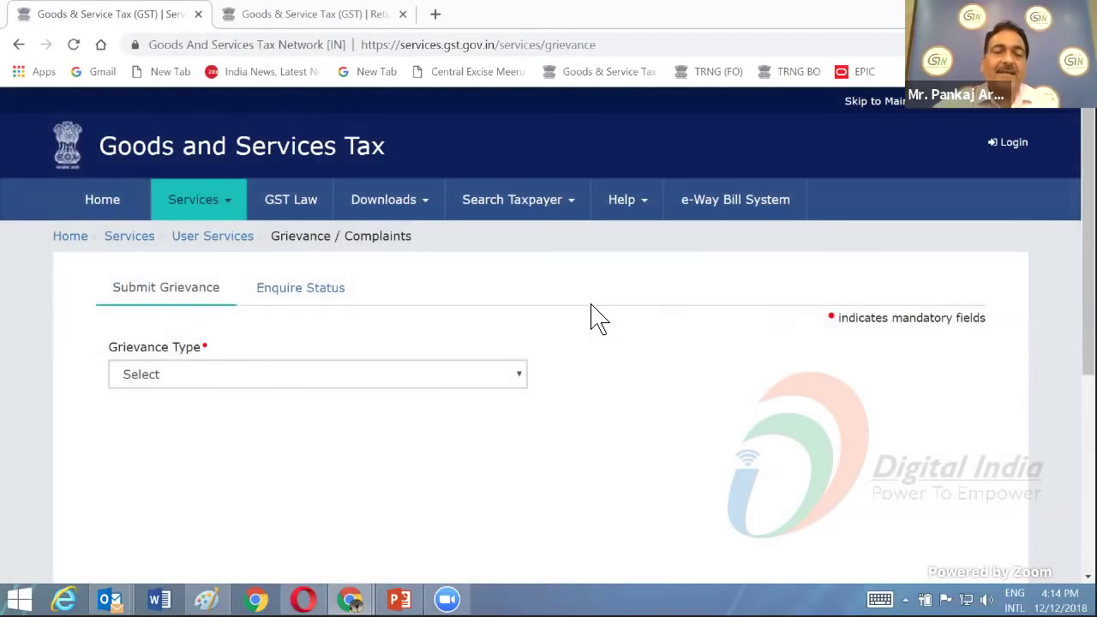
{"action": "left_click", "coordinate": [521, 377]}
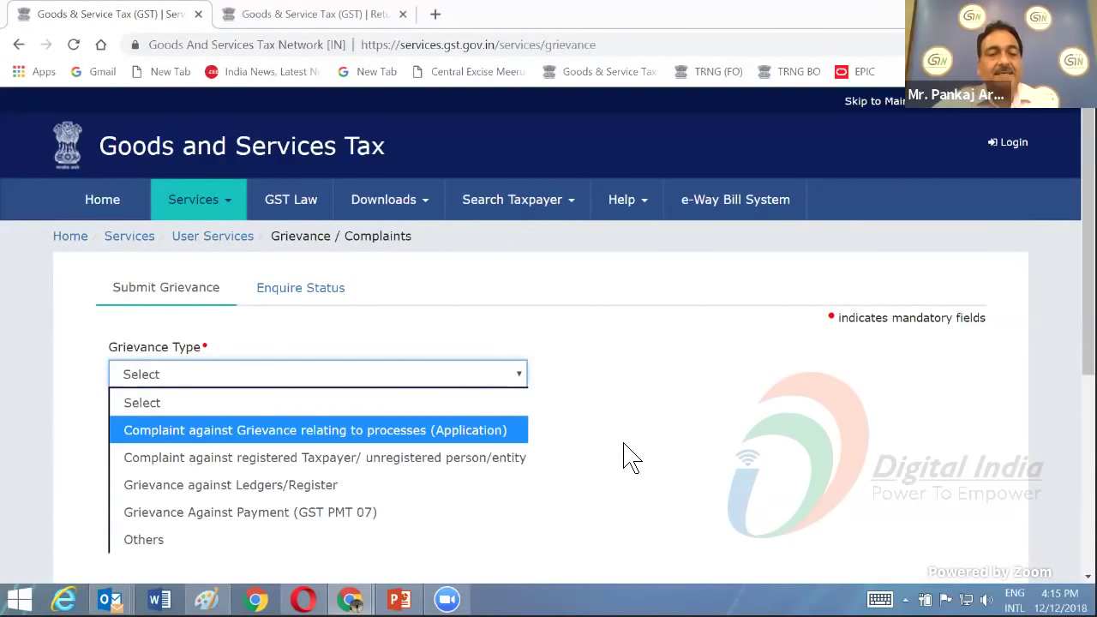
{"action": "scroll", "coordinate": [627, 454], "scroll_direction": "down", "scroll_amount": 1}
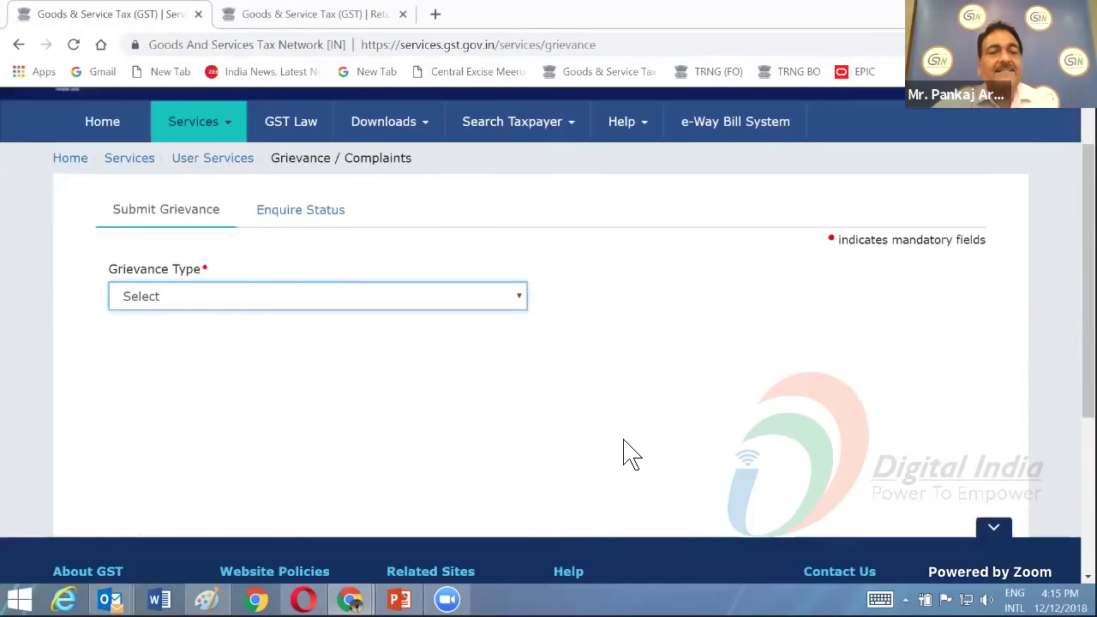
{"action": "scroll", "coordinate": [518, 378], "scroll_direction": "up", "scroll_amount": 1}
{"action": "left_click", "coordinate": [520, 373]}
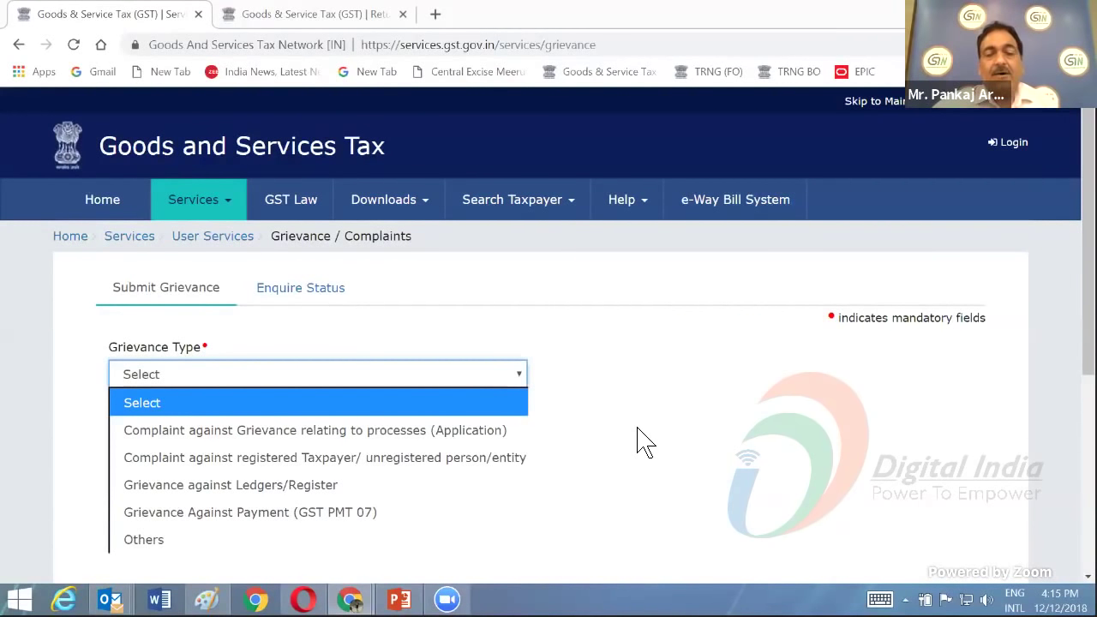
- Set Grievance Type to 'Grievance against Ledgers/Register'
{"action": "left_click", "coordinate": [343, 485]}
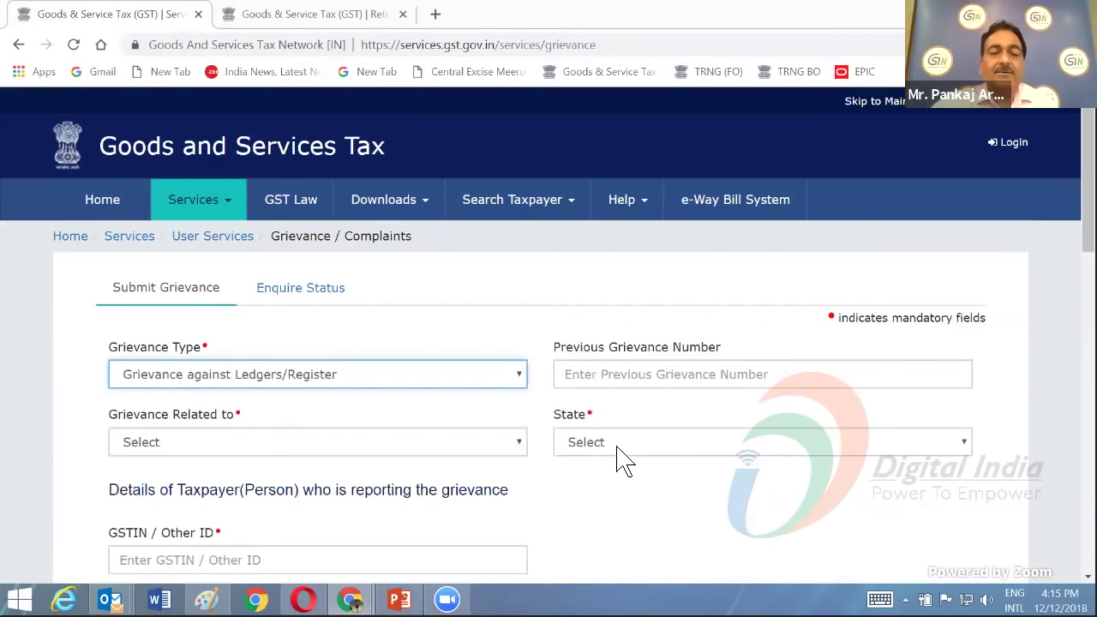
{"action": "scroll", "coordinate": [540, 274], "scroll_direction": "down", "scroll_amount": 2}
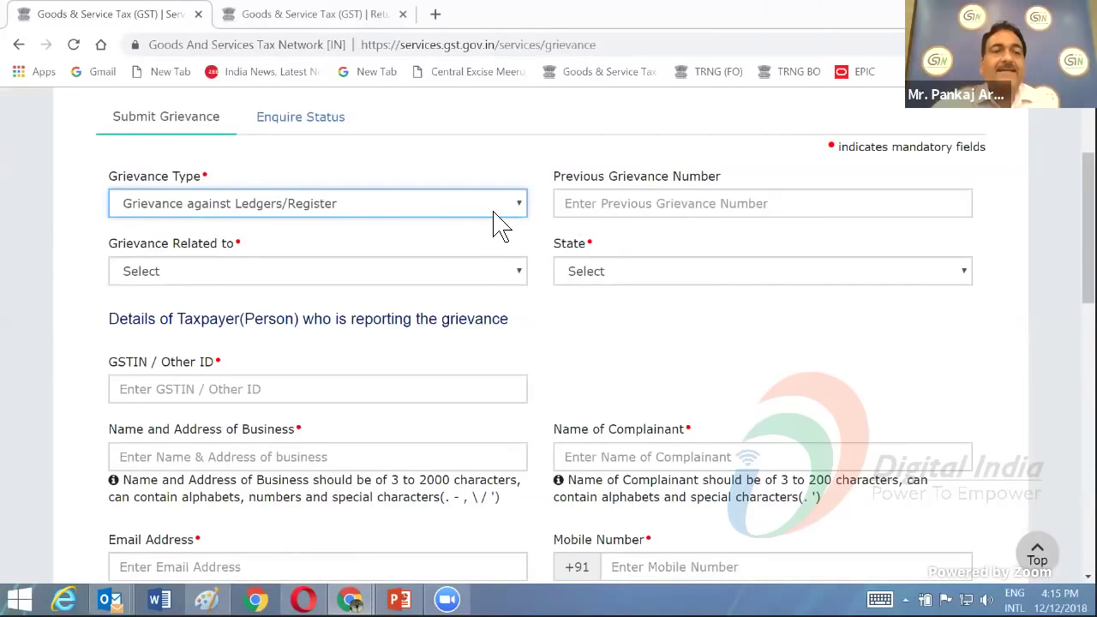
{"action": "left_click", "coordinate": [522, 206]}
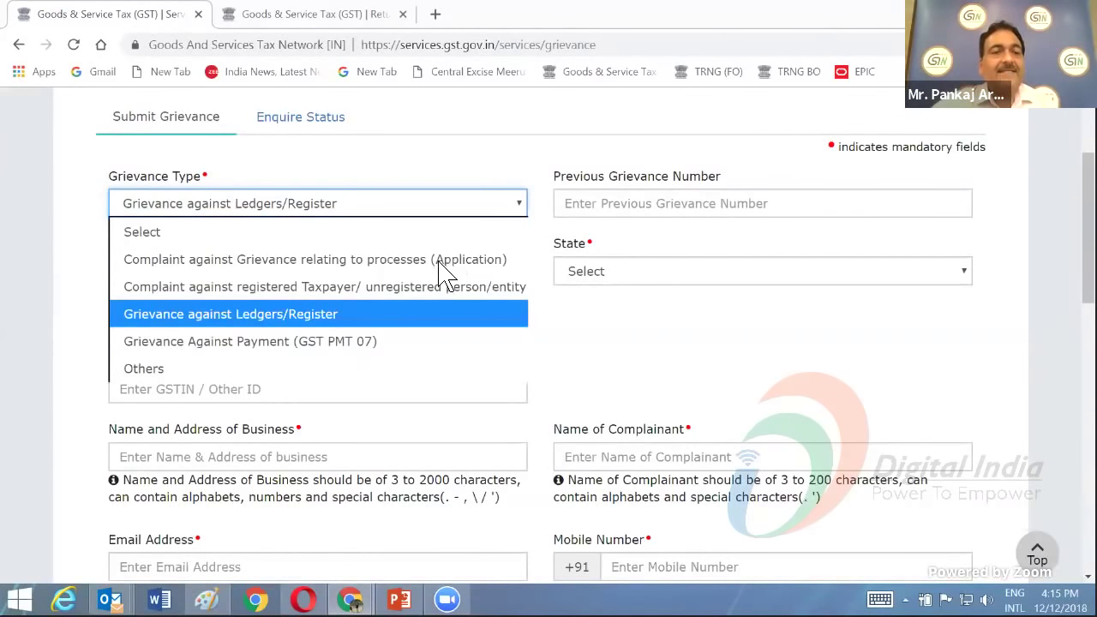
{"action": "left_click", "coordinate": [675, 347]}
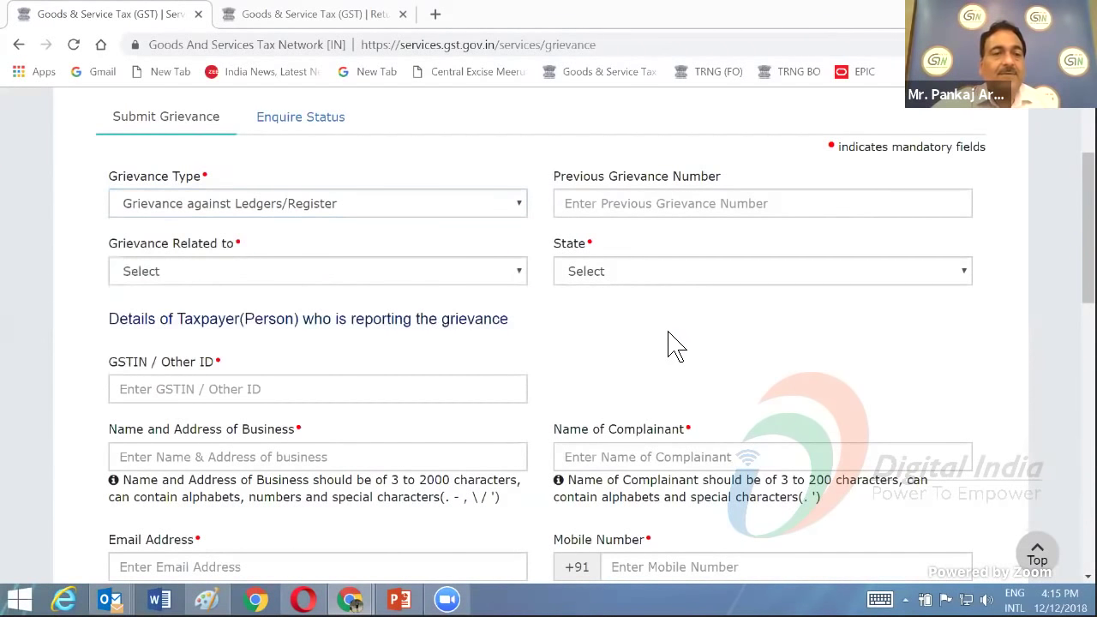
- View the Grievance Related to options and scroll through the form to the Submit buttons
{"action": "left_click", "coordinate": [519, 276]}
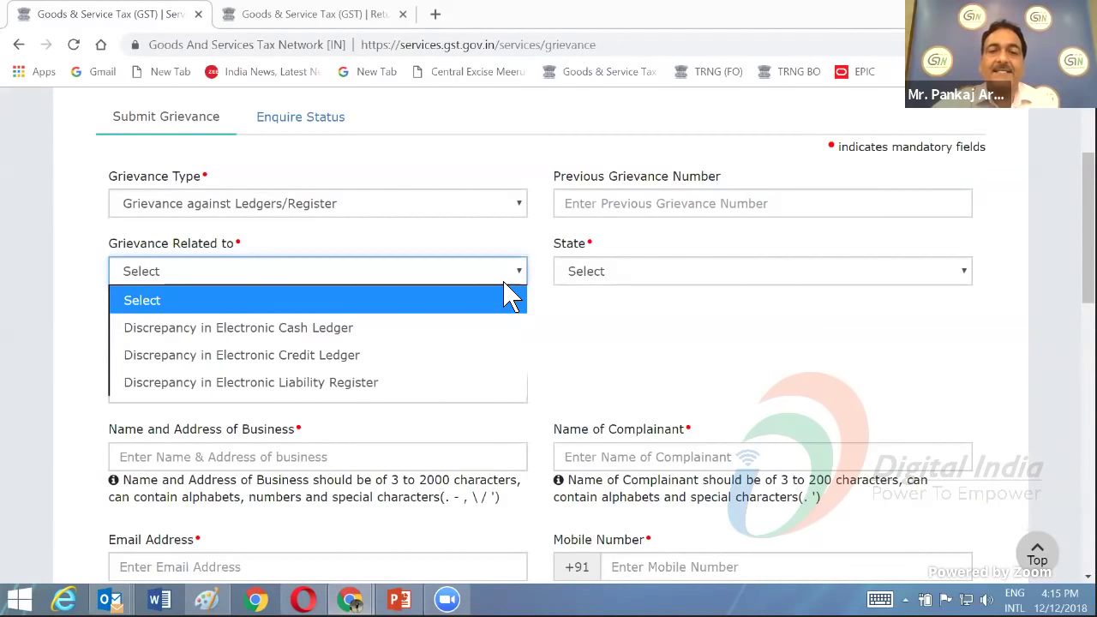
{"action": "scroll", "coordinate": [573, 360], "scroll_direction": "down", "scroll_amount": 1}
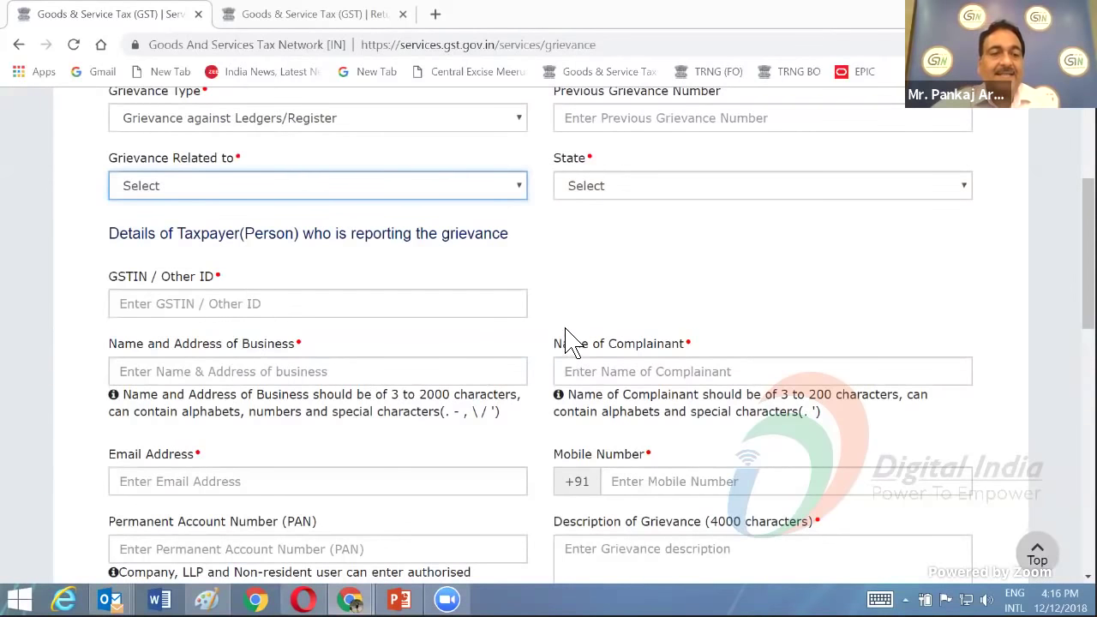
{"action": "scroll", "coordinate": [567, 338], "scroll_direction": "down", "scroll_amount": 1}
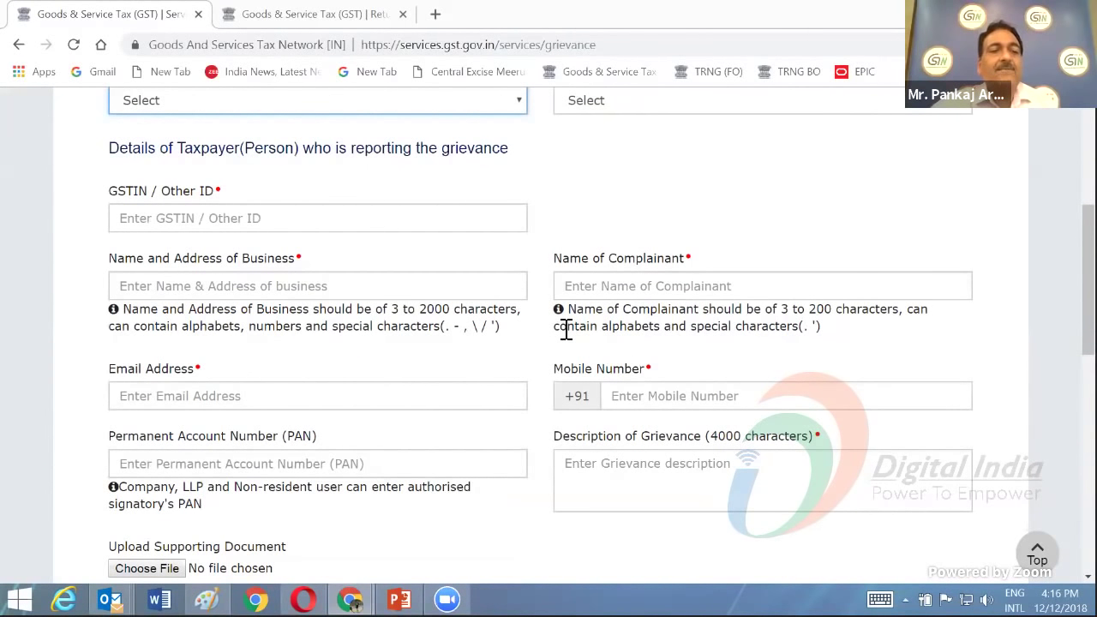
{"action": "scroll", "coordinate": [567, 329], "scroll_direction": "down", "scroll_amount": 1}
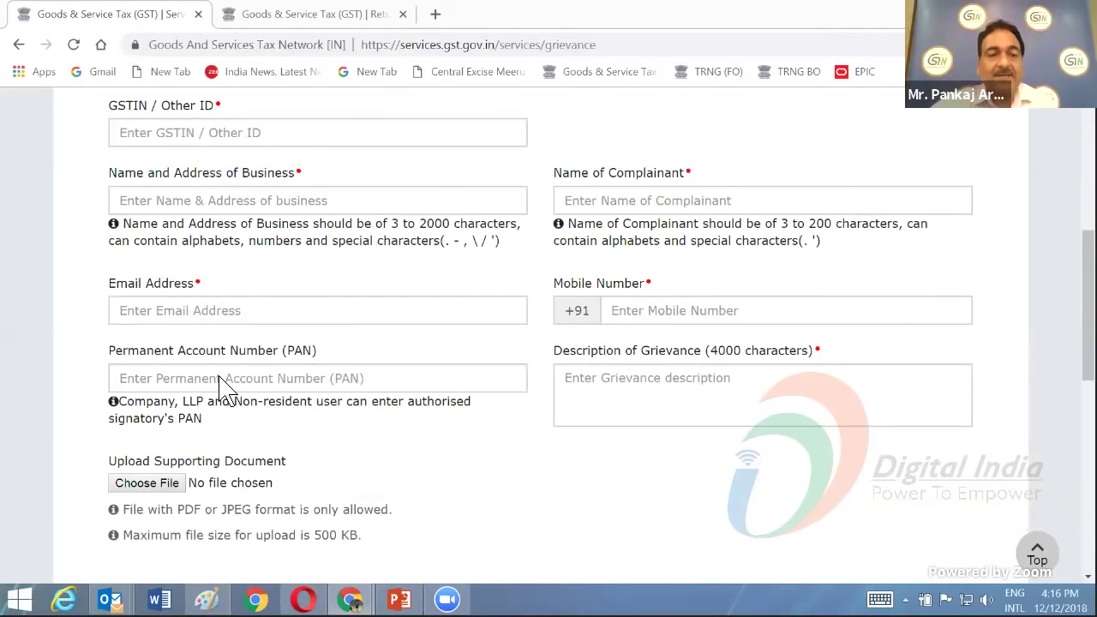
{"action": "scroll", "coordinate": [282, 376], "scroll_direction": "down", "scroll_amount": 1}
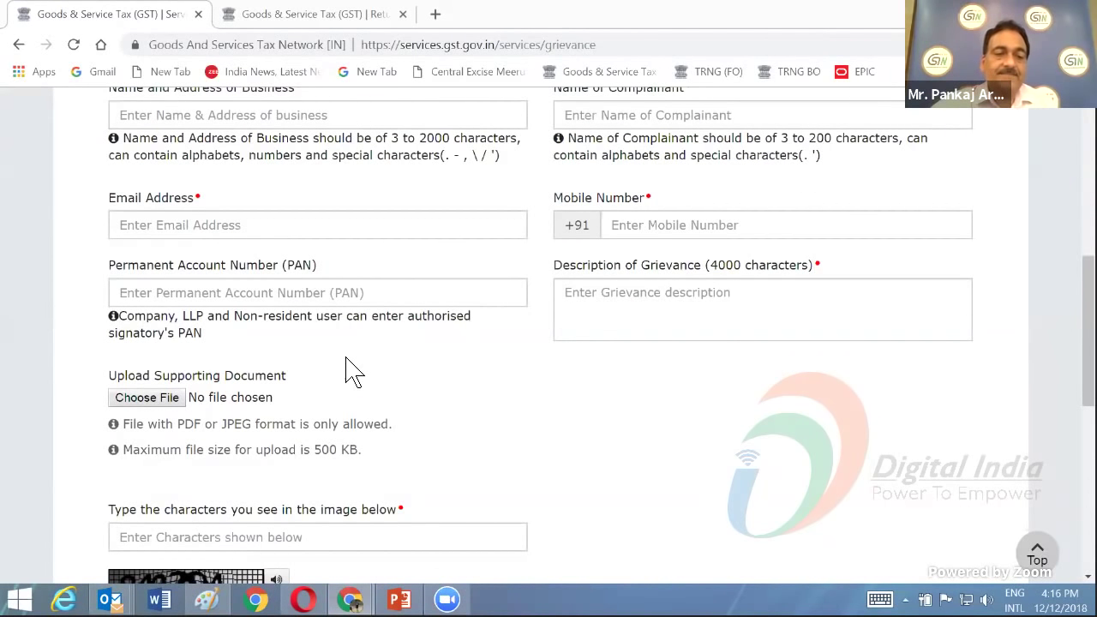
{"action": "scroll", "coordinate": [347, 370], "scroll_direction": "down", "scroll_amount": 3}
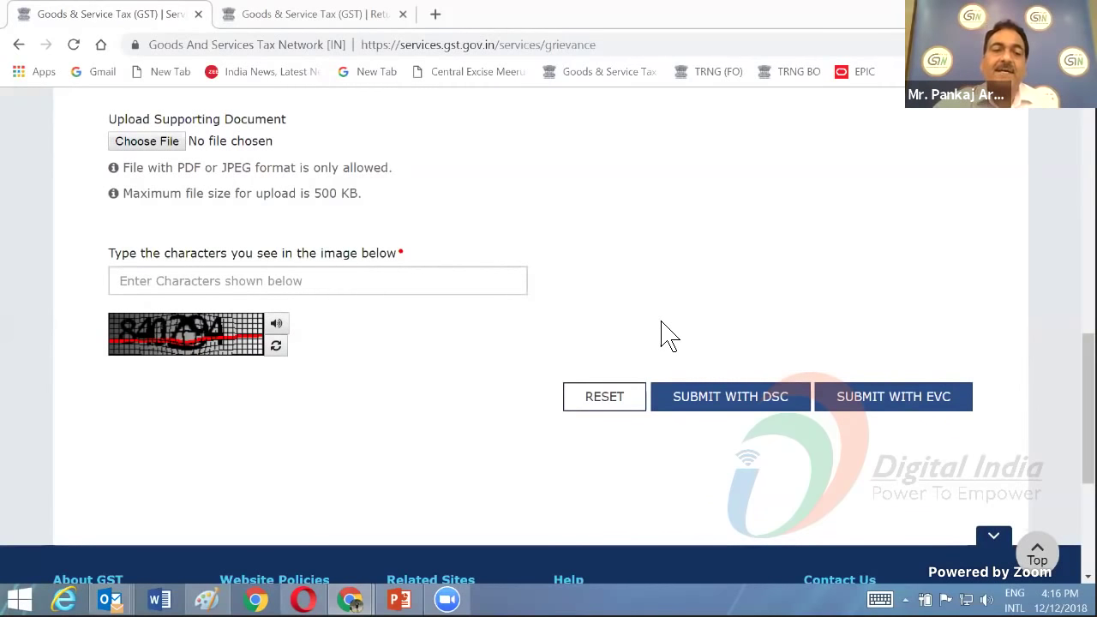
{"action": "scroll", "coordinate": [661, 330], "scroll_direction": "up", "scroll_amount": 4}
{"action": "scroll", "coordinate": [657, 318], "scroll_direction": "up", "scroll_amount": 4}
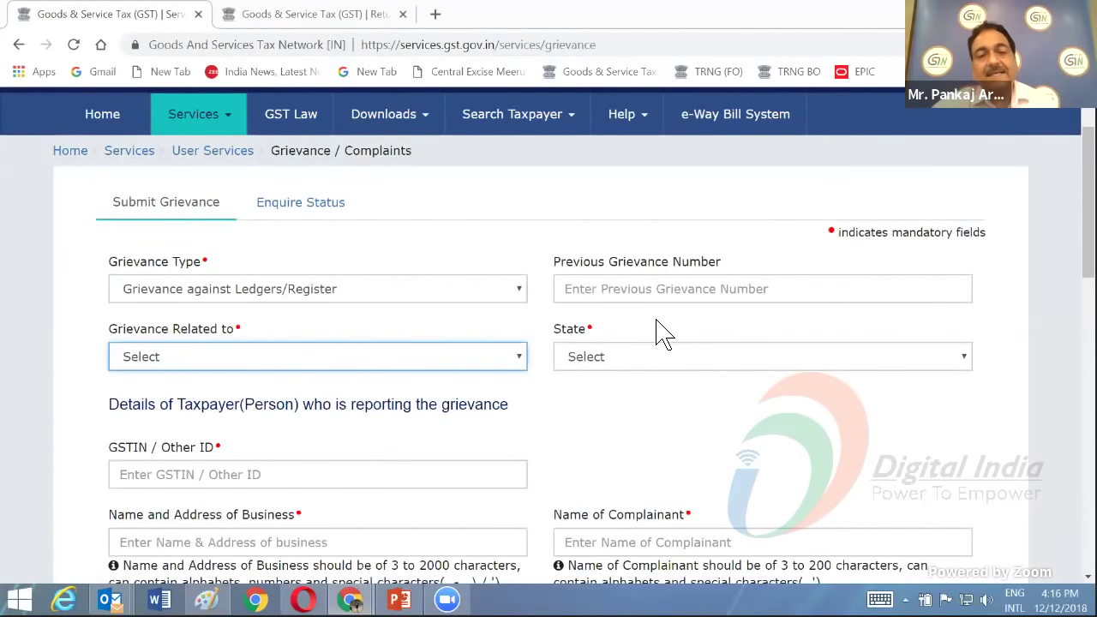
- On the Enquire Status tab, enter the grievance number and the captcha characters
{"action": "left_click", "coordinate": [315, 214]}
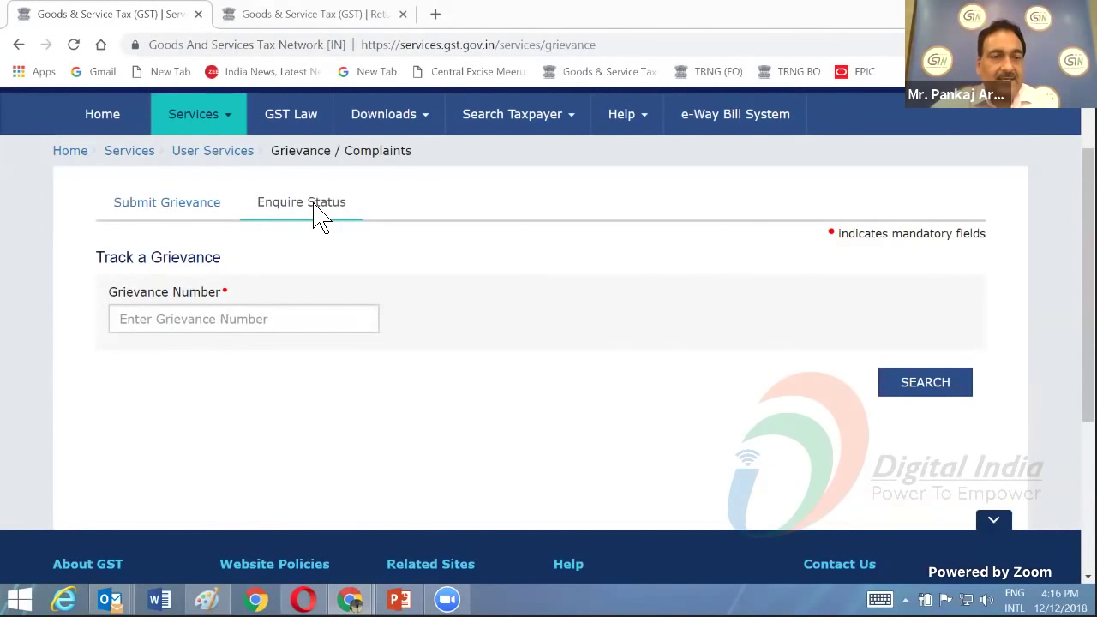
{"action": "left_click", "coordinate": [163, 323]}
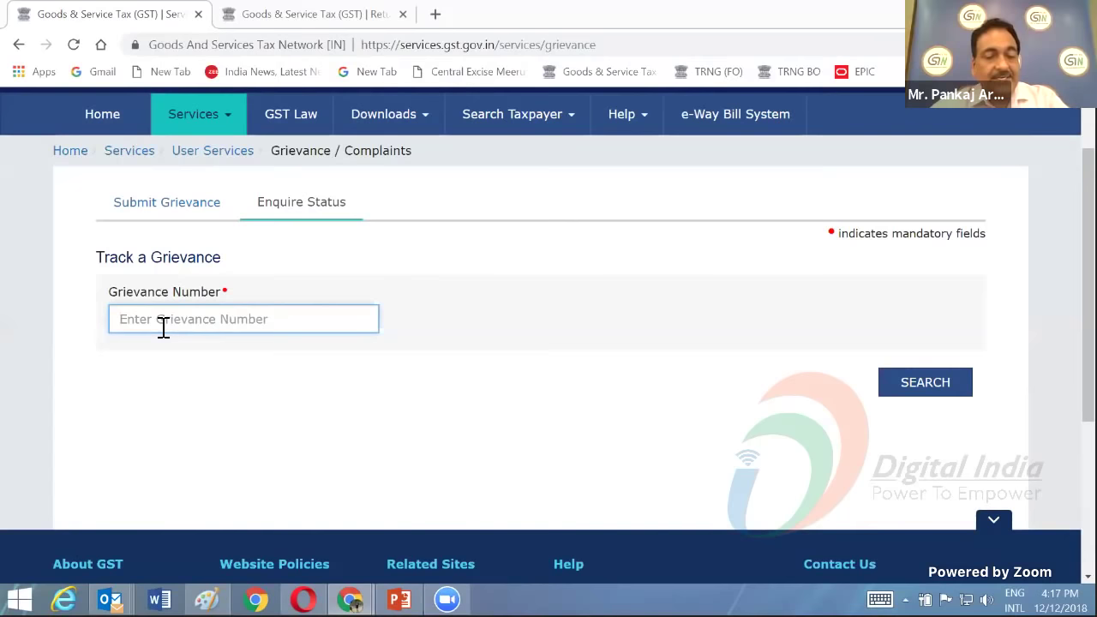
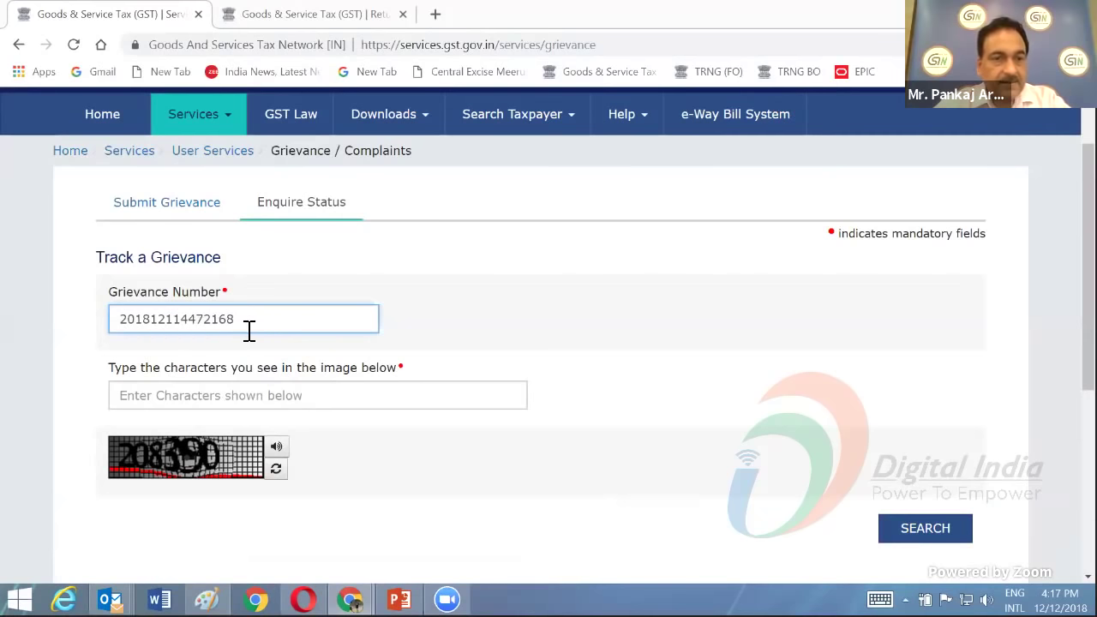
{"action": "left_click", "coordinate": [159, 407]}
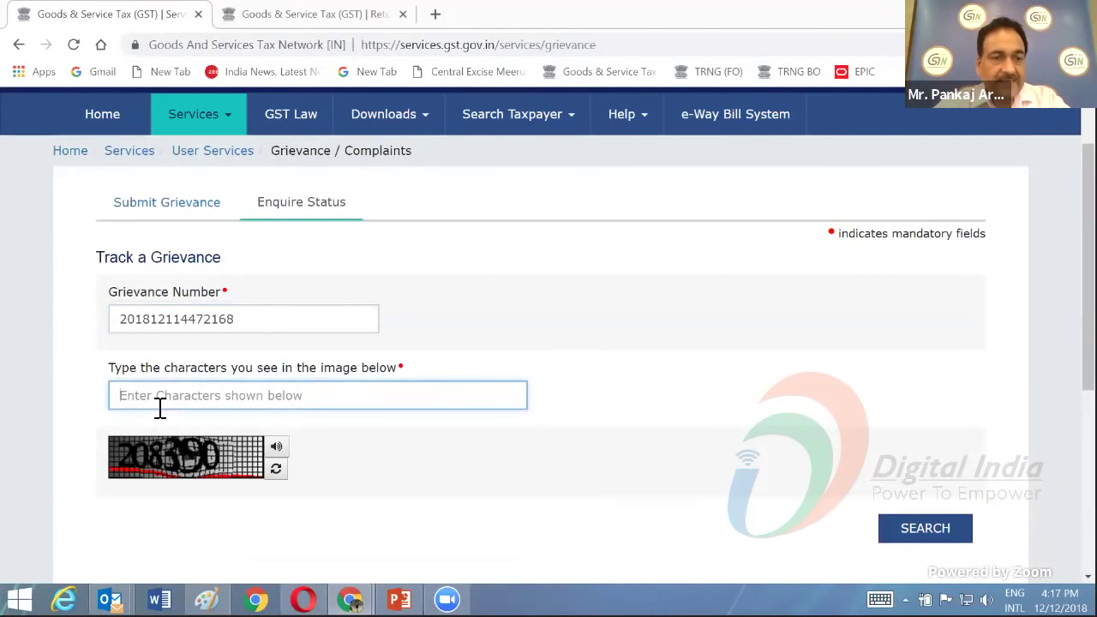
{"action": "type", "text": "2"}
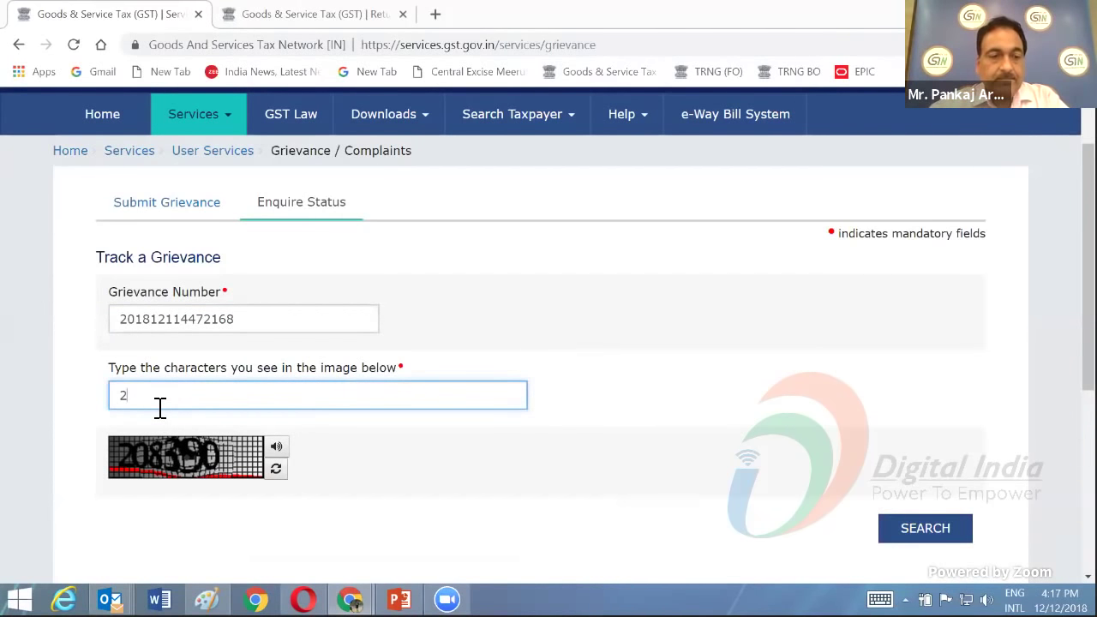
{"action": "type", "text": "083"}
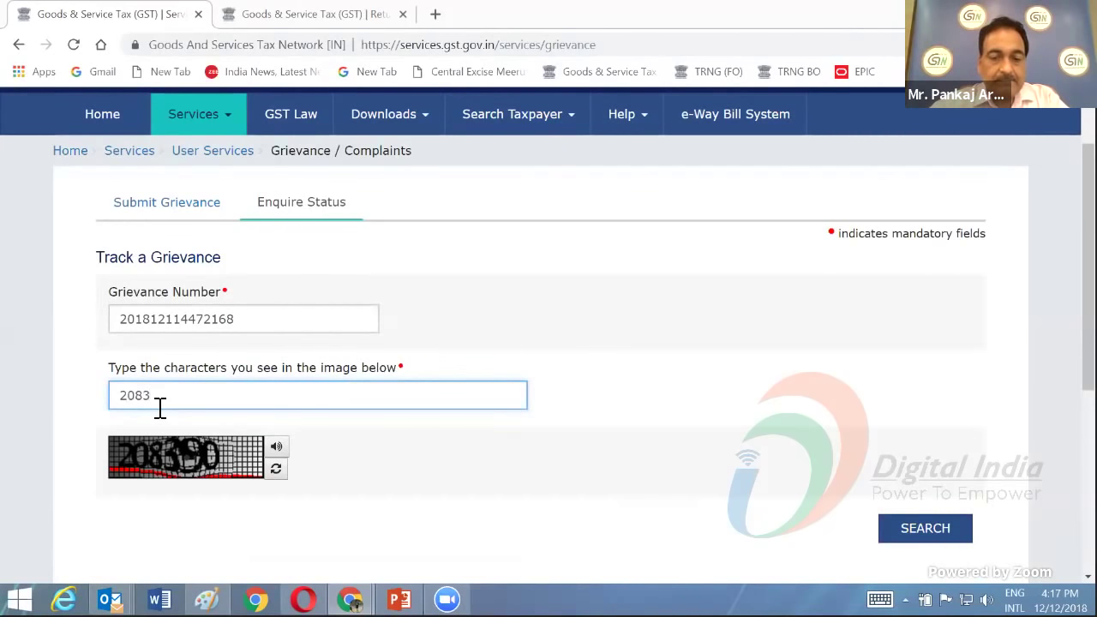
{"action": "type", "text": "90"}
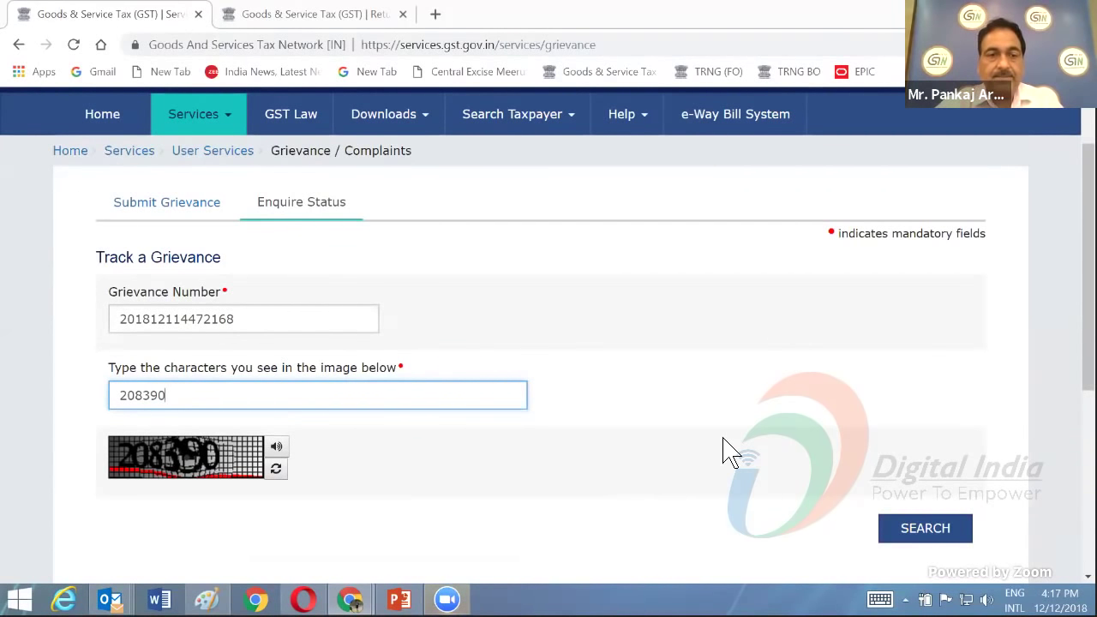
- Refill the grievance number from the browser's autofill suggestion, then return to the captcha field
{"action": "left_click", "coordinate": [247, 318]}
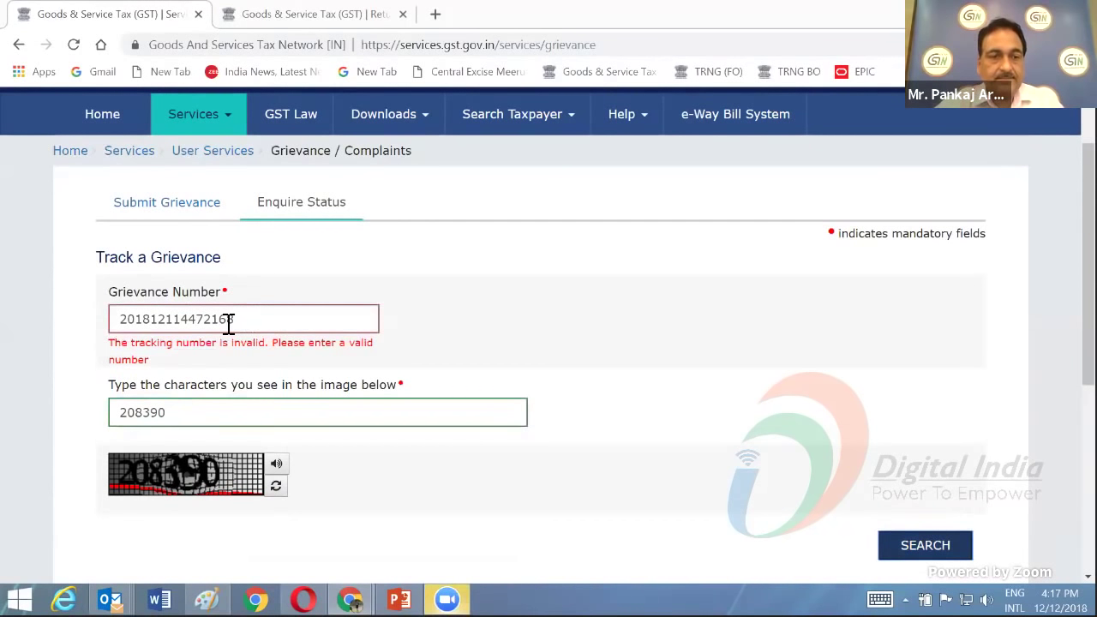
{"action": "left_click", "coordinate": [250, 319]}
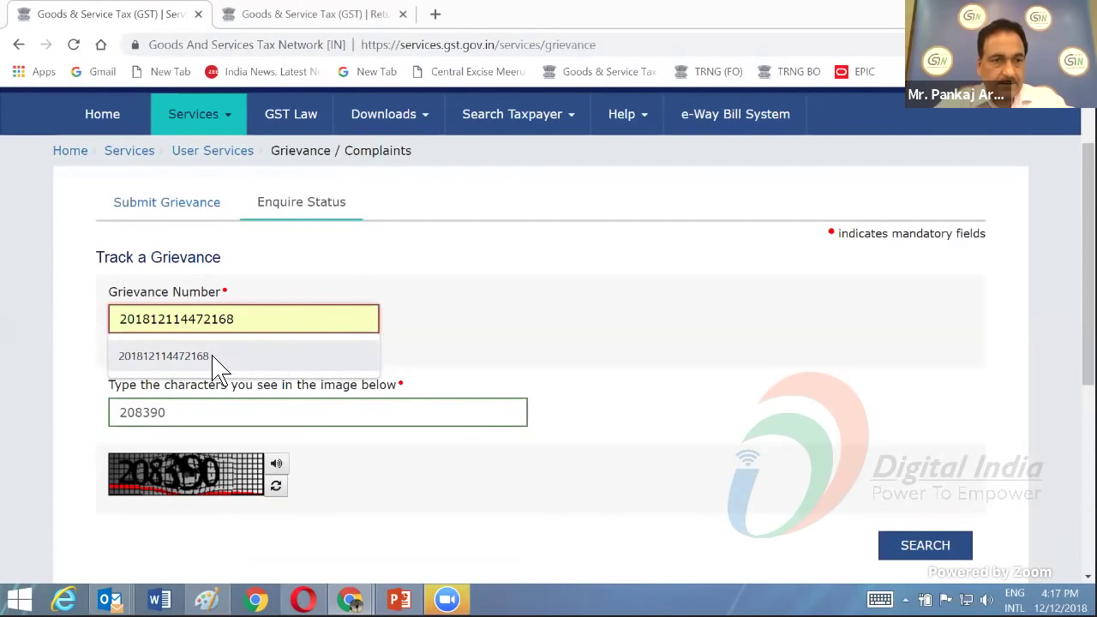
{"action": "left_click", "coordinate": [219, 365]}
{"action": "left_click", "coordinate": [183, 417]}
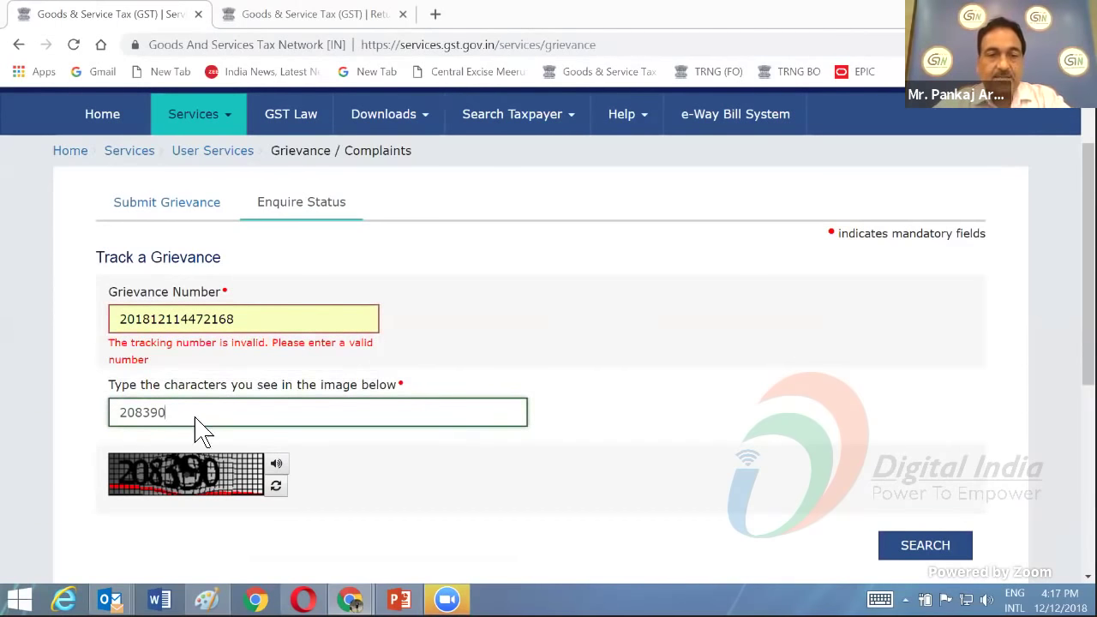
- Open the New Registration for Advance Ruling form at its User Credentials step
{"action": "mouse_move", "coordinate": [204, 128]}
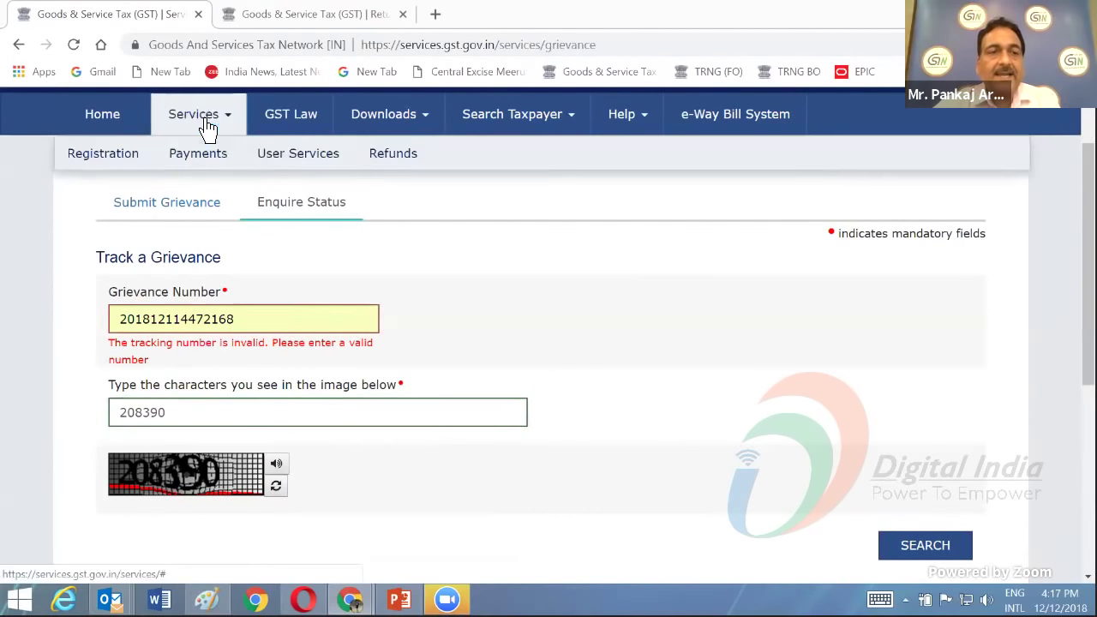
{"action": "mouse_move", "coordinate": [270, 163]}
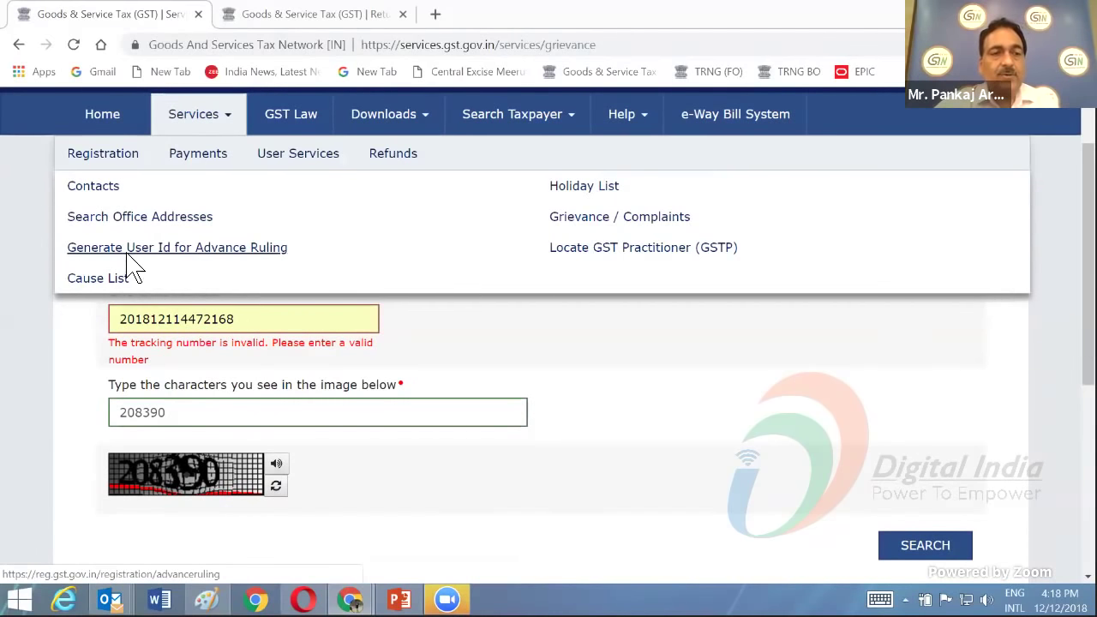
{"action": "left_click", "coordinate": [128, 264]}
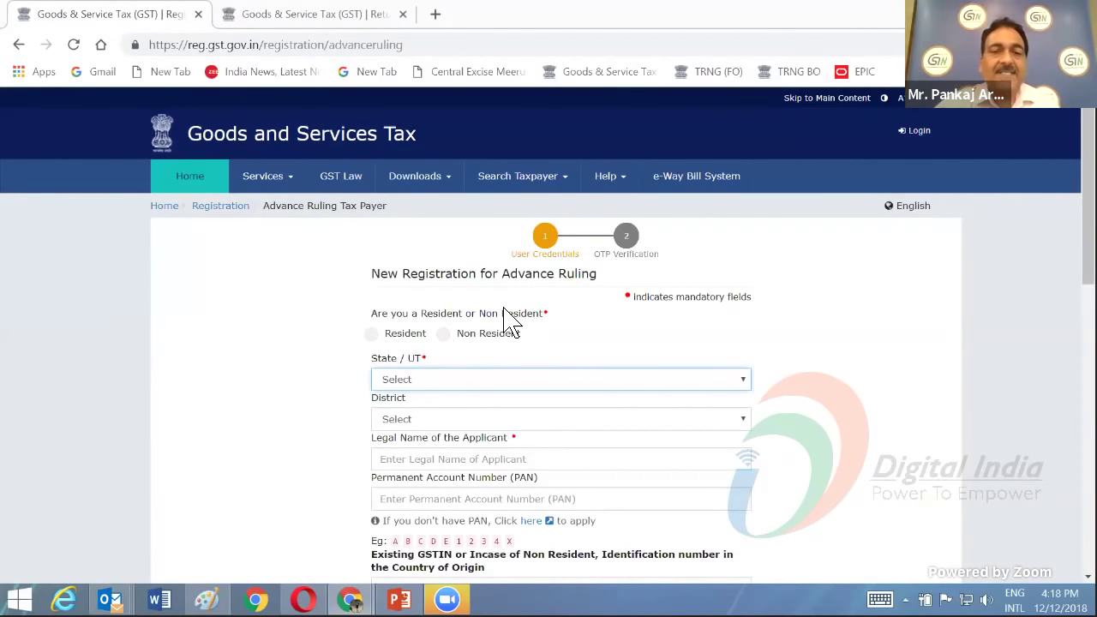
- Mark the Advance Ruling applicant as Resident and review the form down to the PROCEED button
{"action": "left_click", "coordinate": [377, 339]}
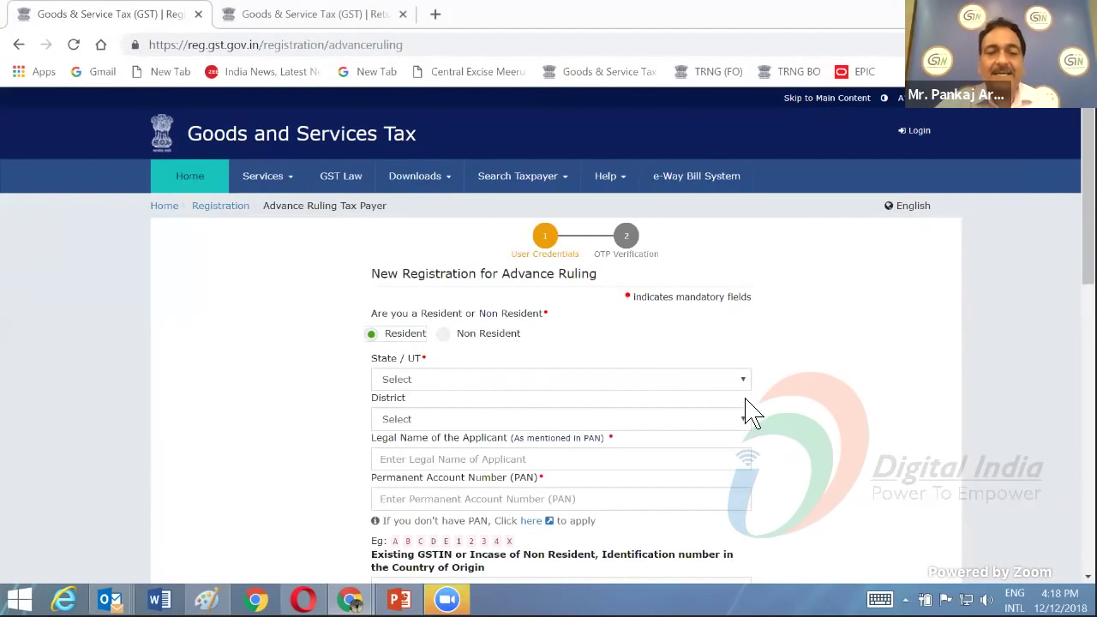
{"action": "scroll", "coordinate": [744, 404], "scroll_direction": "down", "scroll_amount": 1}
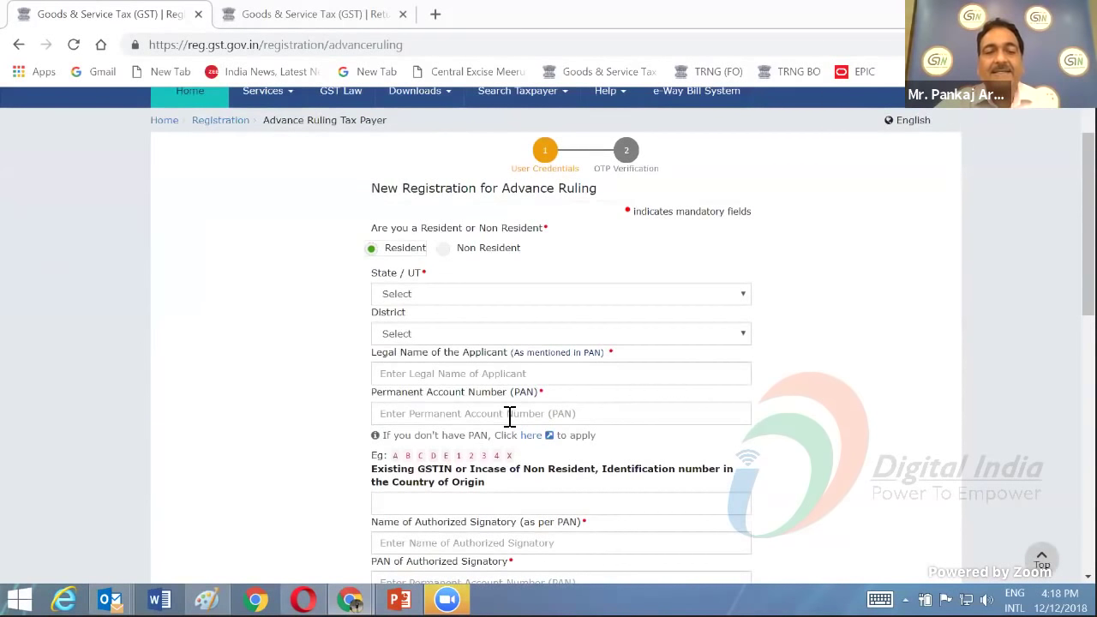
{"action": "scroll", "coordinate": [510, 416], "scroll_direction": "down", "scroll_amount": 3}
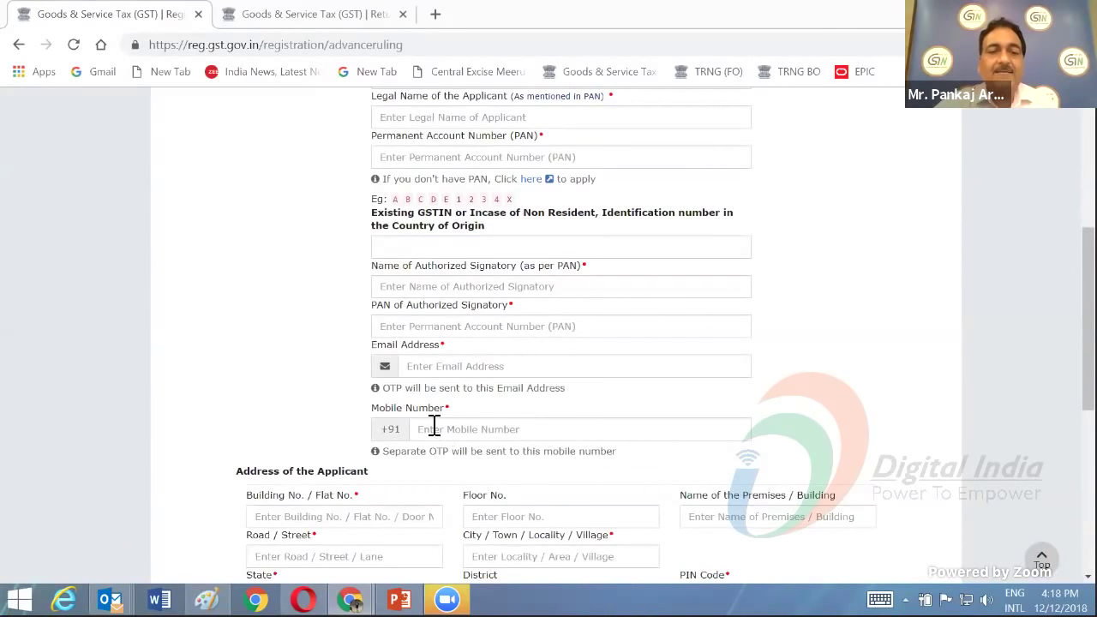
{"action": "scroll", "coordinate": [450, 429], "scroll_direction": "down", "scroll_amount": 3}
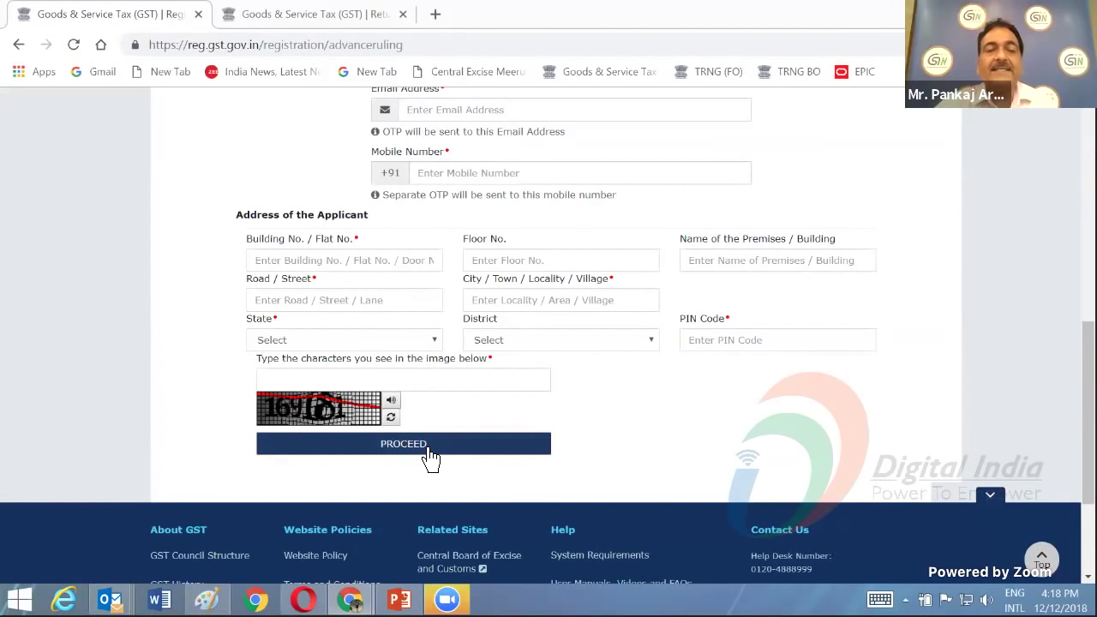
{"action": "scroll", "coordinate": [431, 458], "scroll_direction": "up", "scroll_amount": 10}
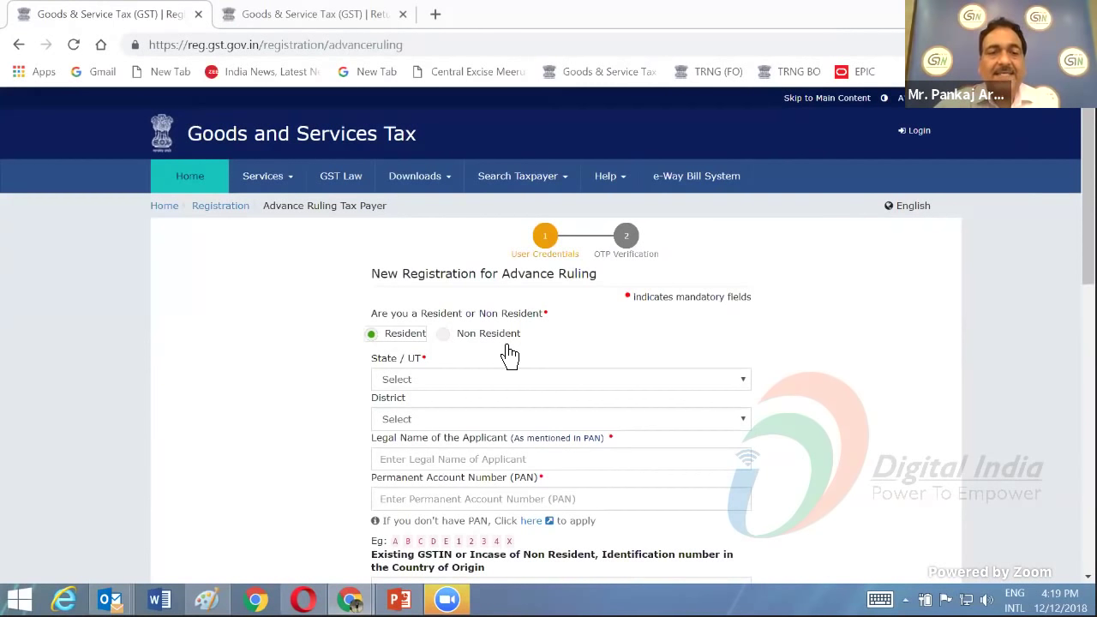
- Switch the applicant to Non Resident so PAN is no longer mandatory, and review the form
{"action": "left_click", "coordinate": [444, 336]}
{"action": "scroll", "coordinate": [624, 368], "scroll_direction": "down", "scroll_amount": 2}
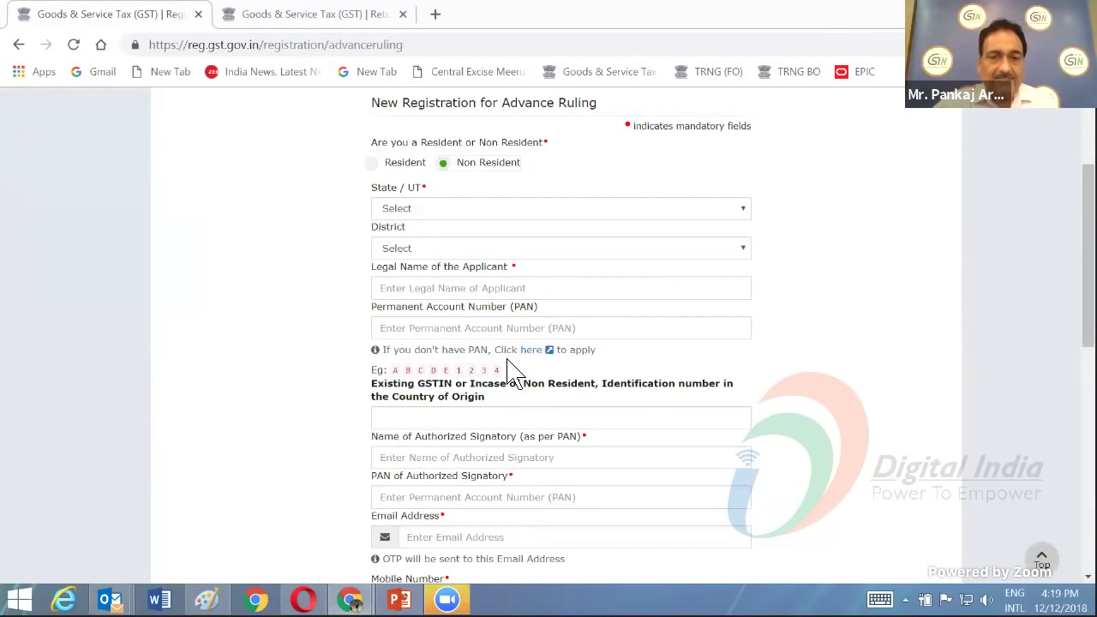
{"action": "scroll", "coordinate": [512, 374], "scroll_direction": "down", "scroll_amount": 1}
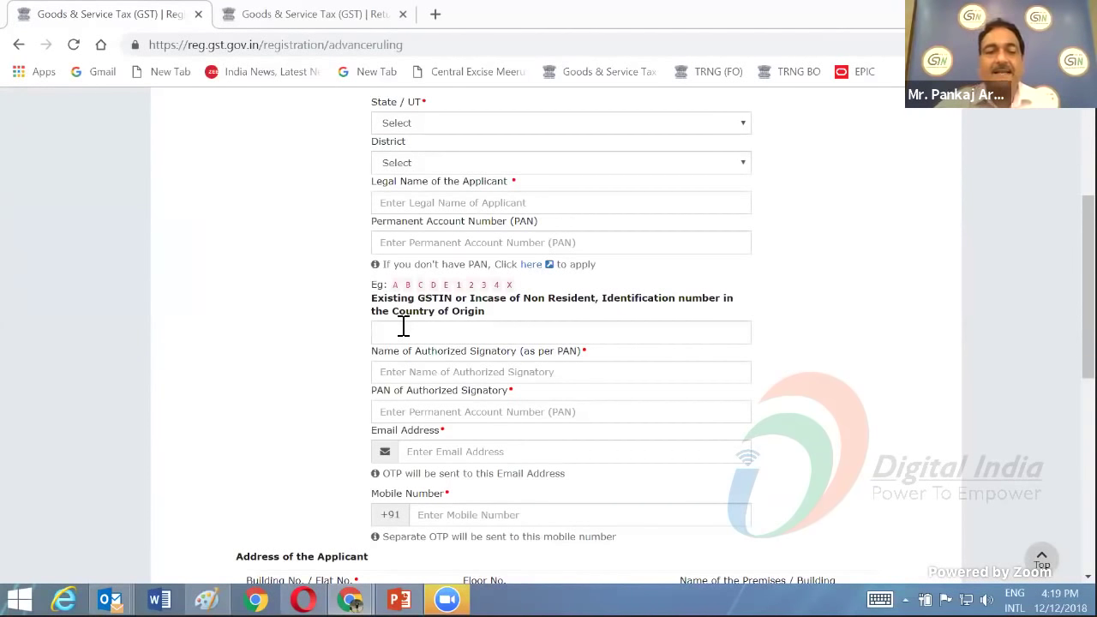
{"action": "scroll", "coordinate": [403, 325], "scroll_direction": "down", "scroll_amount": 5}
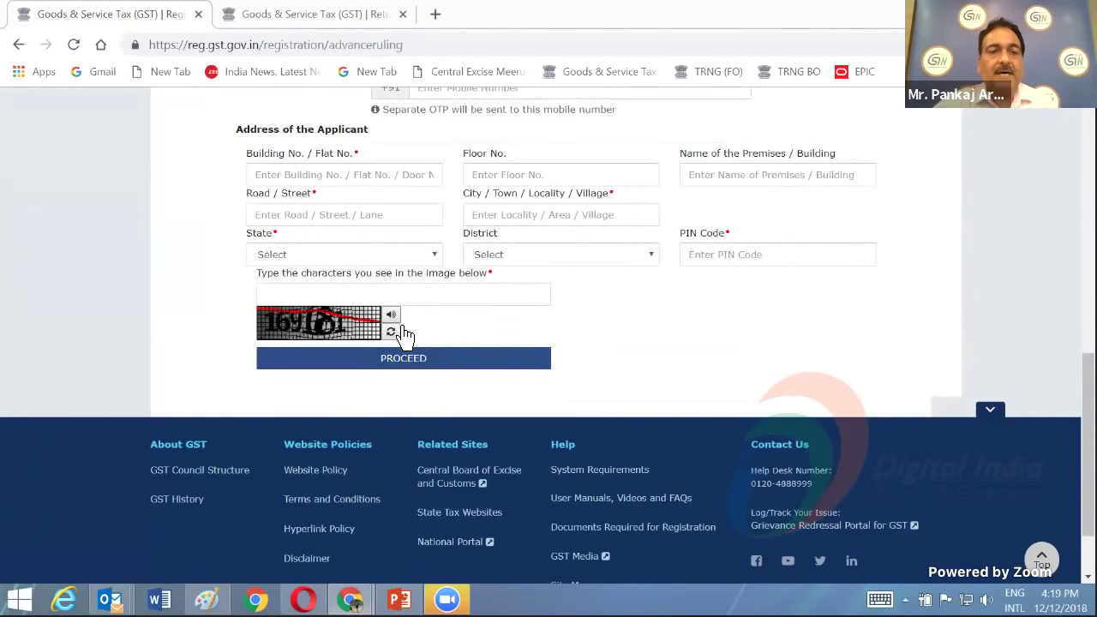
{"action": "scroll", "coordinate": [294, 184], "scroll_direction": "up", "scroll_amount": 10}
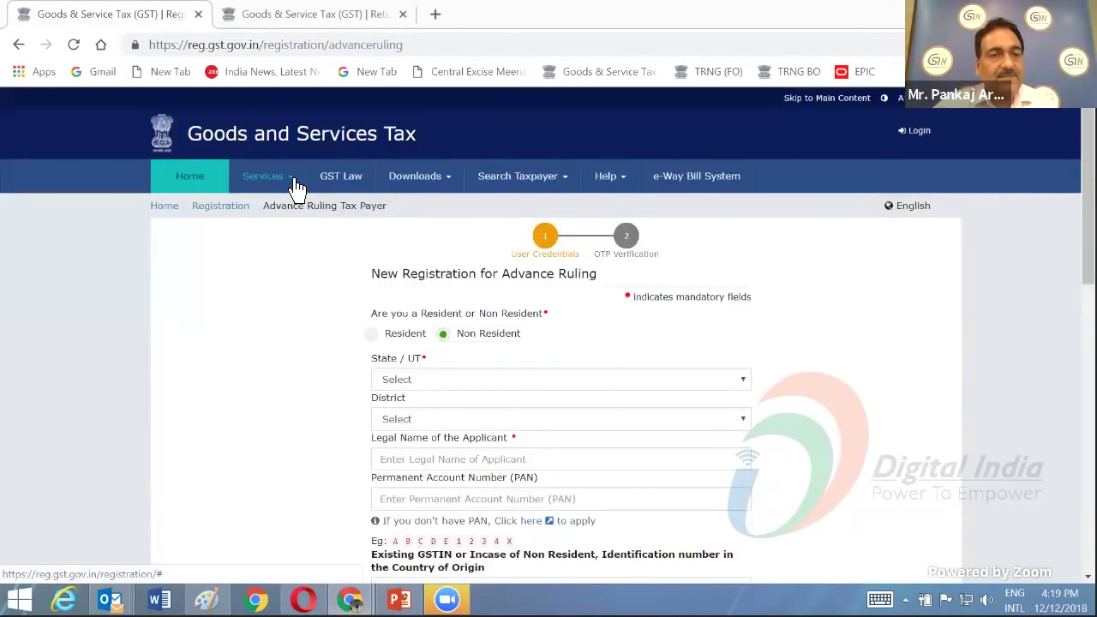
{"action": "mouse_move", "coordinate": [292, 187]}
{"action": "mouse_move", "coordinate": [347, 221]}
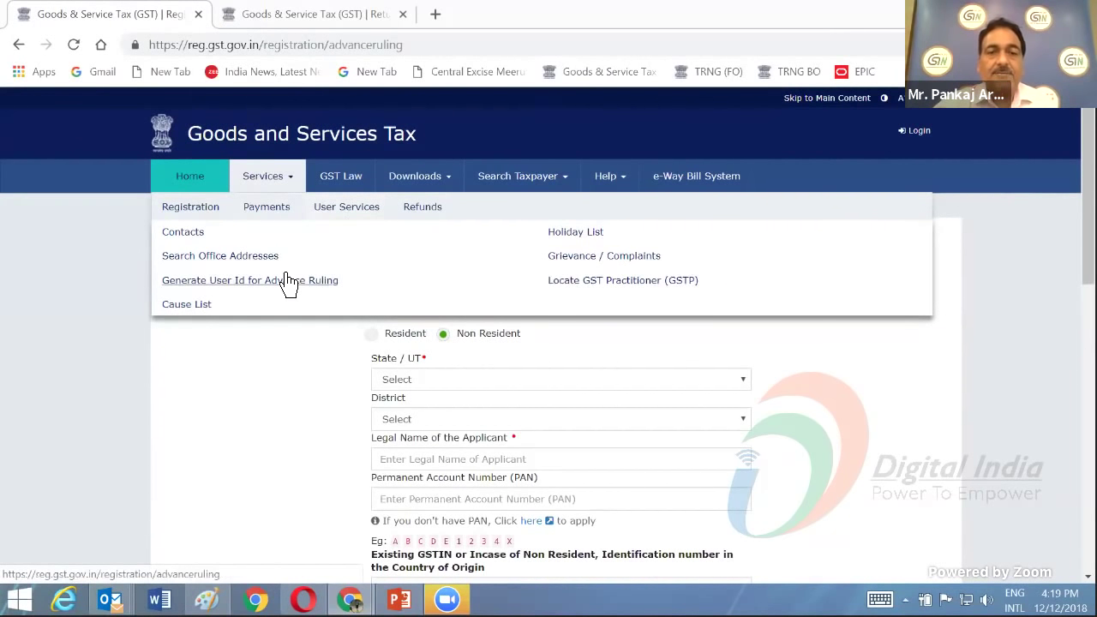
- Go to Locate GST Practitioner (GSTP), choosing Leave on the unsaved-form prompt
{"action": "left_click", "coordinate": [581, 286]}
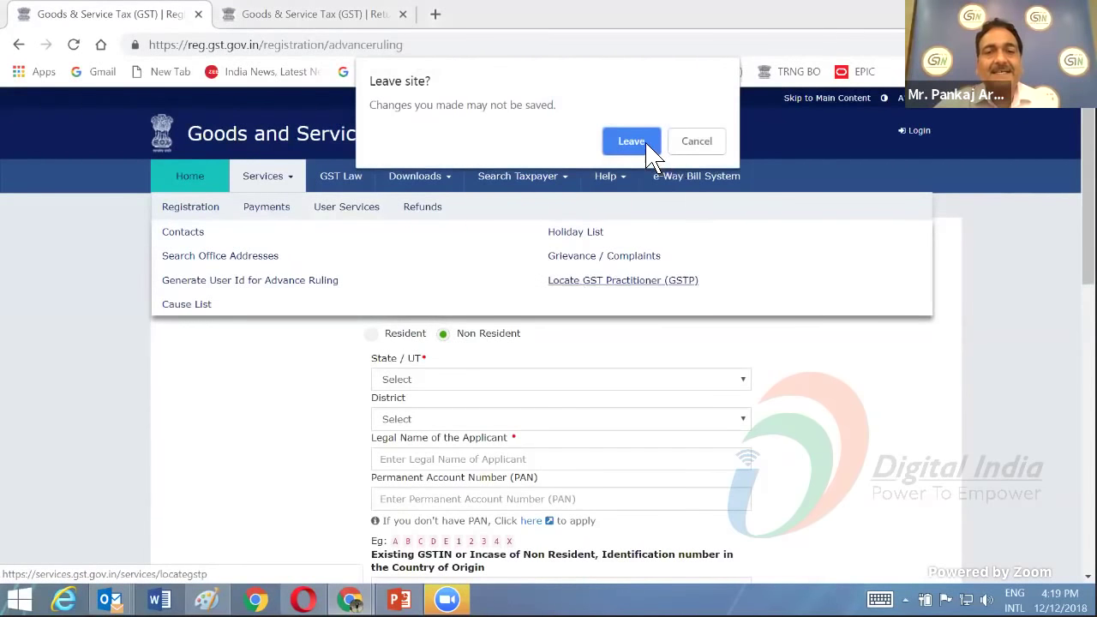
{"action": "left_click", "coordinate": [632, 140]}
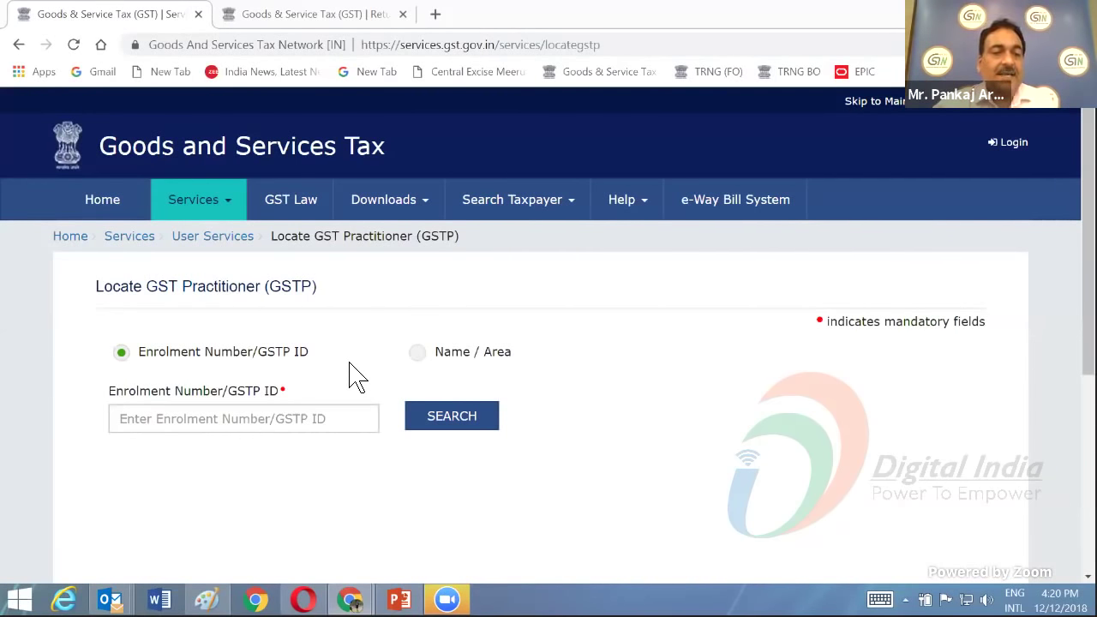
- Switch the practitioner search from Enrolment Number/GSTP ID to Name / Area
{"action": "scroll", "coordinate": [171, 395], "scroll_direction": "down", "scroll_amount": 1}
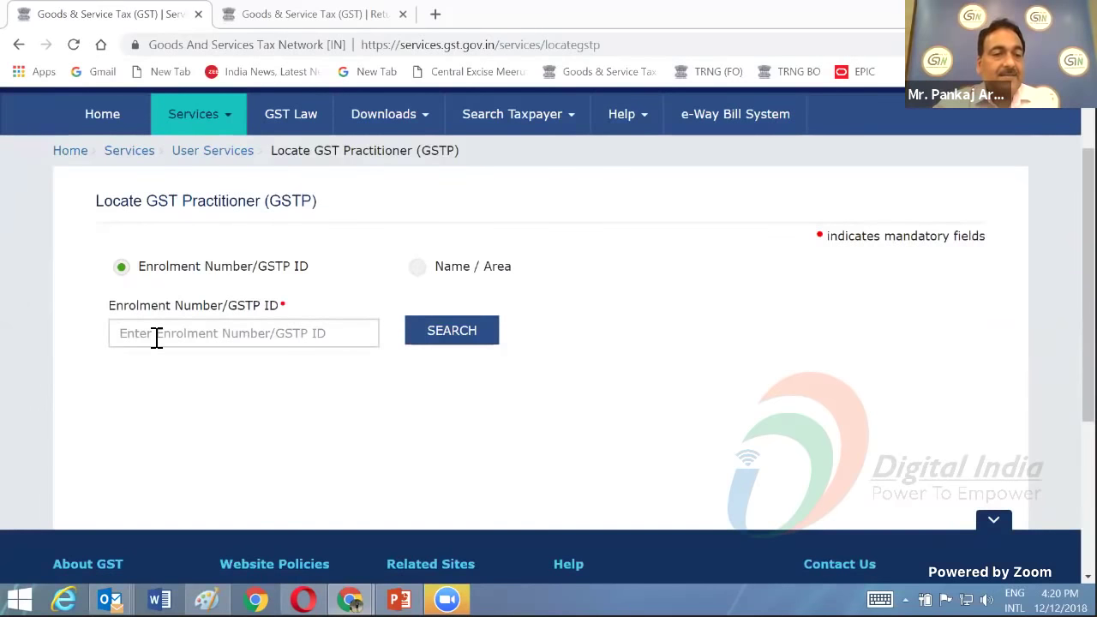
{"action": "left_click", "coordinate": [156, 337]}
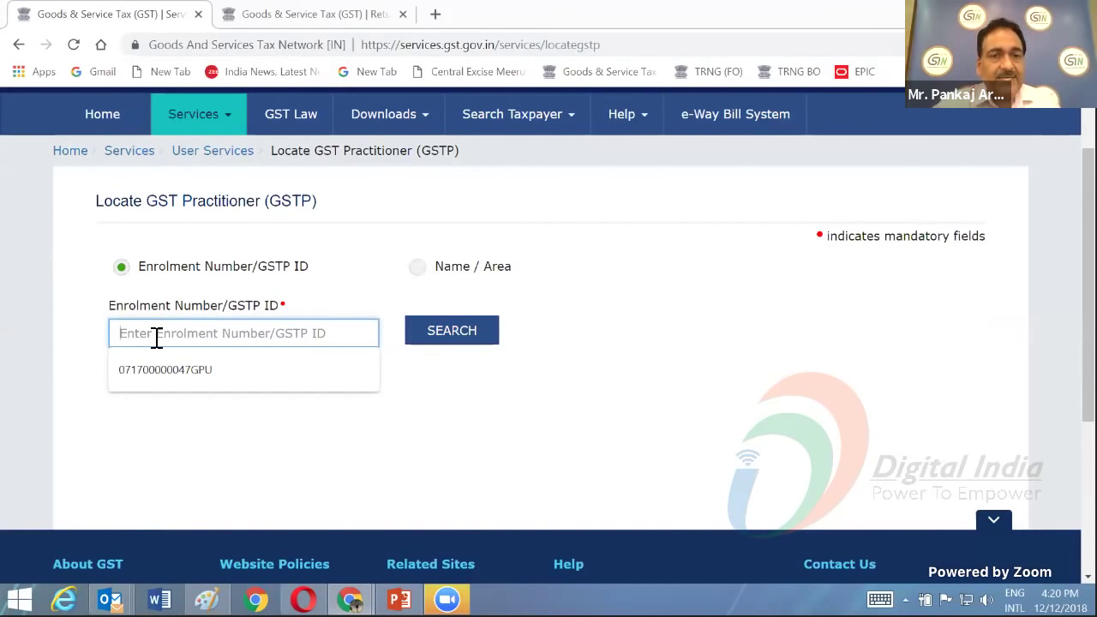
{"action": "left_click", "coordinate": [417, 268]}
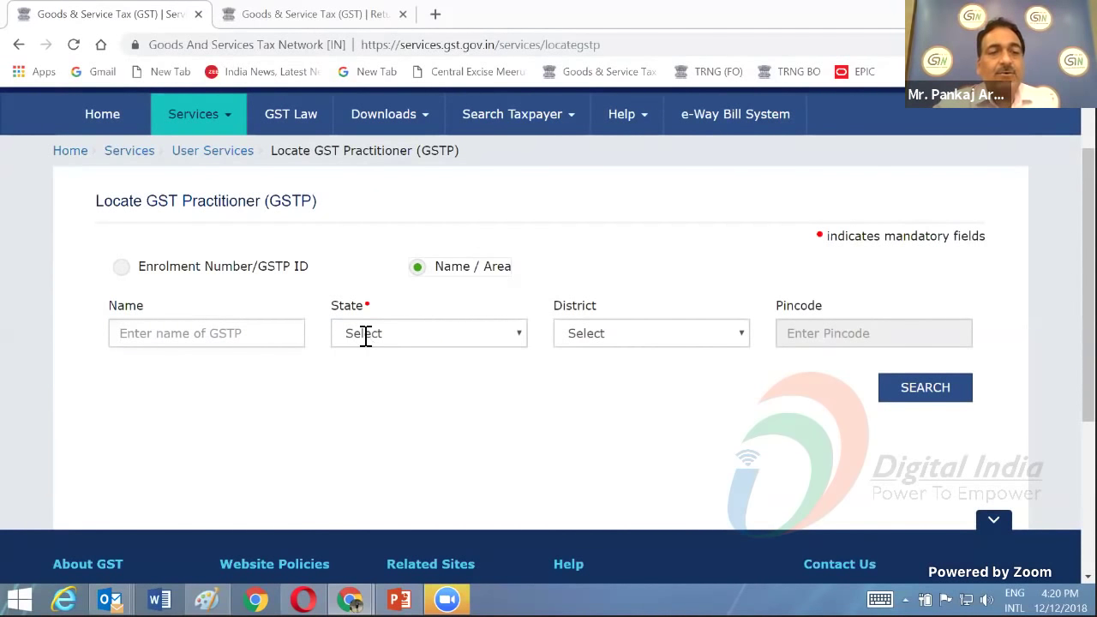
- Search practitioners with State Delhi, District South Delhi and Pincode 110075
{"action": "left_click", "coordinate": [461, 342]}
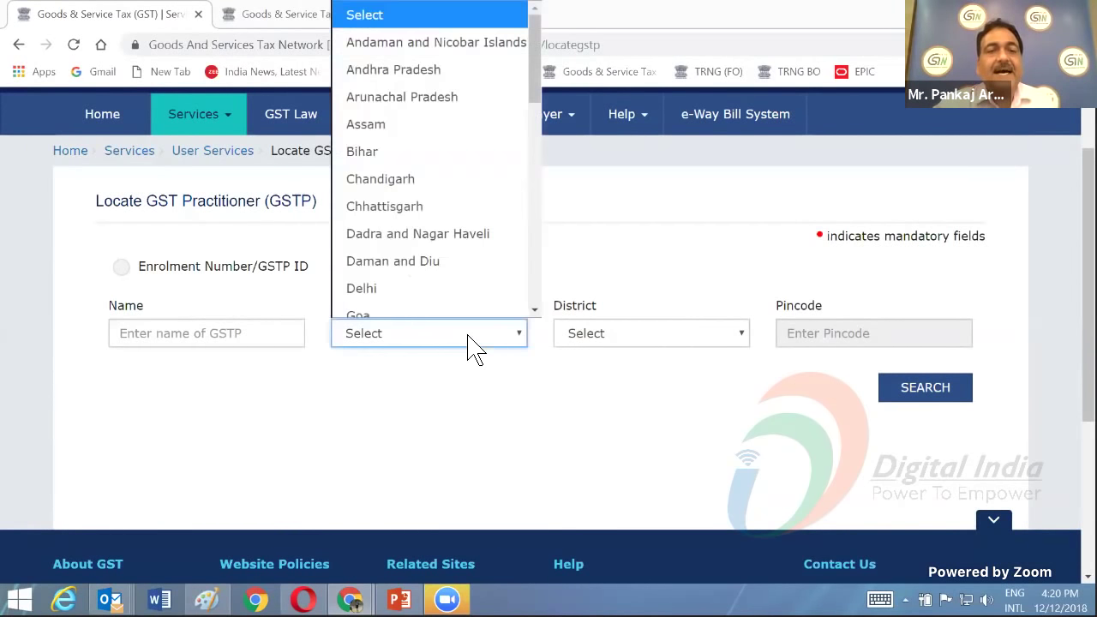
{"action": "left_click", "coordinate": [426, 288]}
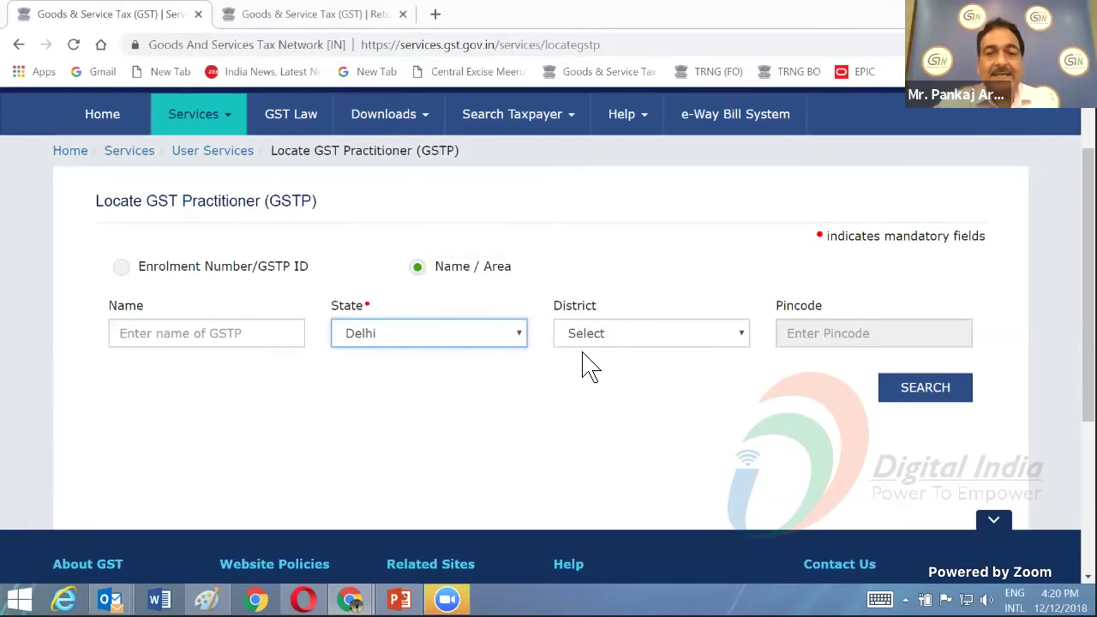
{"action": "left_click", "coordinate": [651, 334]}
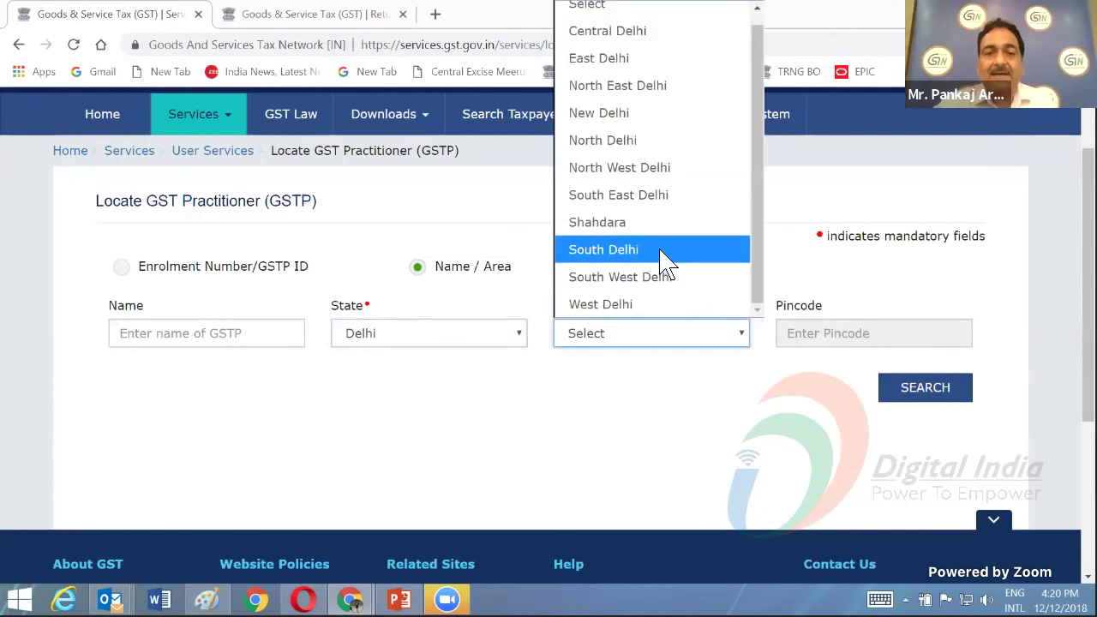
{"action": "left_click", "coordinate": [660, 250]}
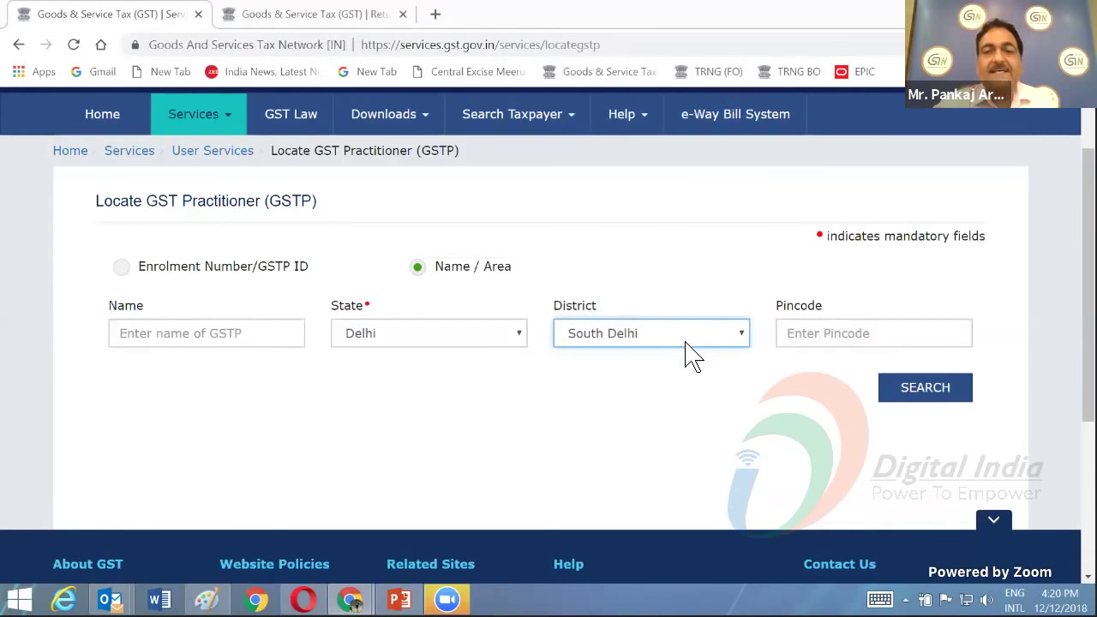
{"action": "left_click", "coordinate": [824, 340]}
{"action": "type", "text": "1000"}
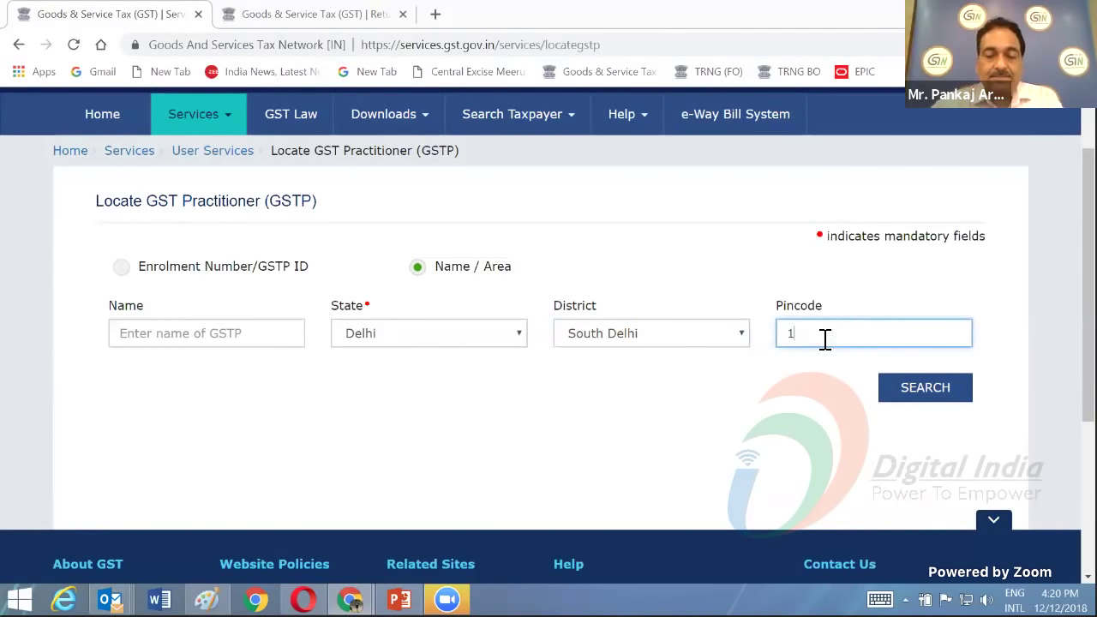
{"action": "key", "text": "BackSpace"}
{"action": "key", "text": "BackSpace"}
{"action": "key", "text": "BackSpace"}
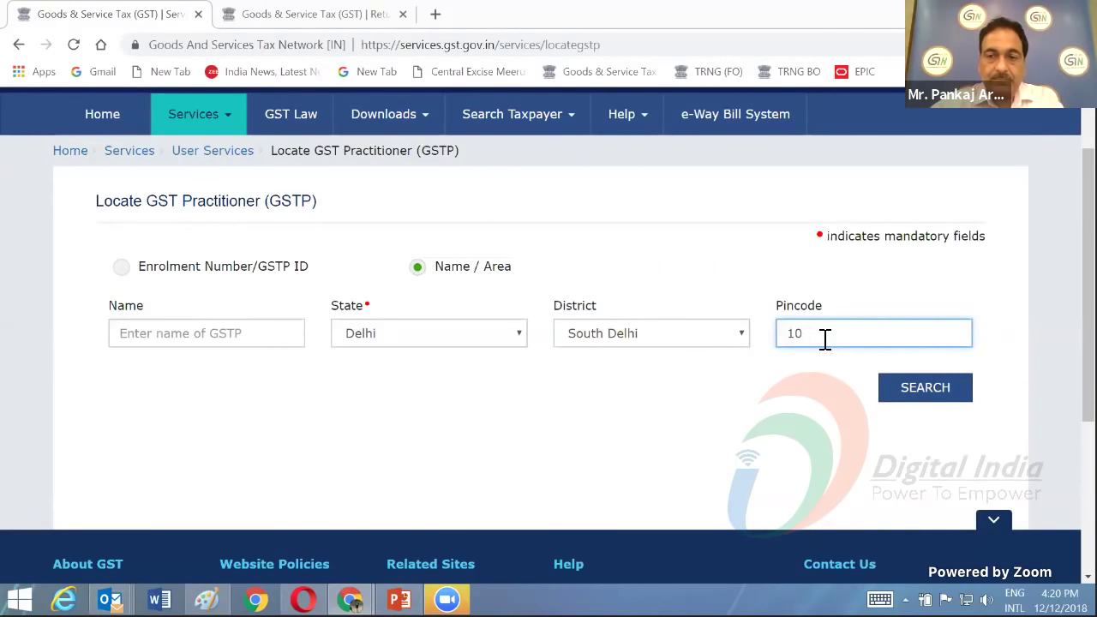
{"action": "type", "text": "10075"}
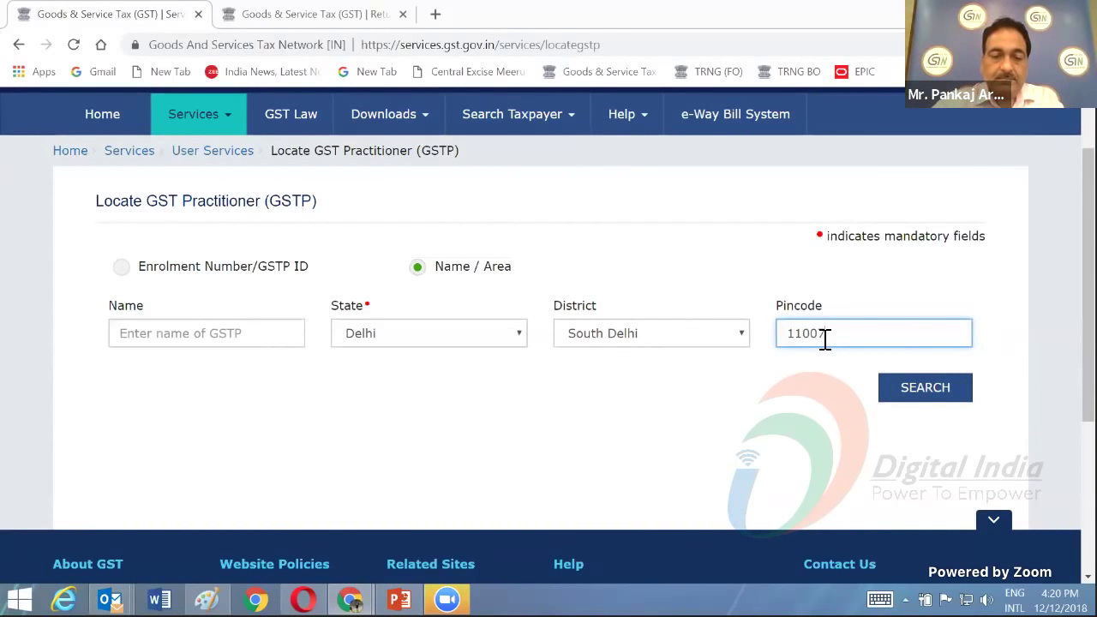
{"action": "left_click", "coordinate": [912, 396]}
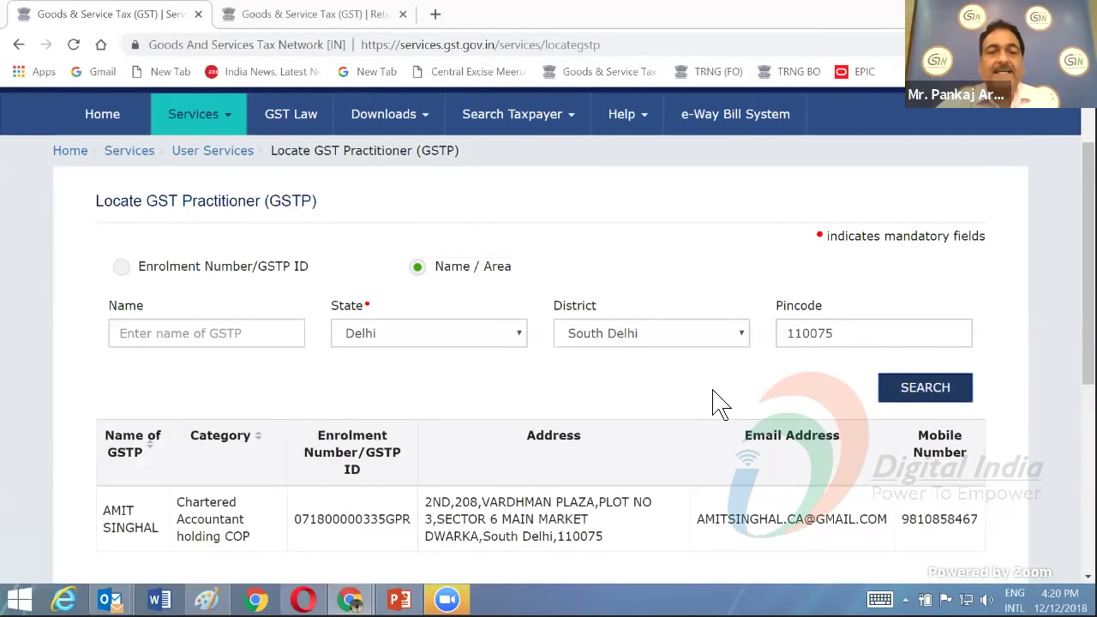
- Review the single result: a Chartered Accountant holding COP in South Delhi 110075
{"action": "scroll", "coordinate": [718, 403], "scroll_direction": "down", "scroll_amount": 2}
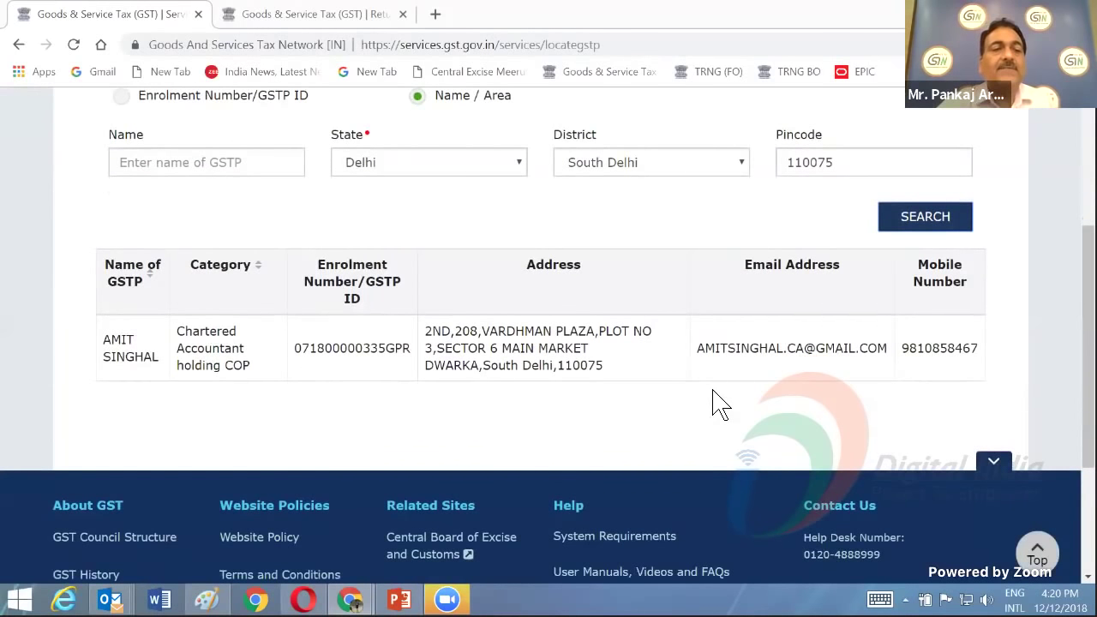
{"action": "scroll", "coordinate": [718, 403], "scroll_direction": "up", "scroll_amount": 3}
{"action": "scroll", "coordinate": [718, 402], "scroll_direction": "down", "scroll_amount": 2}
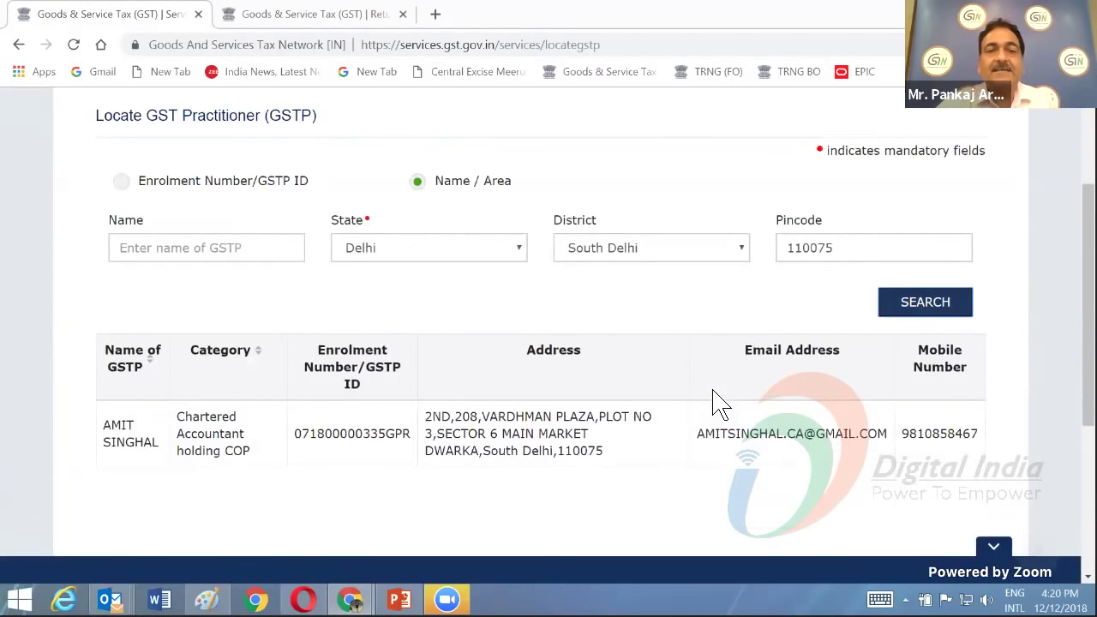
{"action": "scroll", "coordinate": [718, 403], "scroll_direction": "up", "scroll_amount": 1}
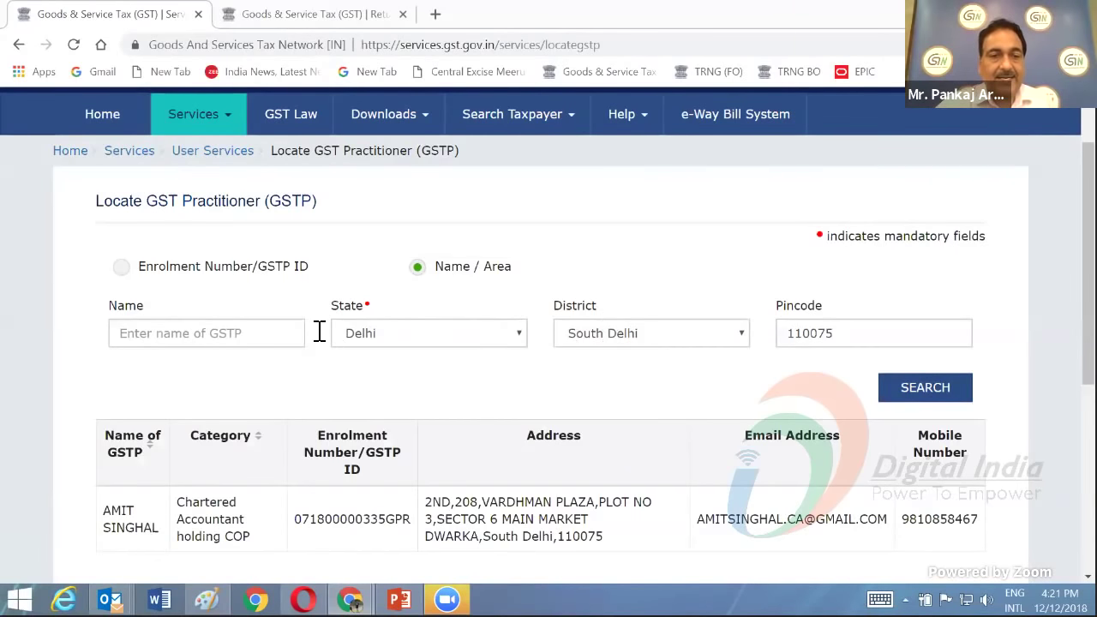
{"action": "scroll", "coordinate": [292, 339], "scroll_direction": "down", "scroll_amount": 2}
{"action": "scroll", "coordinate": [313, 351], "scroll_direction": "up", "scroll_amount": 1}
- Search Locate GST Practitioner by the previously used enrolment number and view the single Chartered Accountant result
{"action": "scroll", "coordinate": [317, 355], "scroll_direction": "up", "scroll_amount": 3}
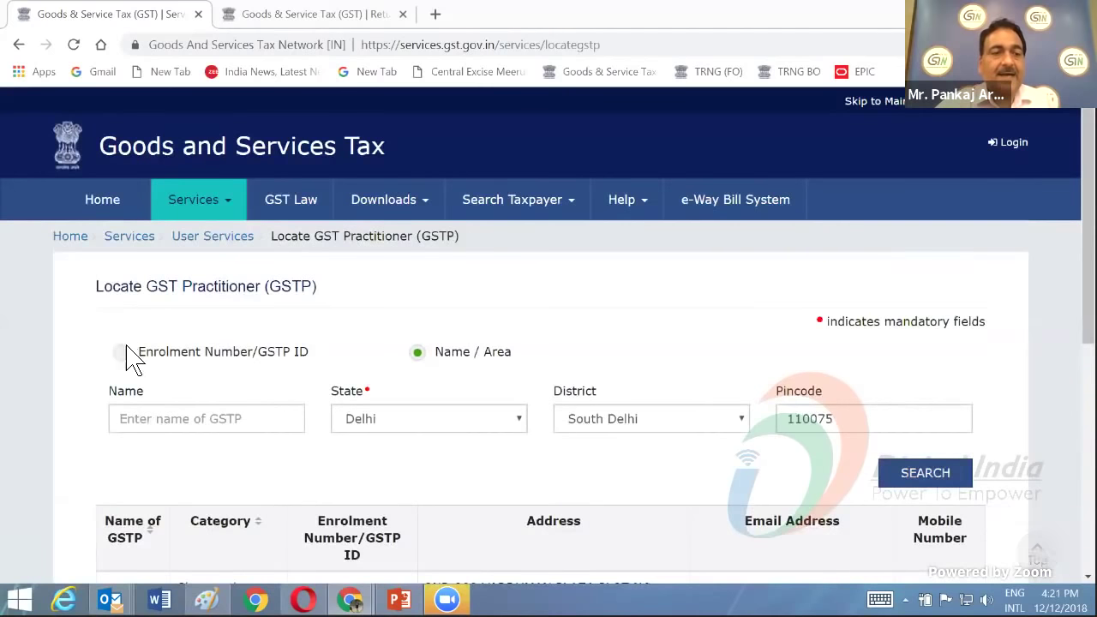
{"action": "left_click", "coordinate": [121, 351]}
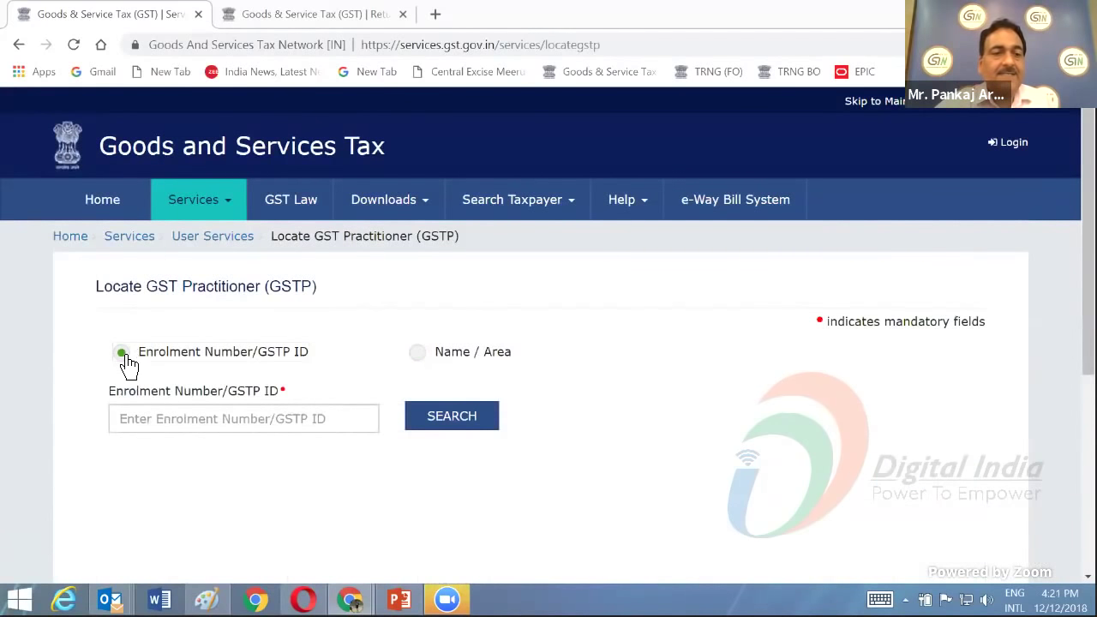
{"action": "left_click", "coordinate": [140, 419]}
{"action": "left_click", "coordinate": [157, 458]}
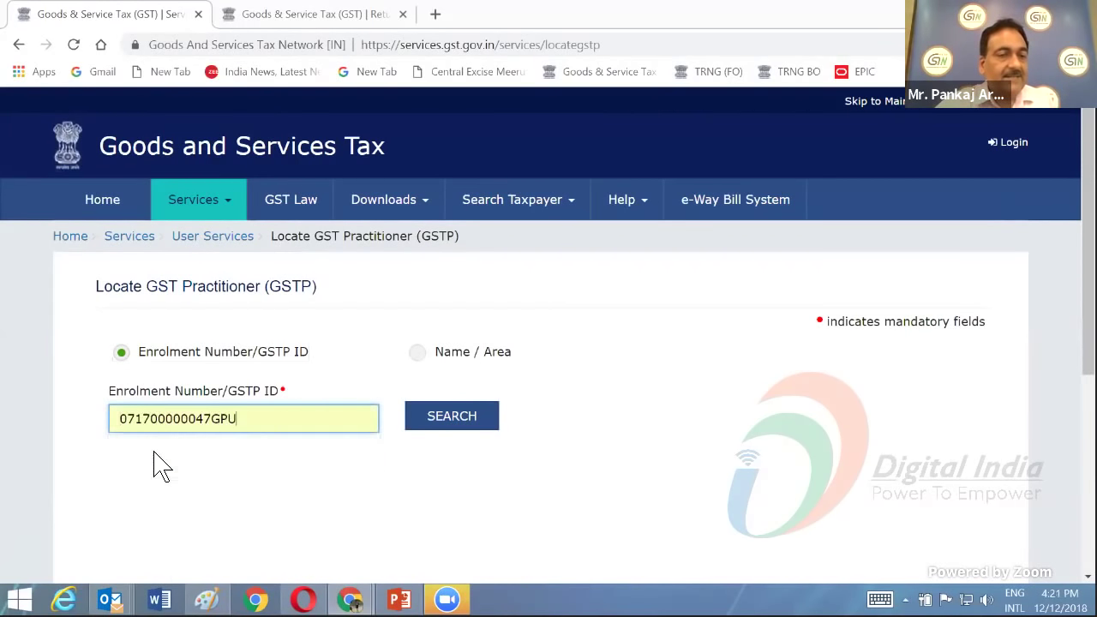
{"action": "left_click", "coordinate": [446, 431]}
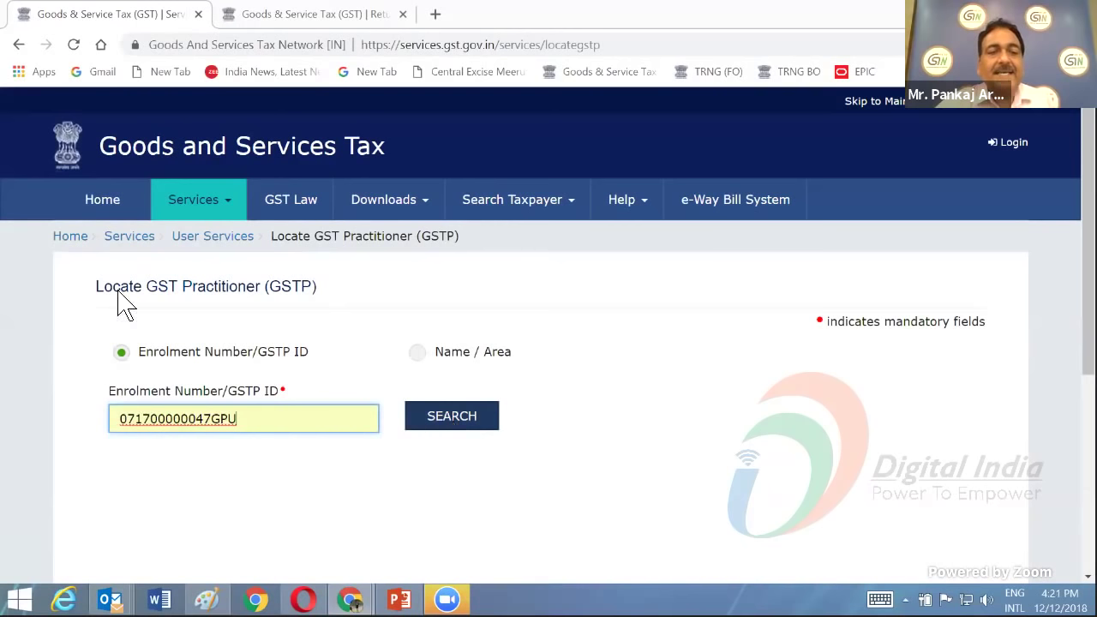
{"action": "scroll", "coordinate": [118, 304], "scroll_direction": "down", "scroll_amount": 3}
{"action": "scroll", "coordinate": [632, 334], "scroll_direction": "up", "scroll_amount": 2}
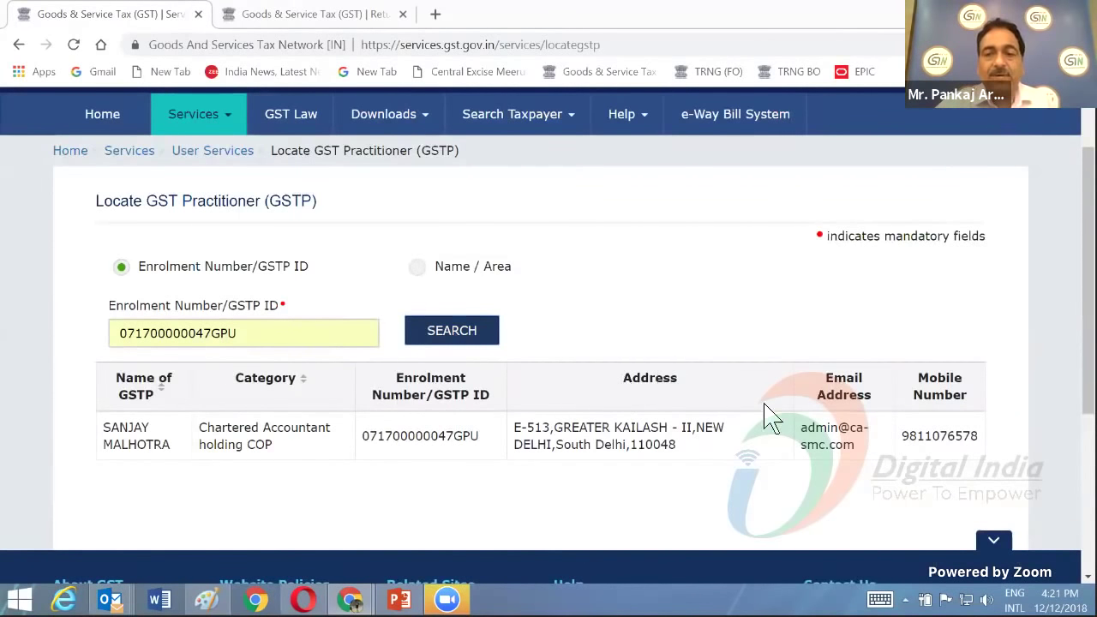
{"action": "scroll", "coordinate": [676, 403], "scroll_direction": "up", "scroll_amount": 1}
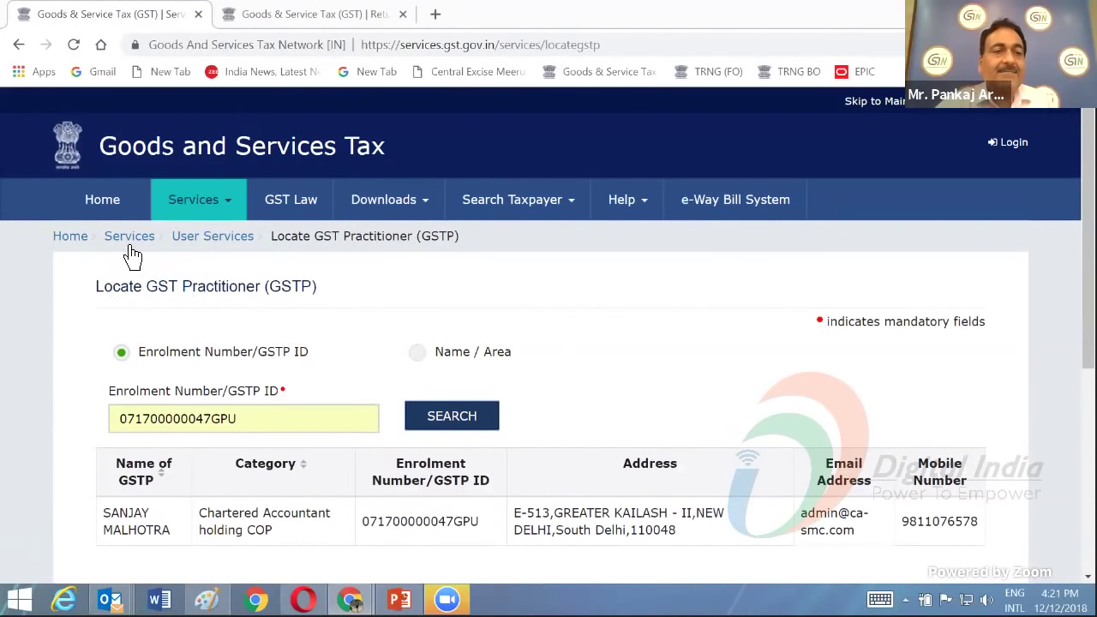
- Open the GST Law page from Services and follow the Assam tax website link
{"action": "left_click", "coordinate": [237, 205]}
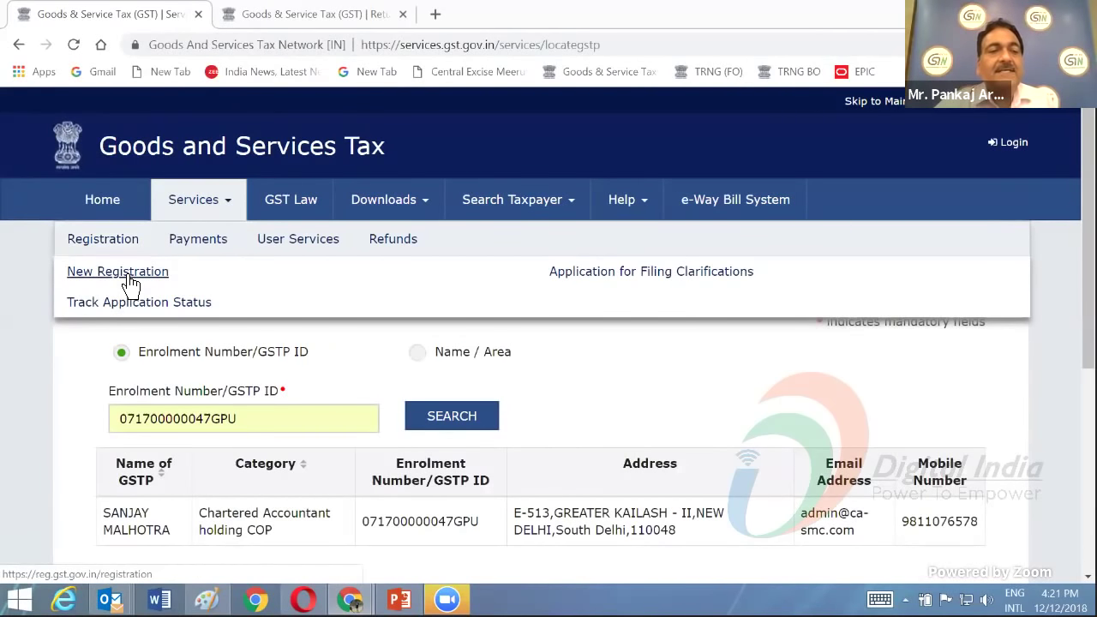
{"action": "mouse_move", "coordinate": [265, 245]}
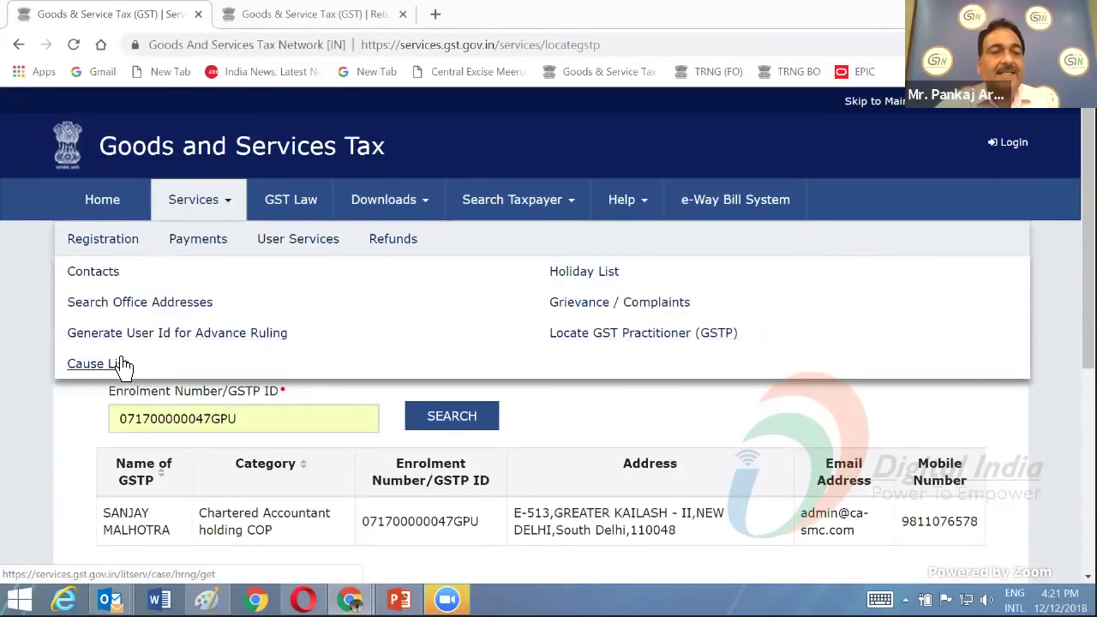
{"action": "left_click", "coordinate": [298, 210]}
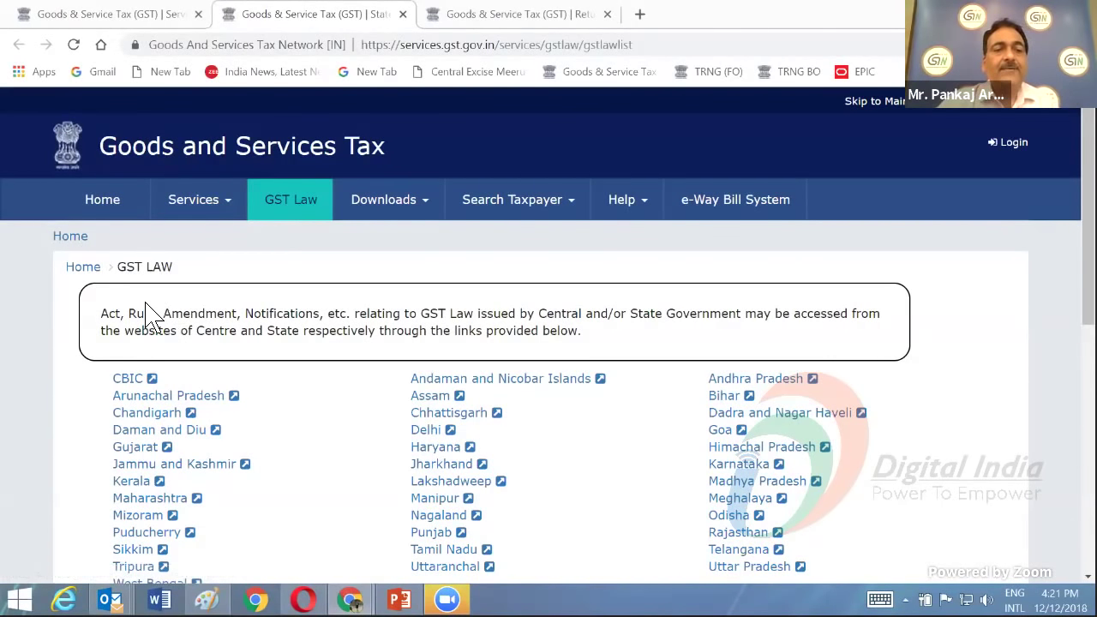
{"action": "scroll", "coordinate": [148, 312], "scroll_direction": "down", "scroll_amount": 1}
{"action": "scroll", "coordinate": [148, 312], "scroll_direction": "down", "scroll_amount": 3}
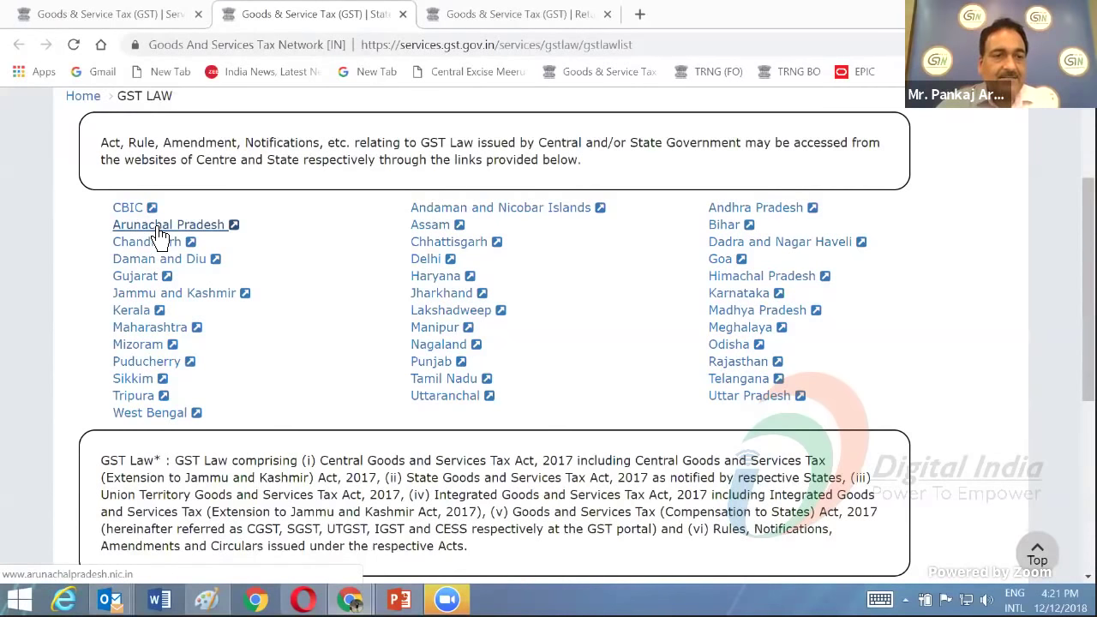
{"action": "left_click", "coordinate": [436, 228]}
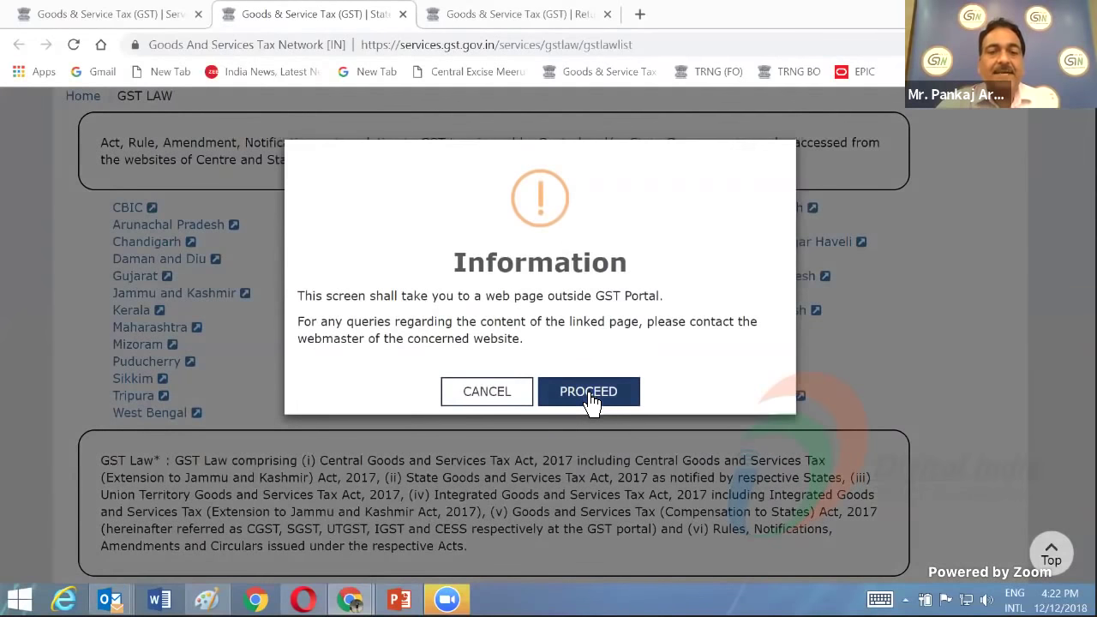
- Proceed to the Assam Commissionerate of Taxes site, browse it, then return to Locate GST Practitioner
{"action": "left_click", "coordinate": [588, 392]}
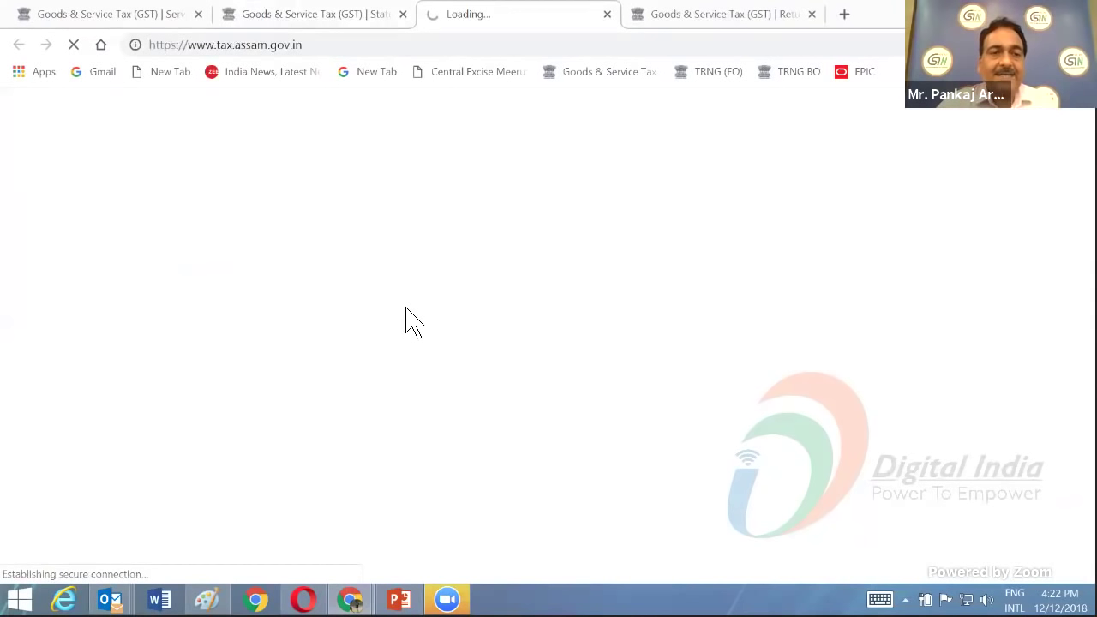
{"action": "scroll", "coordinate": [478, 306], "scroll_direction": "down", "scroll_amount": 2}
{"action": "scroll", "coordinate": [480, 317], "scroll_direction": "down", "scroll_amount": 2}
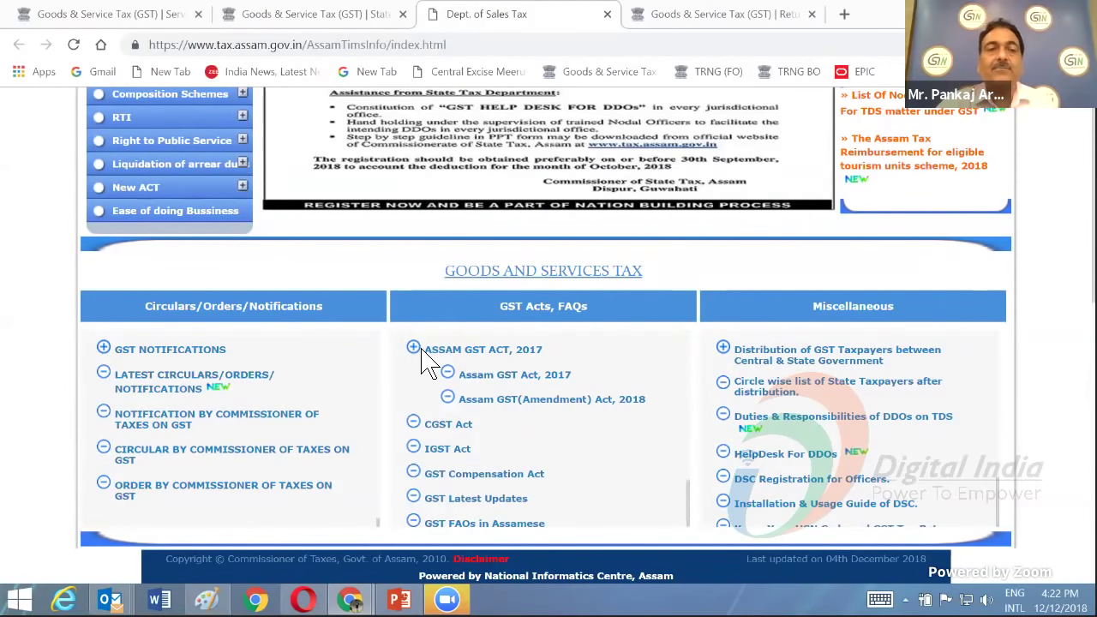
{"action": "scroll", "coordinate": [429, 360], "scroll_direction": "up", "scroll_amount": 2}
{"action": "scroll", "coordinate": [476, 240], "scroll_direction": "up", "scroll_amount": 2}
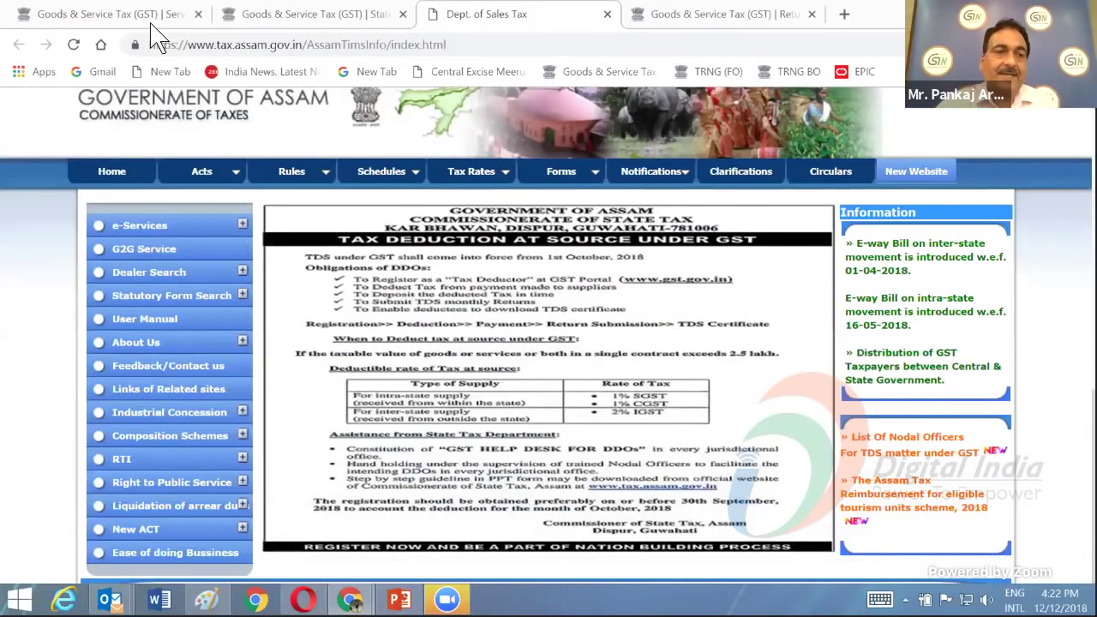
{"action": "left_click", "coordinate": [141, 15]}
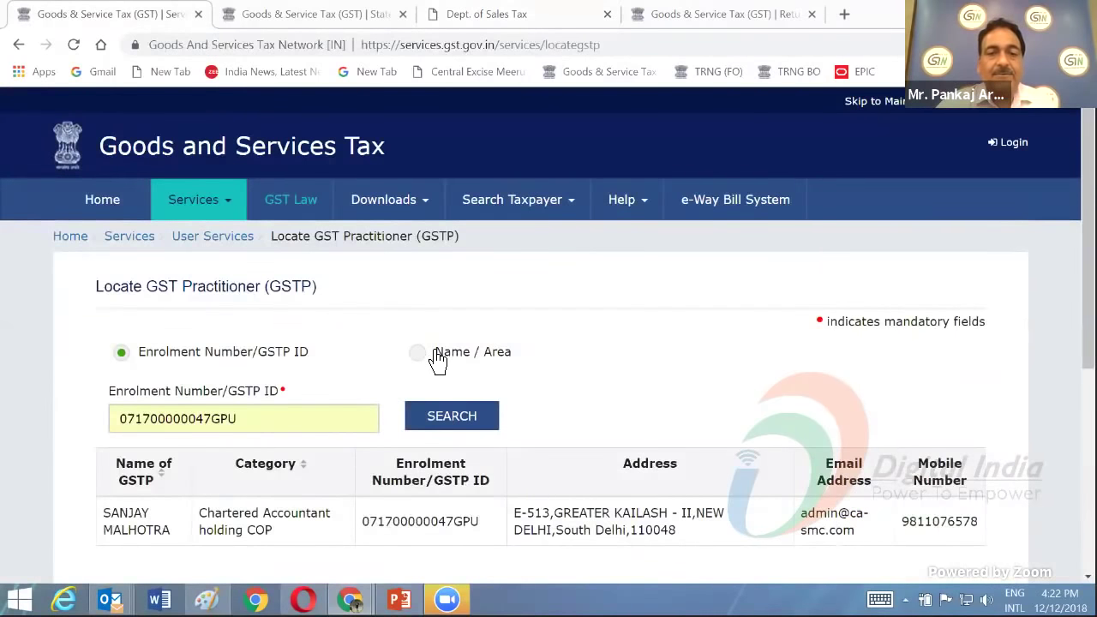
- Switch back to the GST Law tab and scroll to the top of its state links
{"action": "scroll", "coordinate": [455, 267], "scroll_direction": "down", "scroll_amount": 1}
{"action": "scroll", "coordinate": [462, 268], "scroll_direction": "up", "scroll_amount": 1}
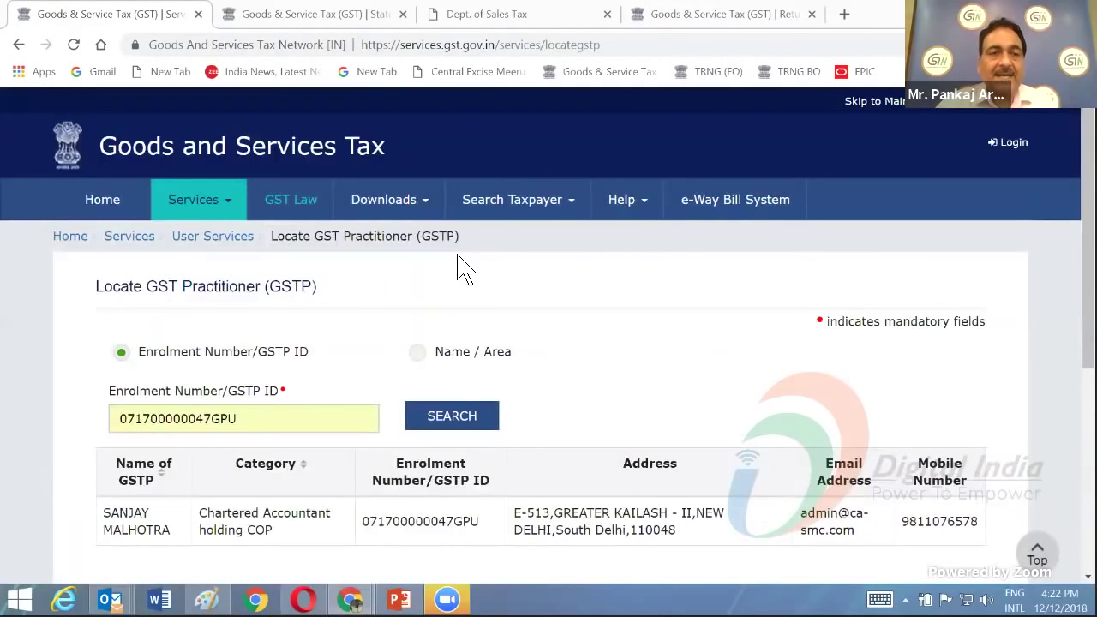
{"action": "mouse_move", "coordinate": [383, 206]}
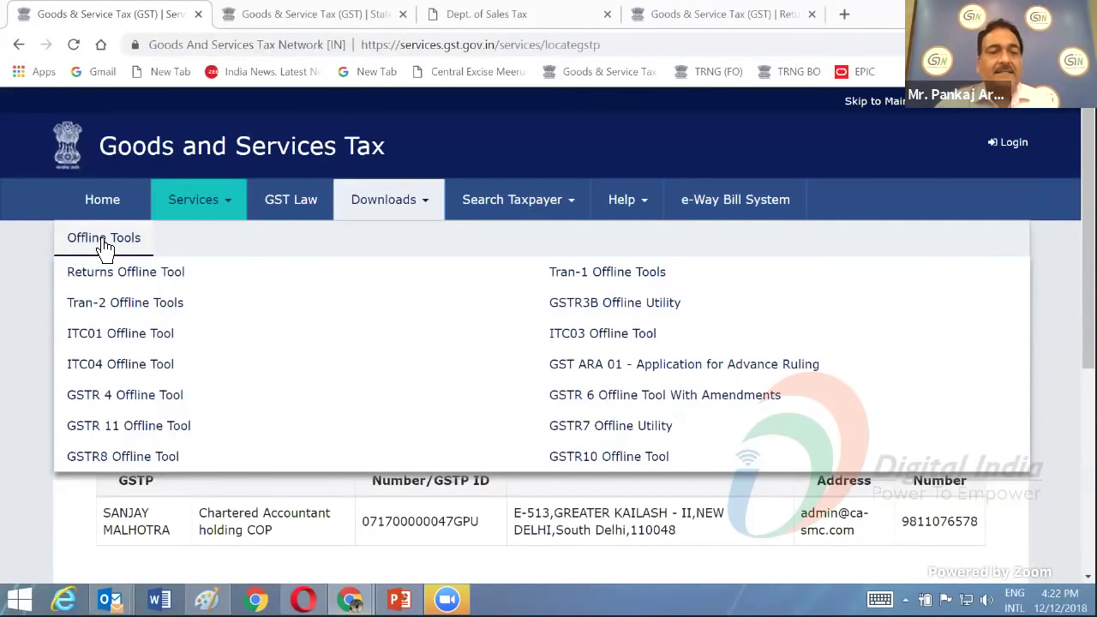
{"action": "left_click", "coordinate": [293, 19]}
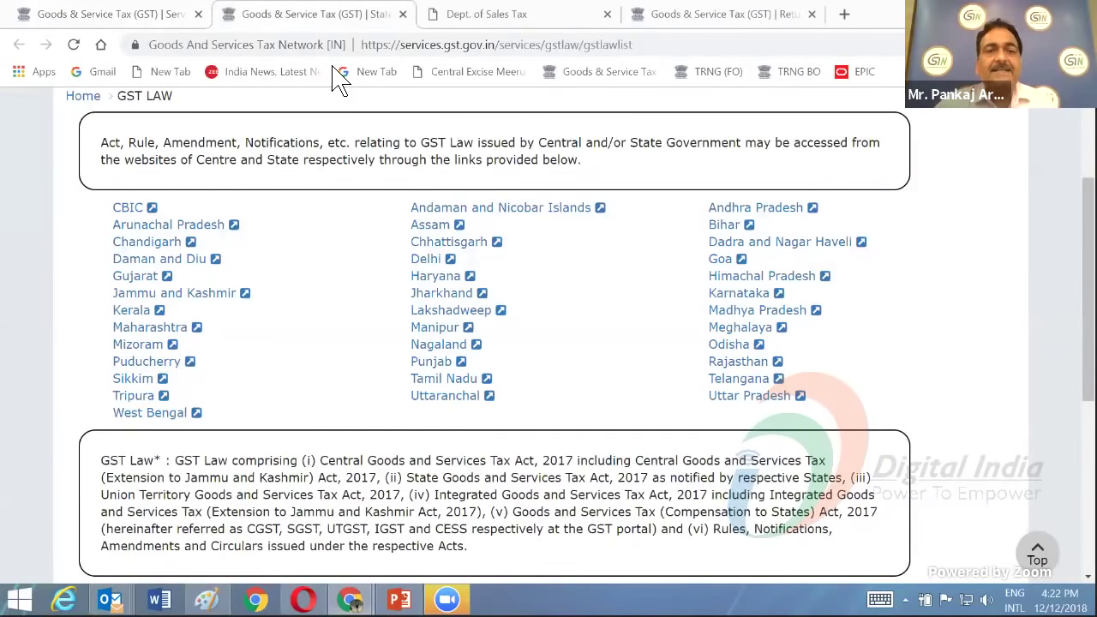
{"action": "scroll", "coordinate": [404, 210], "scroll_direction": "up", "scroll_amount": 3}
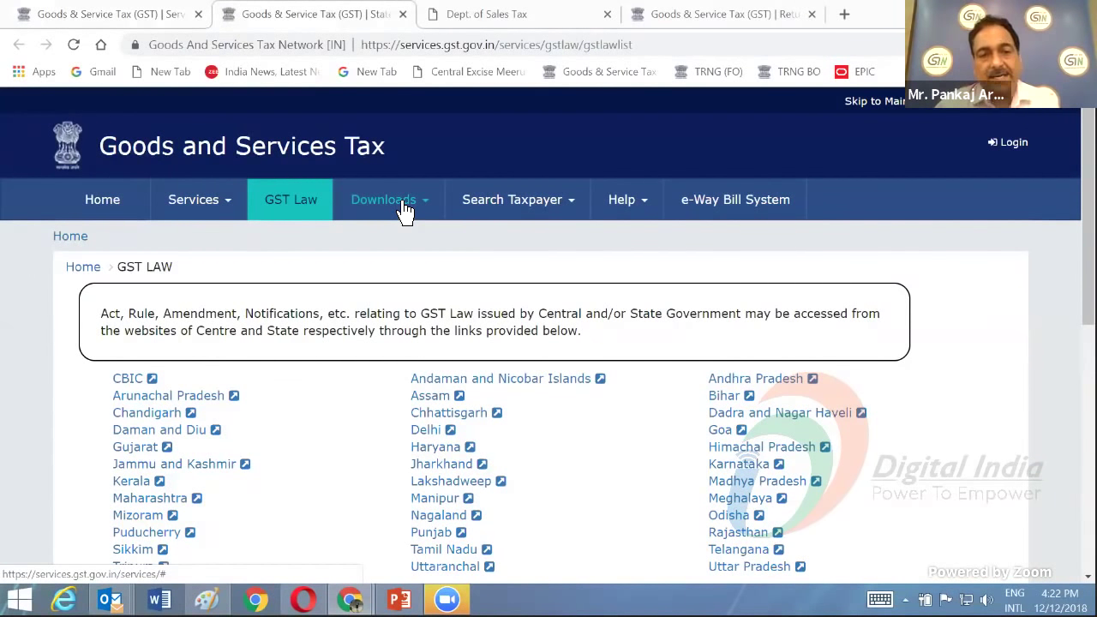
- Expand the Downloads Offline Tools list showing Returns, Tran-1, GSTR3B and other tools
{"action": "left_click", "coordinate": [404, 205]}
{"action": "mouse_move", "coordinate": [100, 248]}
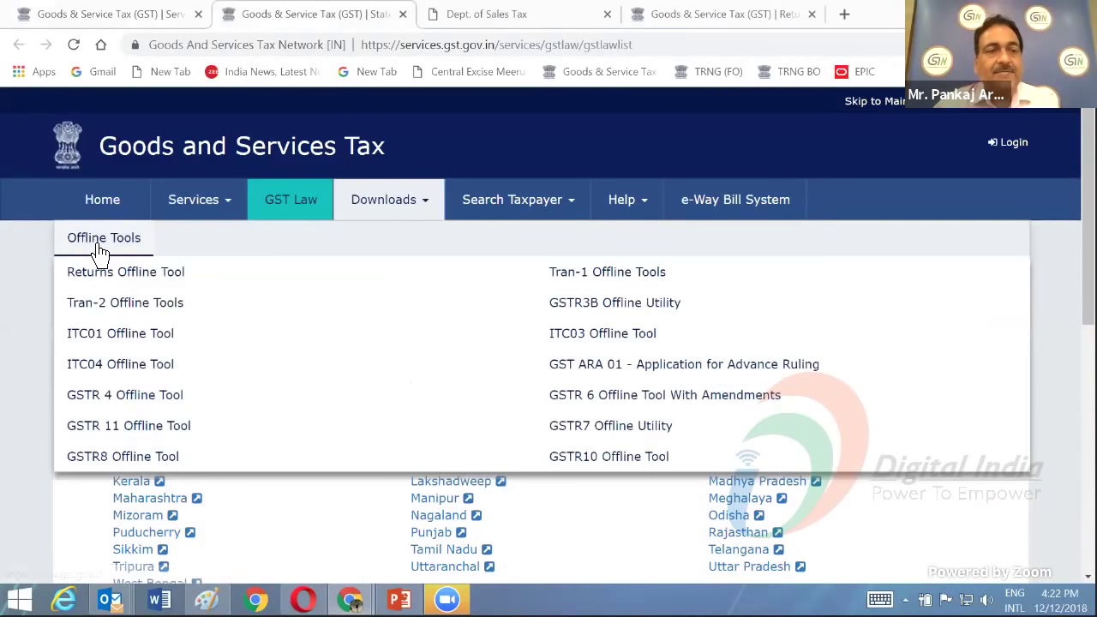
{"action": "left_click", "coordinate": [257, 257]}
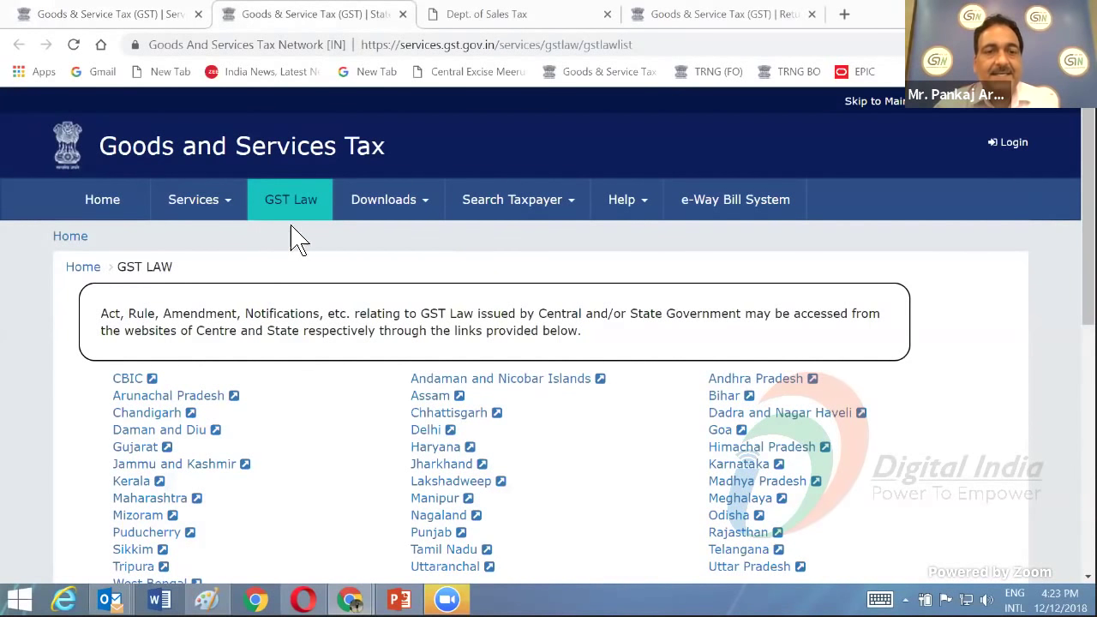
{"action": "left_click", "coordinate": [392, 209]}
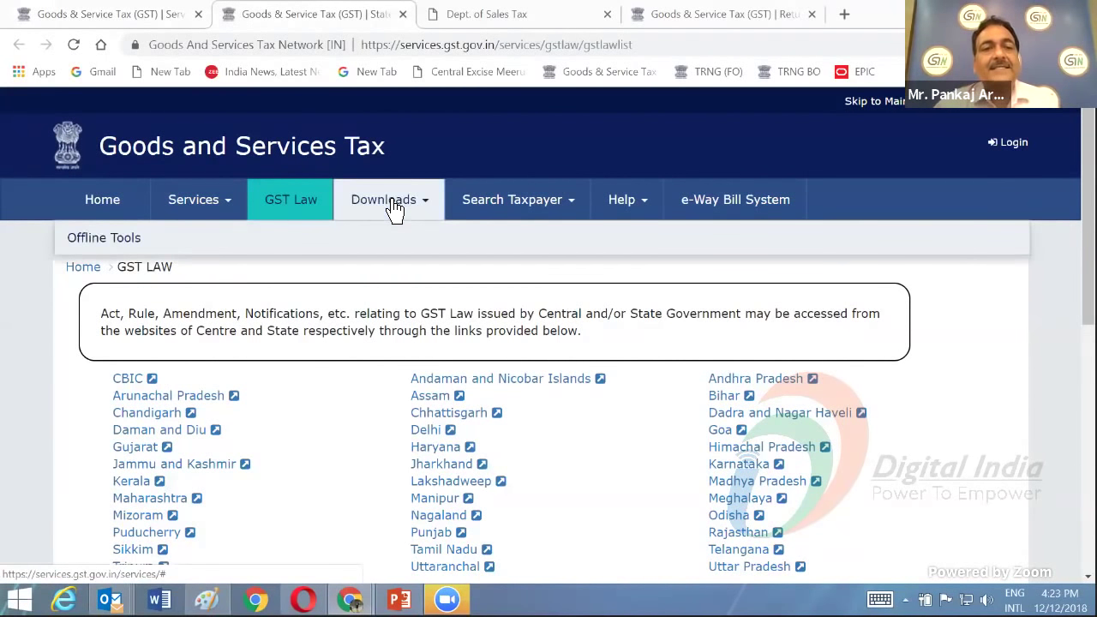
{"action": "mouse_move", "coordinate": [130, 249]}
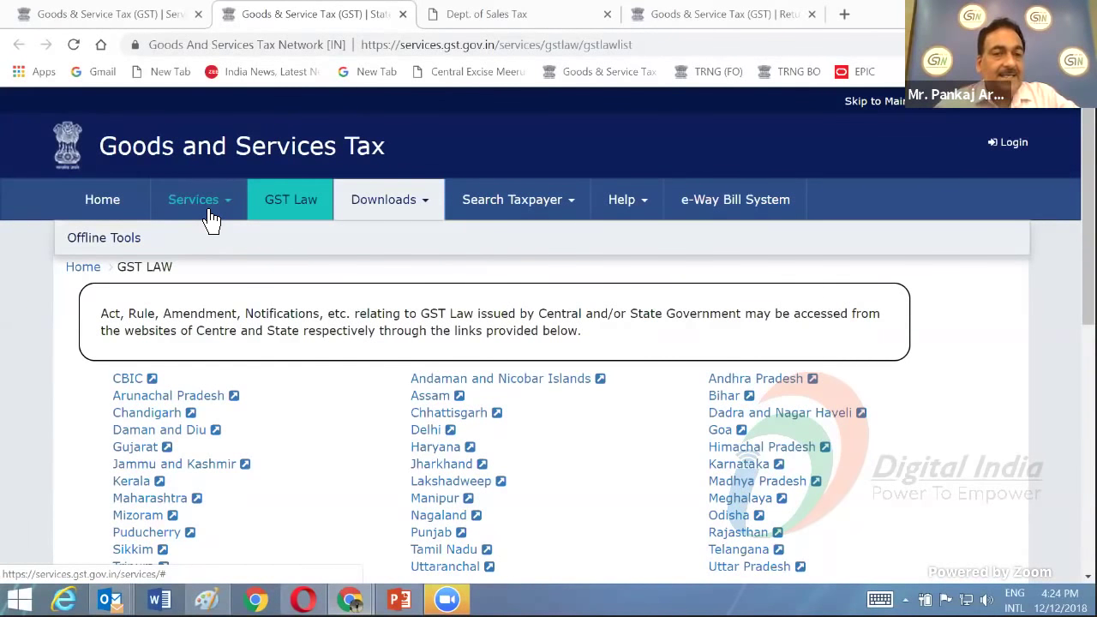
{"action": "left_click", "coordinate": [427, 218]}
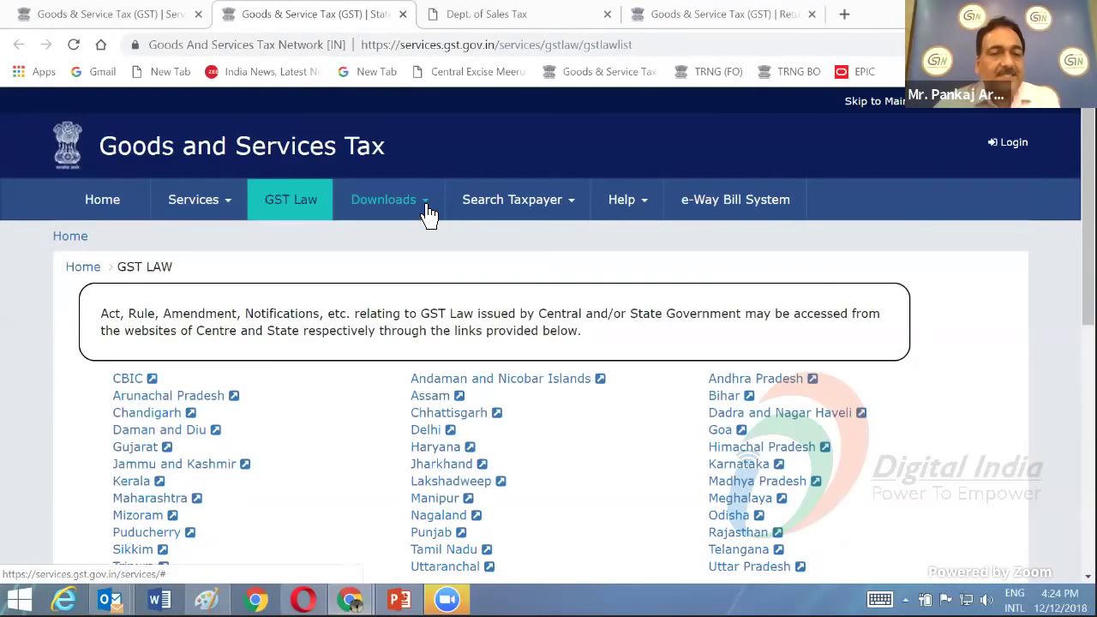
{"action": "left_click", "coordinate": [426, 206]}
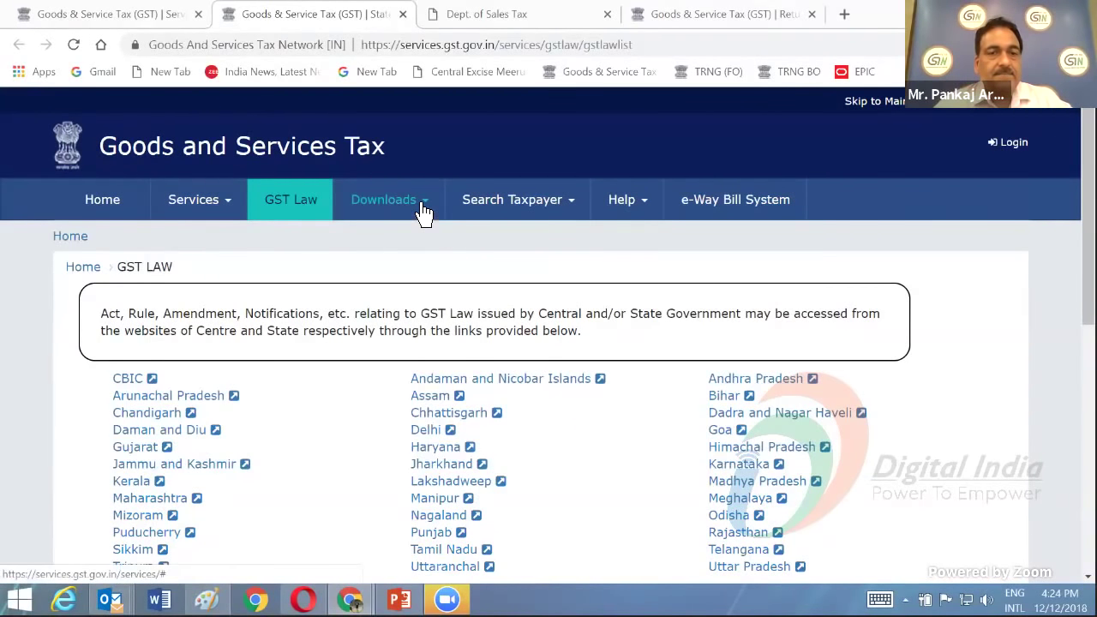
{"action": "left_click", "coordinate": [414, 214]}
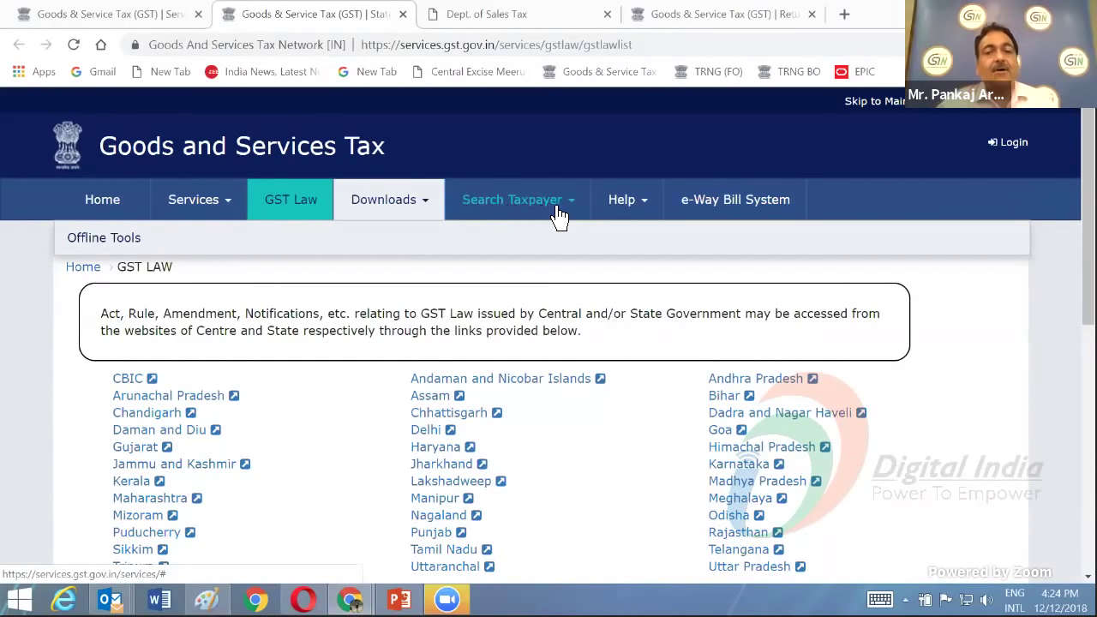
- Toggle the Search Taxpayer options a few times, then open the Search by GSTIN/UIN page
{"action": "mouse_move", "coordinate": [559, 214]}
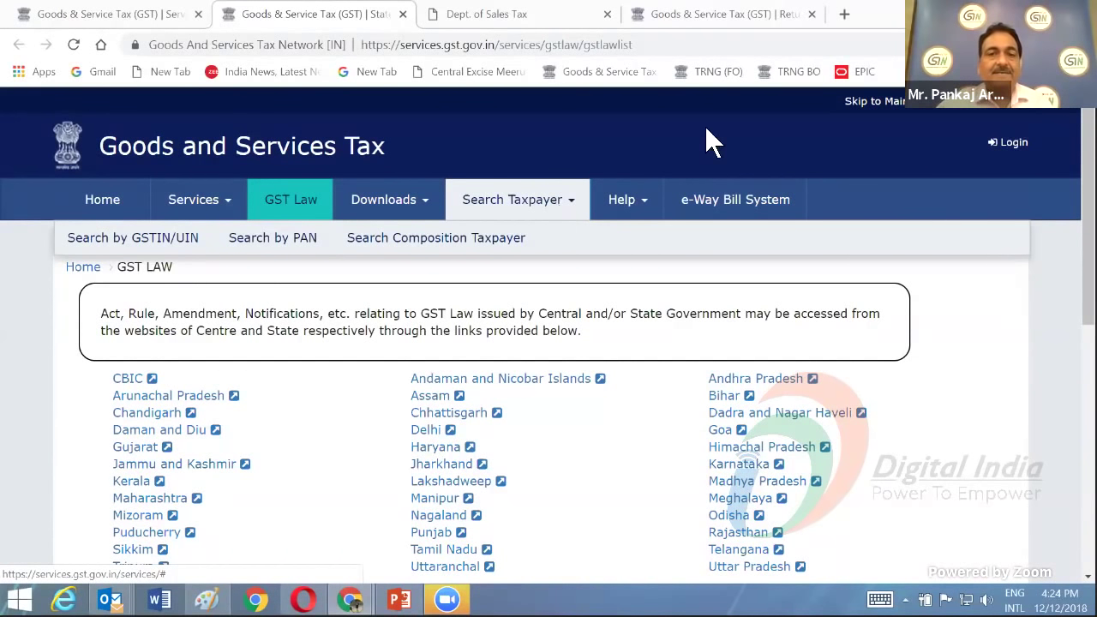
{"action": "left_click", "coordinate": [545, 204]}
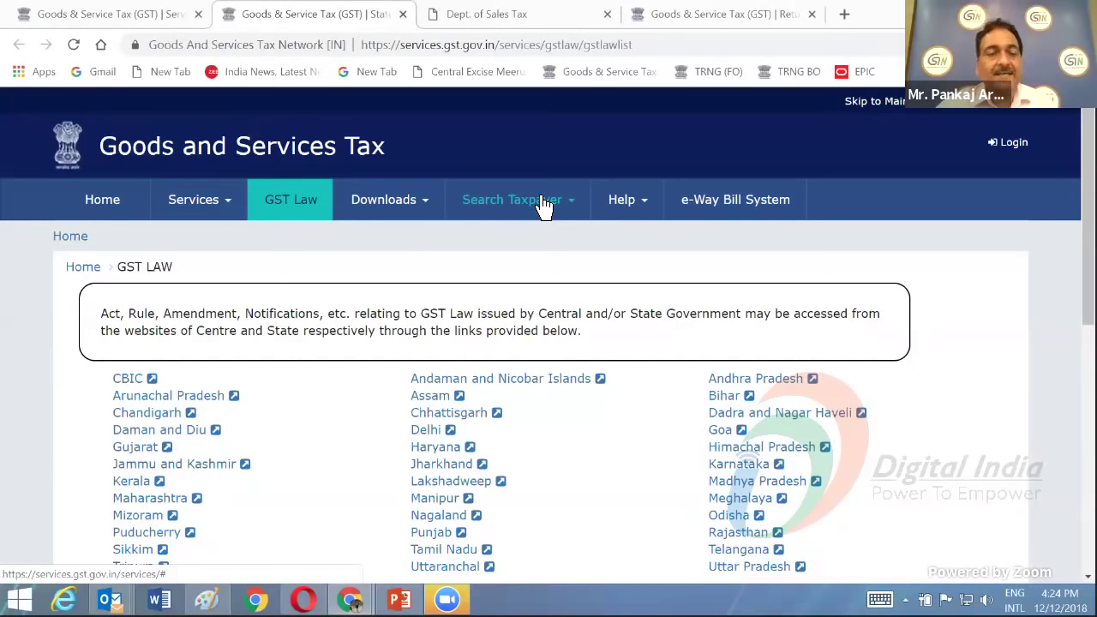
{"action": "left_click", "coordinate": [545, 208]}
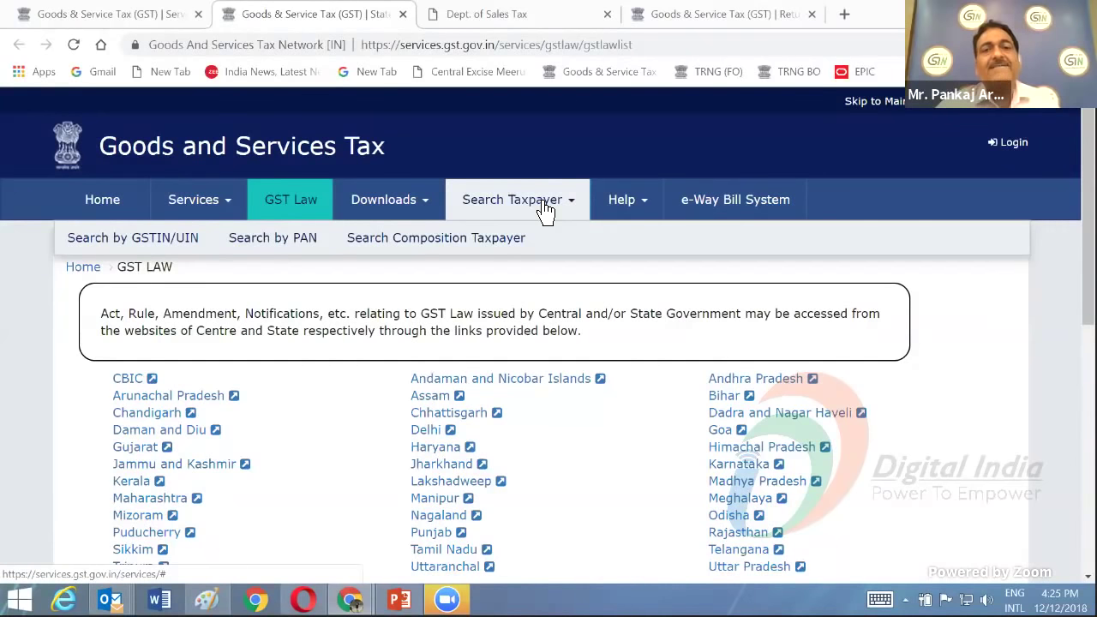
{"action": "left_click", "coordinate": [546, 210]}
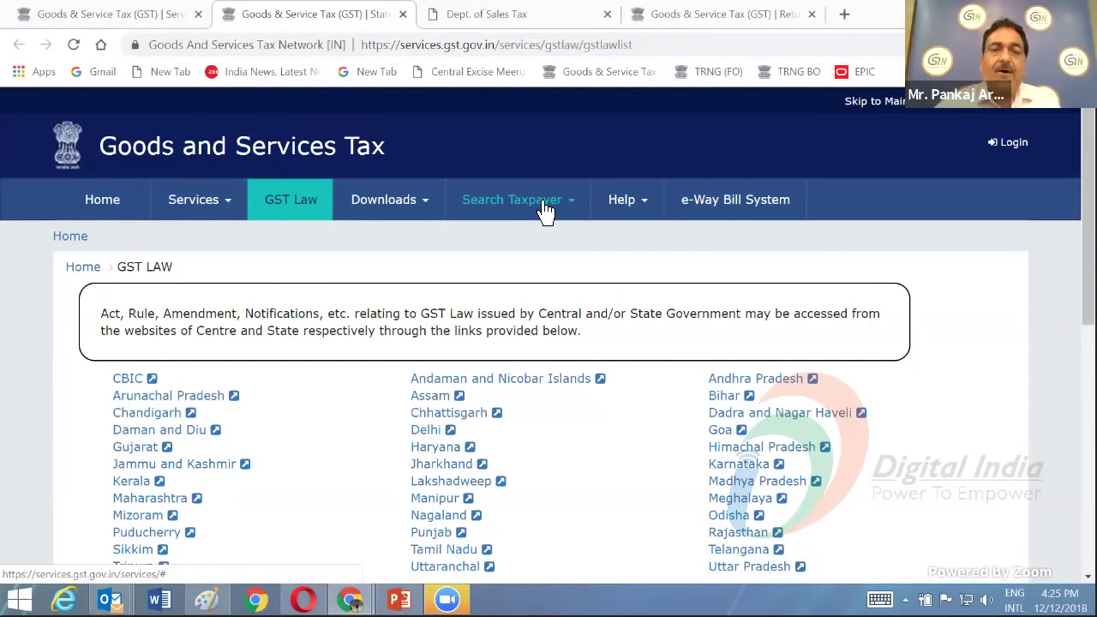
{"action": "left_click", "coordinate": [546, 210]}
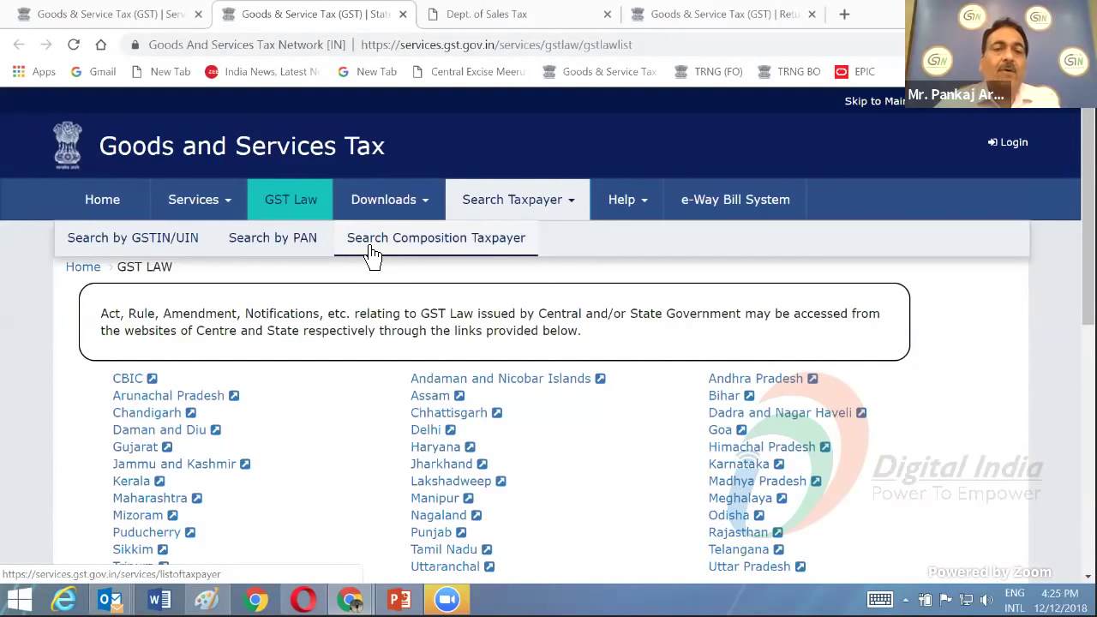
{"action": "left_click", "coordinate": [190, 254]}
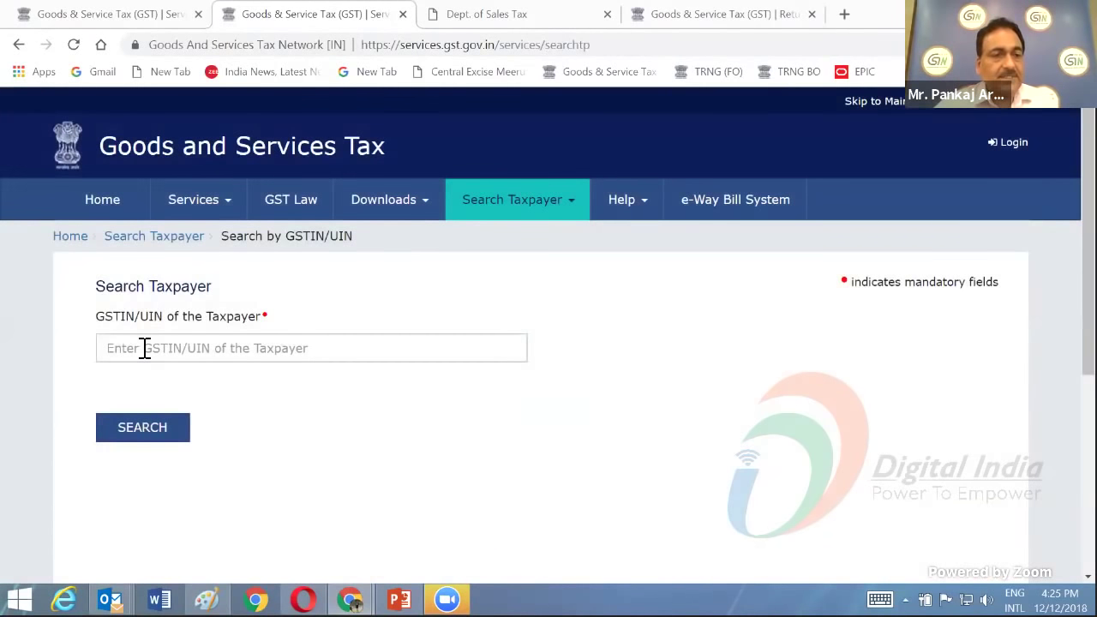
- Enter the taxpayer's GSTIN, correcting the typos, fill in the captcha characters and search
{"action": "left_click", "coordinate": [144, 348]}
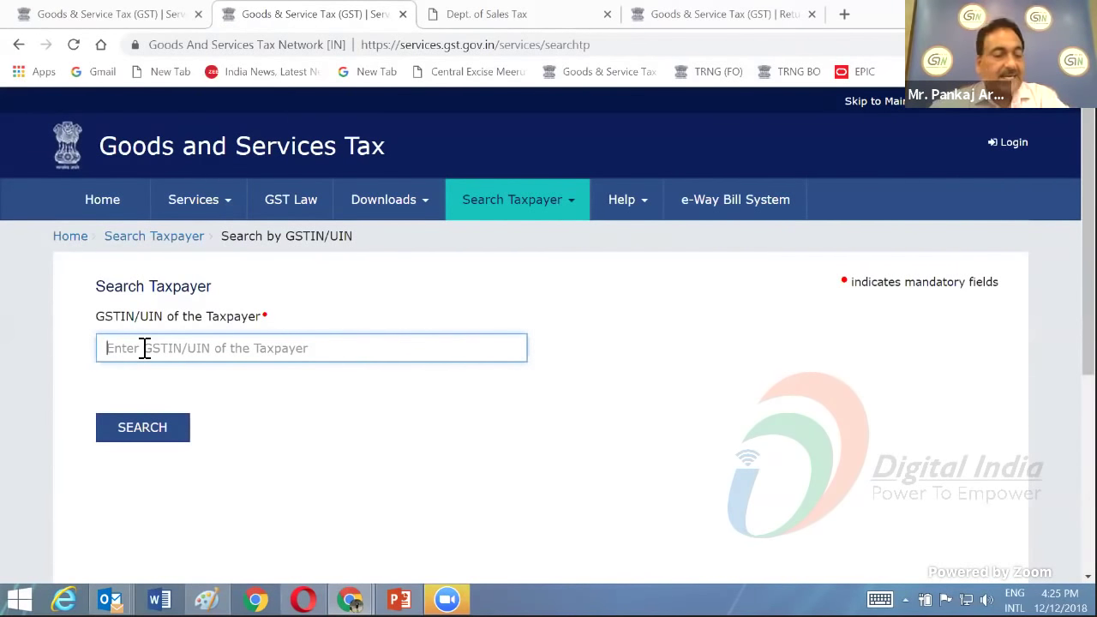
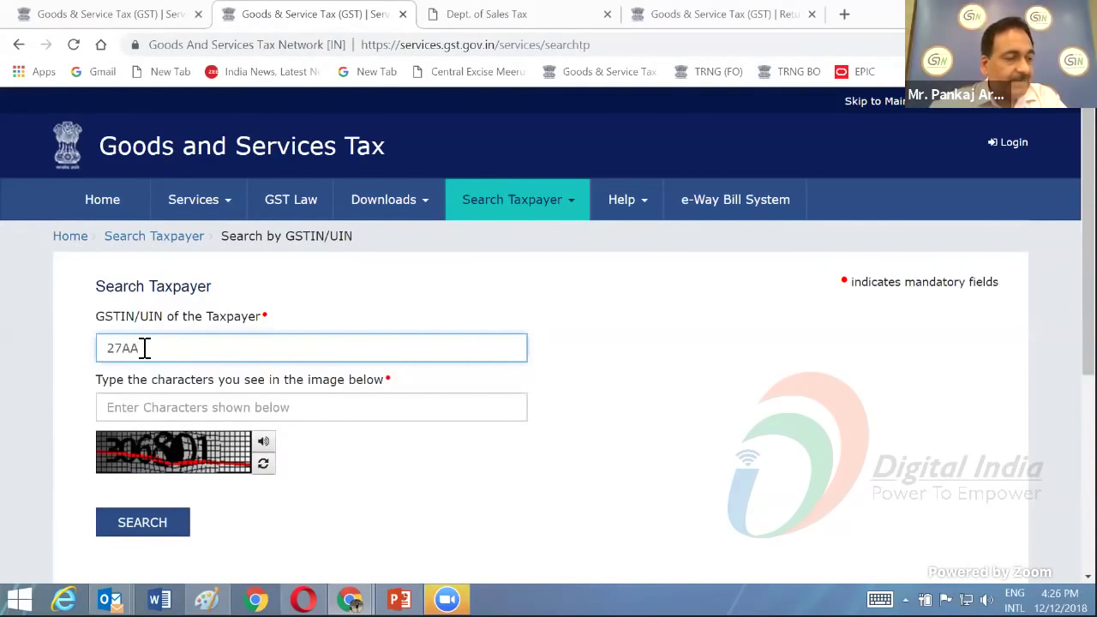
{"action": "key", "text": "BackSpace"}
{"action": "key", "text": "BackSpace"}
{"action": "key", "text": "BackSpace"}
{"action": "key", "text": "BackSpace"}
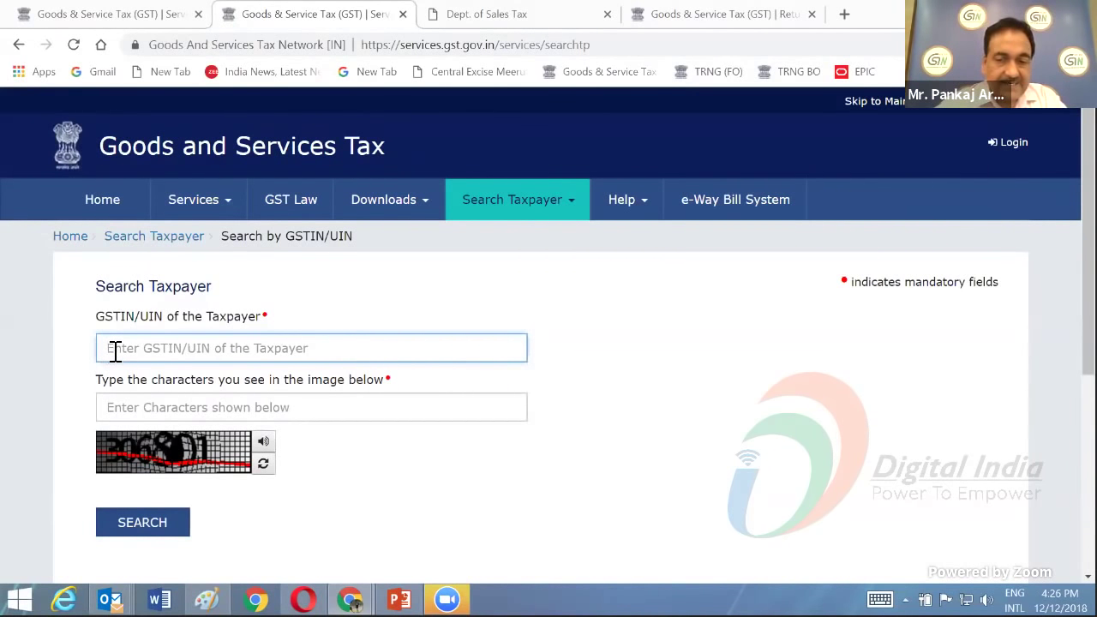
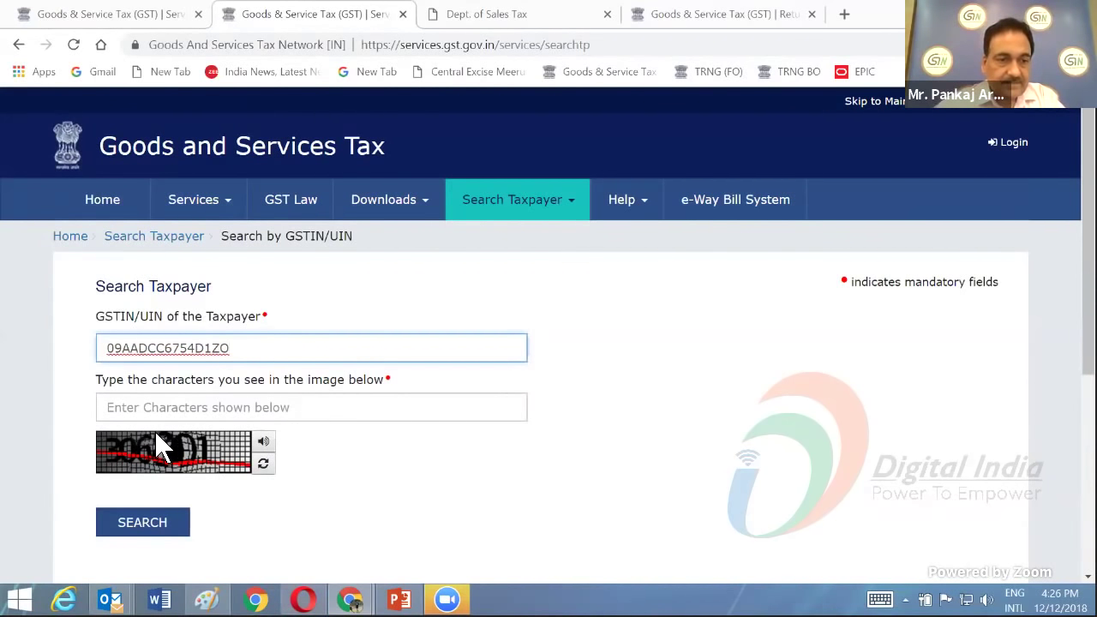
{"action": "left_click", "coordinate": [149, 410]}
{"action": "type", "text": "30"}
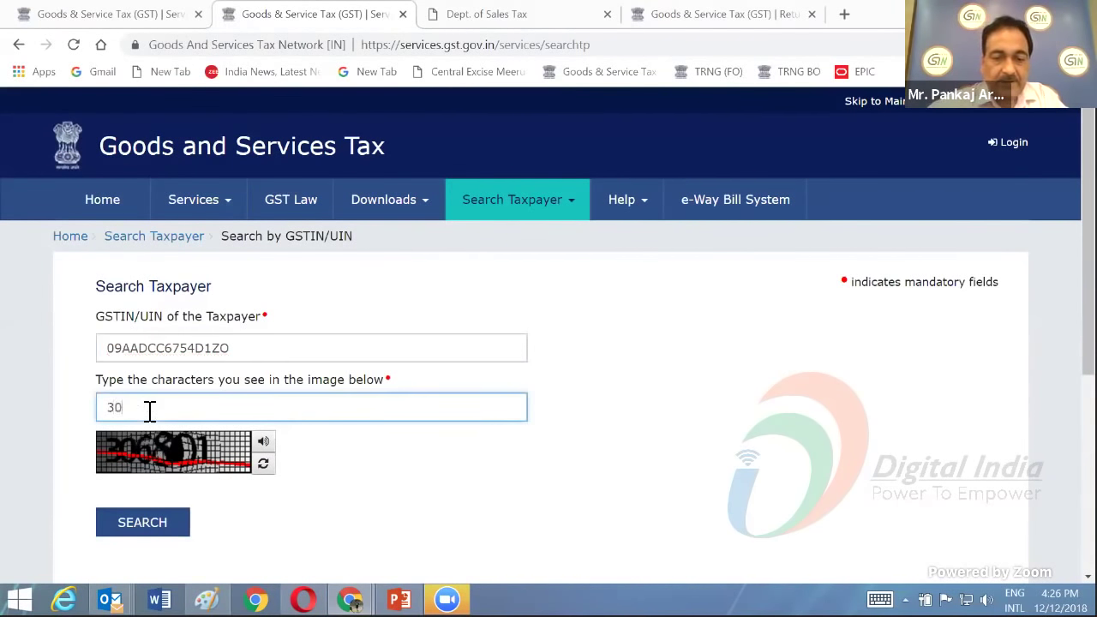
{"action": "type", "text": "6801"}
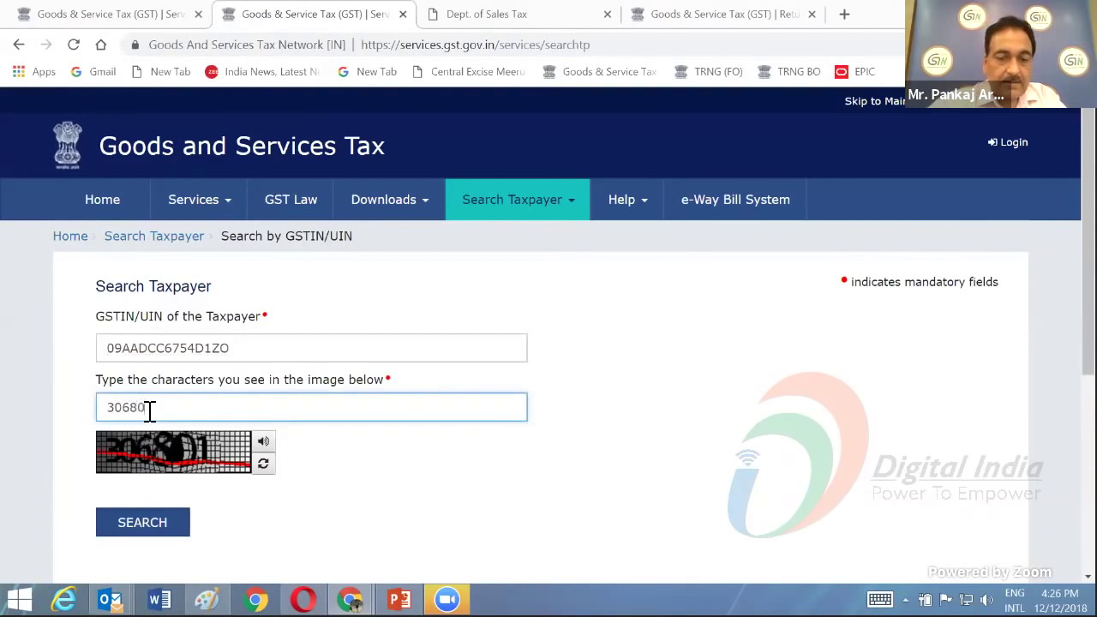
{"action": "left_click", "coordinate": [149, 528]}
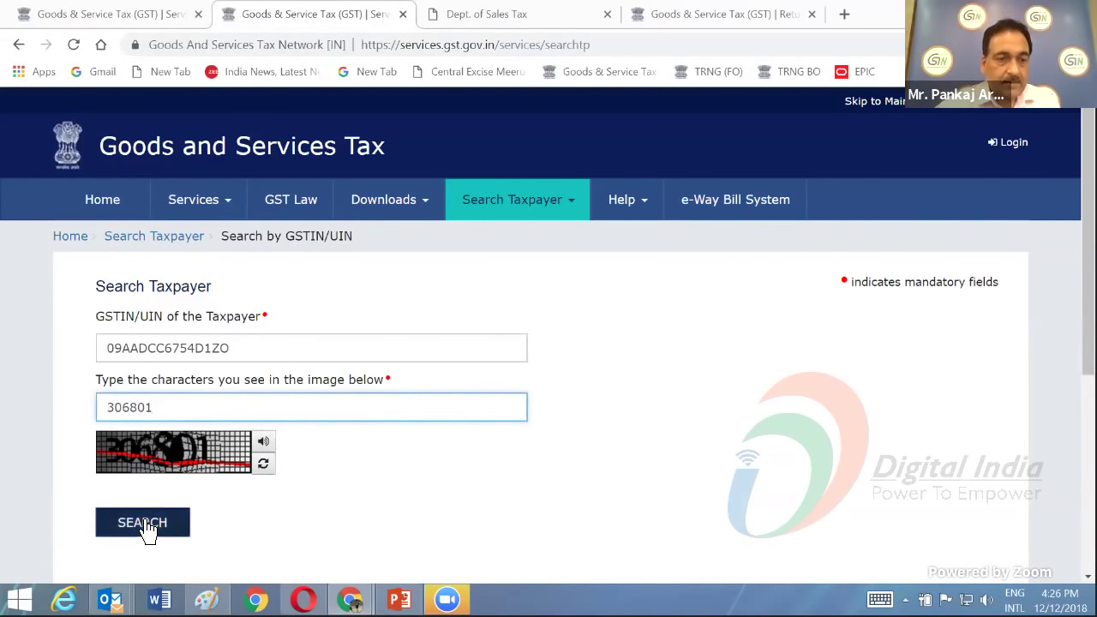
- Scroll through the taxpayer's details and GSTR1/GSTR3B filing table, then back to the top
{"action": "scroll", "coordinate": [433, 497], "scroll_direction": "down", "scroll_amount": 2}
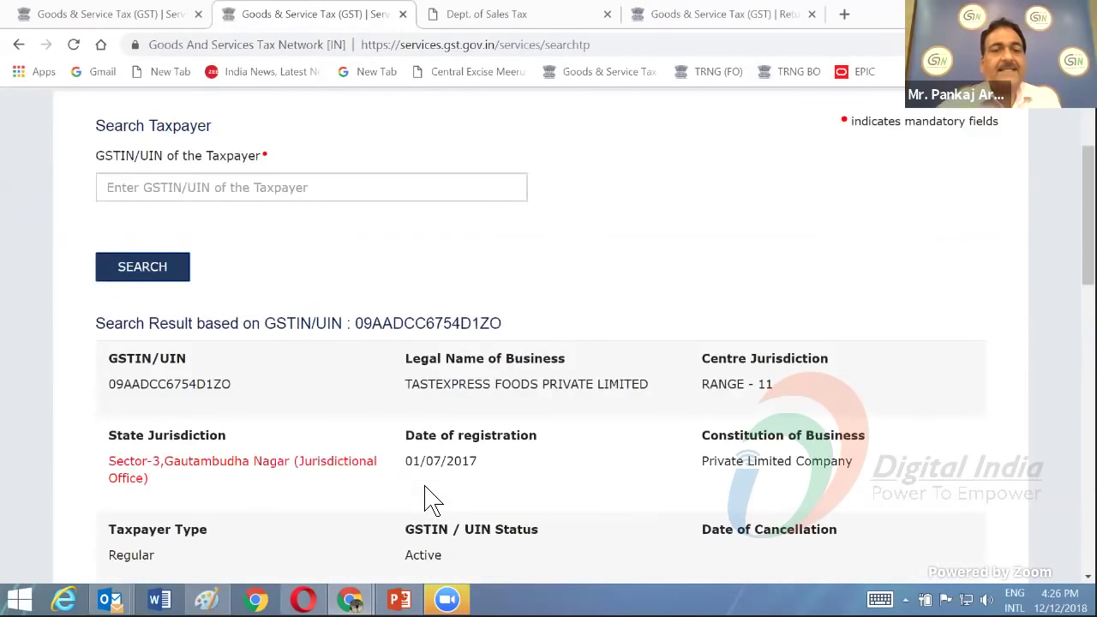
{"action": "scroll", "coordinate": [425, 489], "scroll_direction": "down", "scroll_amount": 2}
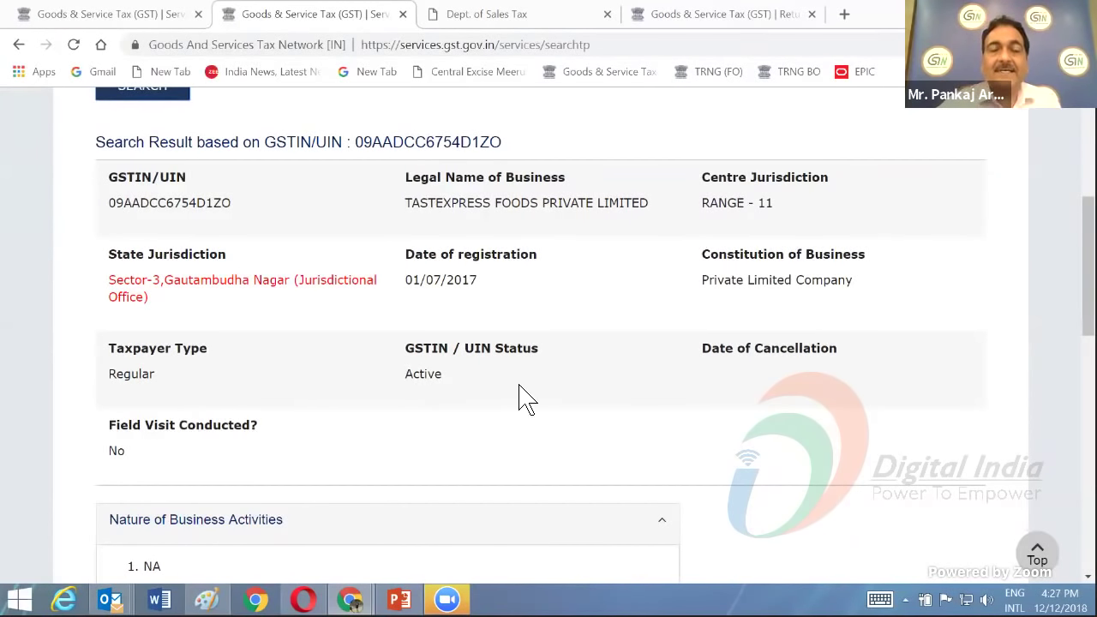
{"action": "scroll", "coordinate": [525, 399], "scroll_direction": "down", "scroll_amount": 1}
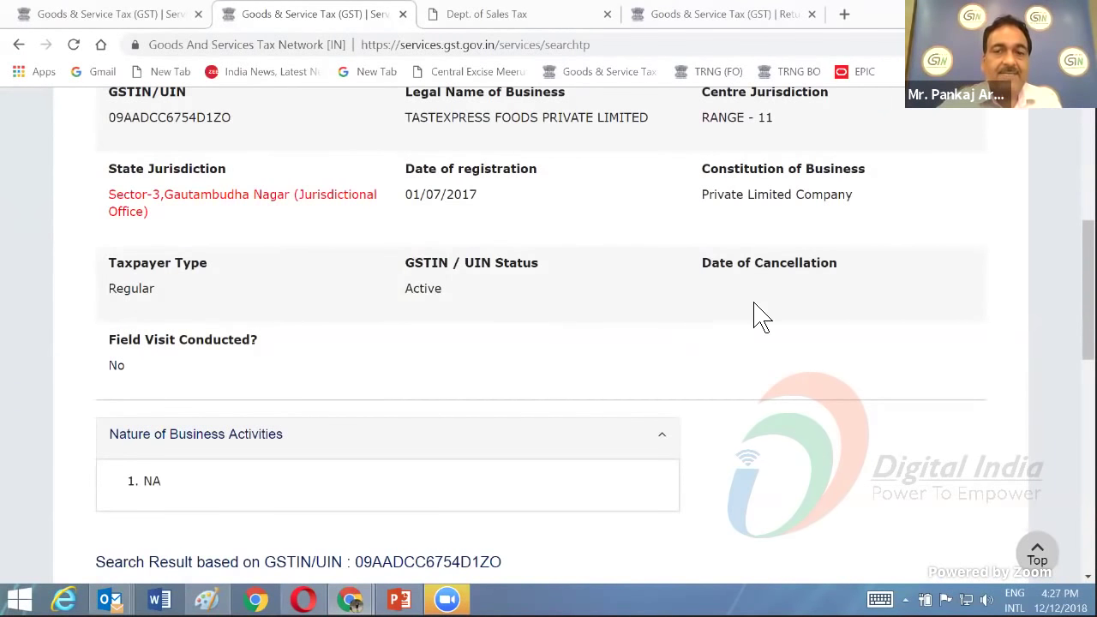
{"action": "scroll", "coordinate": [760, 322], "scroll_direction": "down", "scroll_amount": 5}
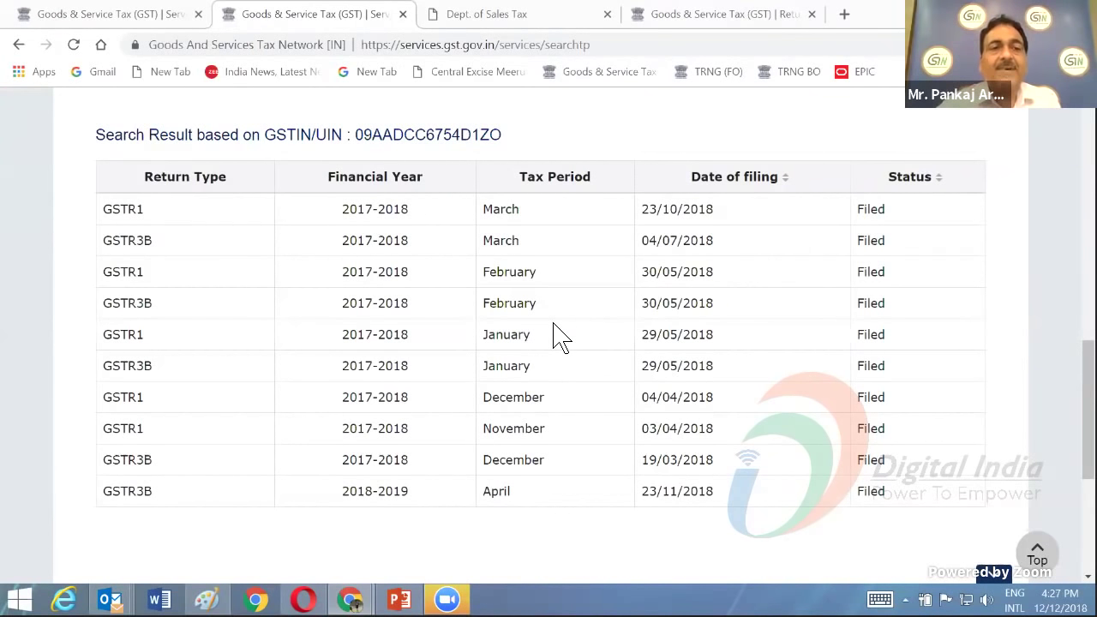
{"action": "scroll", "coordinate": [538, 343], "scroll_direction": "up", "scroll_amount": 4}
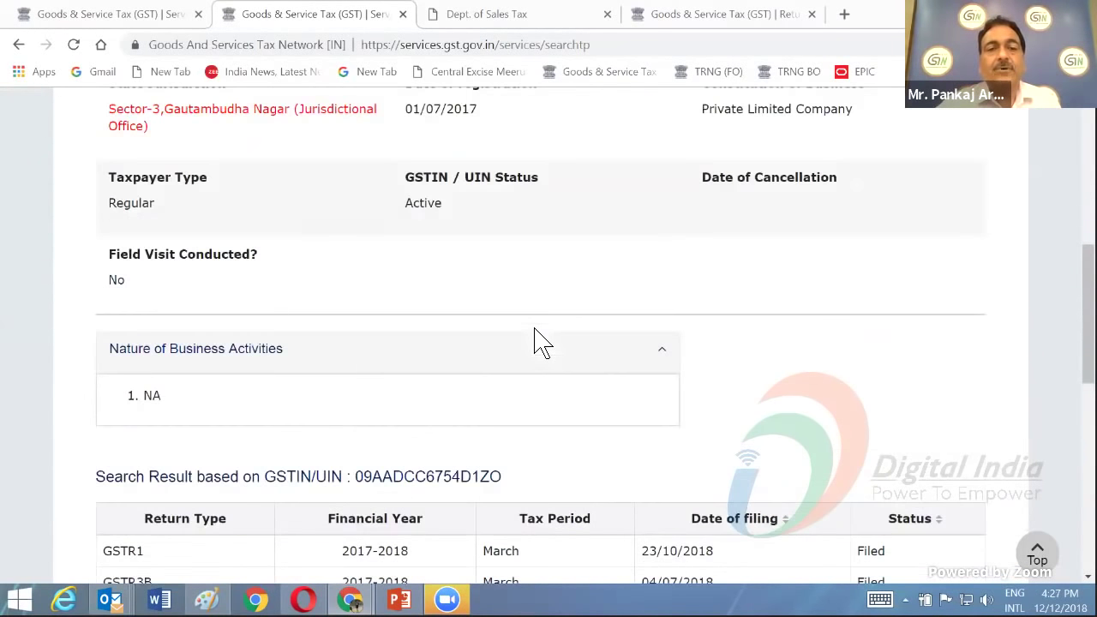
{"action": "scroll", "coordinate": [543, 350], "scroll_direction": "down", "scroll_amount": 5}
{"action": "scroll", "coordinate": [540, 347], "scroll_direction": "down", "scroll_amount": 2}
{"action": "scroll", "coordinate": [540, 350], "scroll_direction": "up", "scroll_amount": 2}
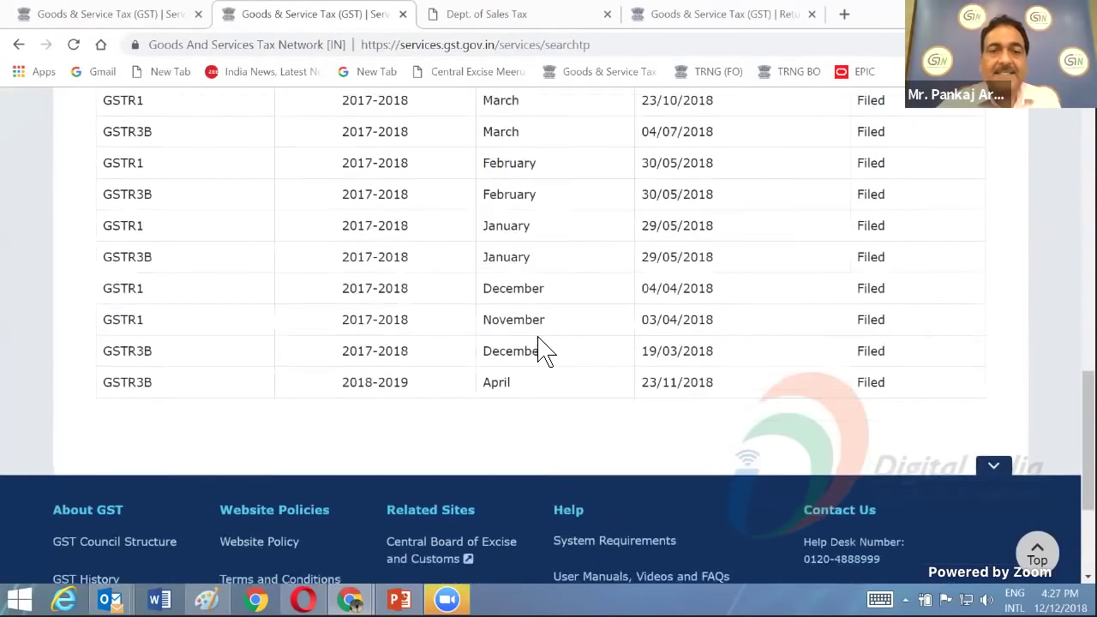
{"action": "scroll", "coordinate": [545, 352], "scroll_direction": "up", "scroll_amount": 1}
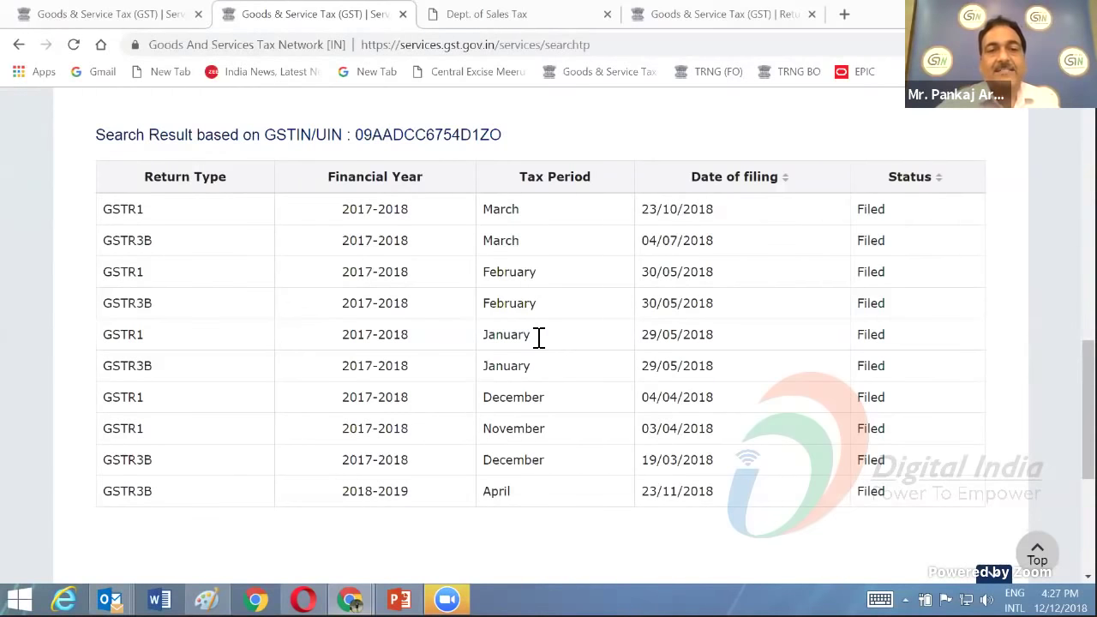
{"action": "scroll", "coordinate": [538, 338], "scroll_direction": "up", "scroll_amount": 5}
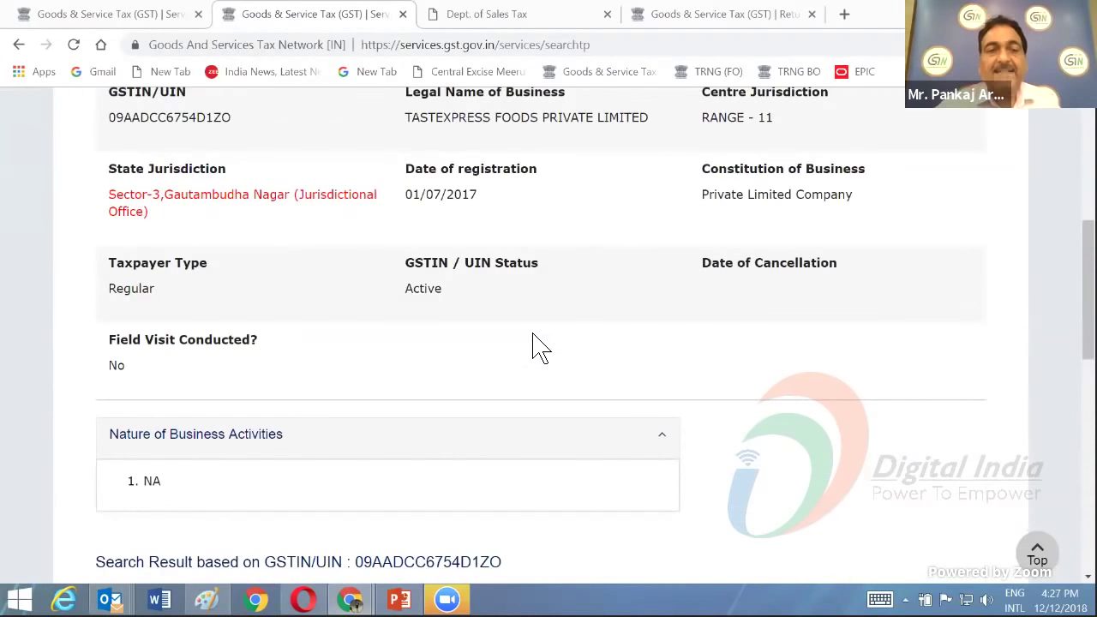
{"action": "scroll", "coordinate": [538, 338], "scroll_direction": "up", "scroll_amount": 5}
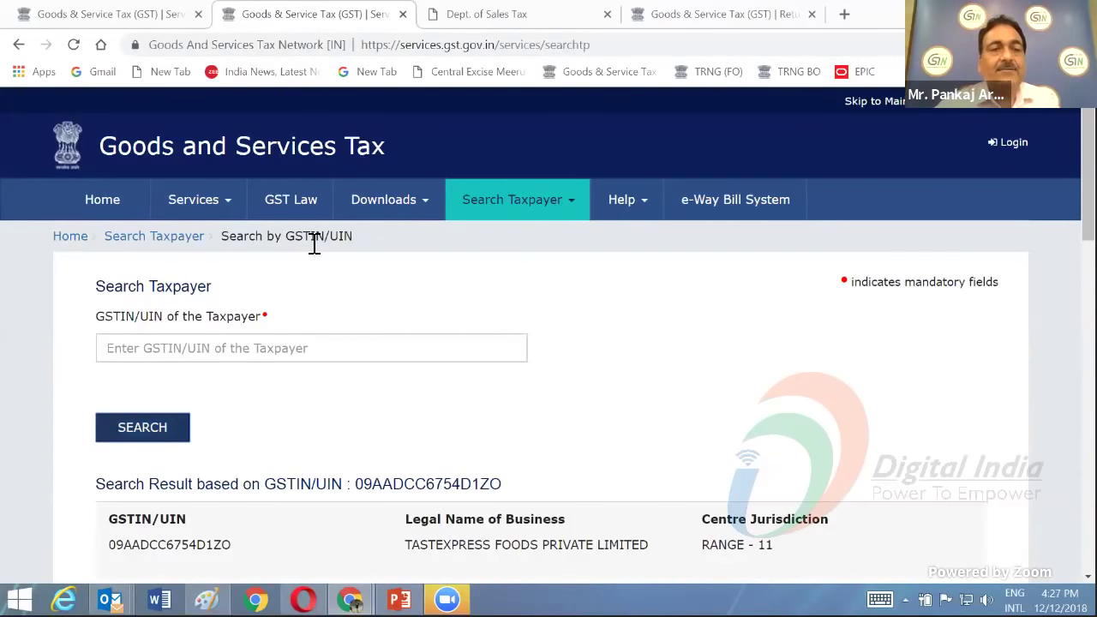
- Search Taxpayer by PAN, entering the taxpayer's PAN and the captcha characters
{"action": "mouse_move", "coordinate": [498, 213]}
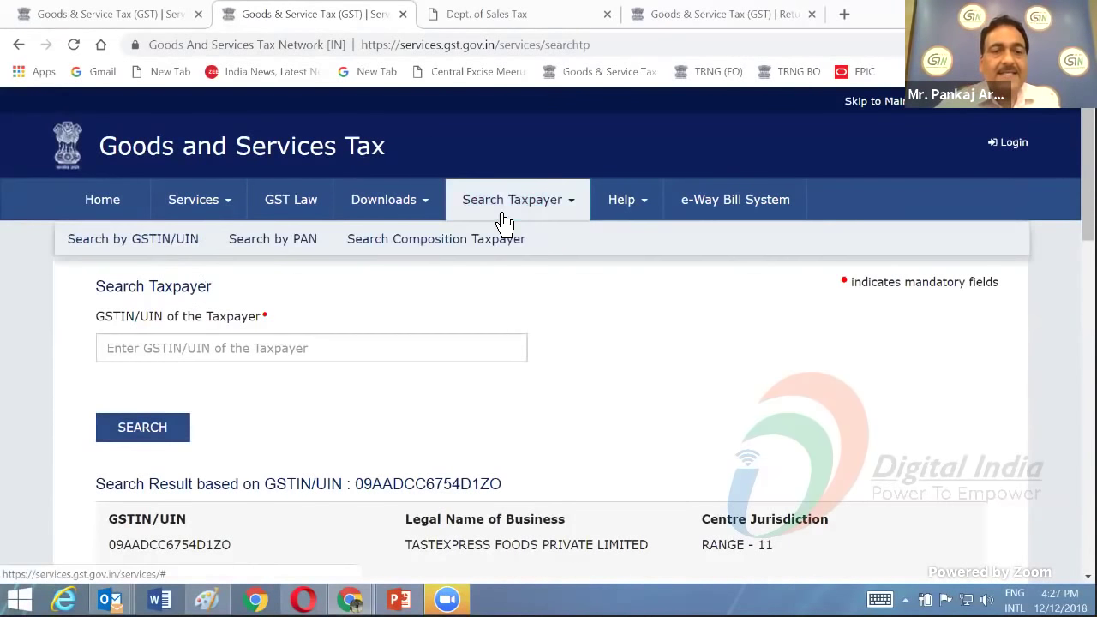
{"action": "left_click", "coordinate": [278, 243]}
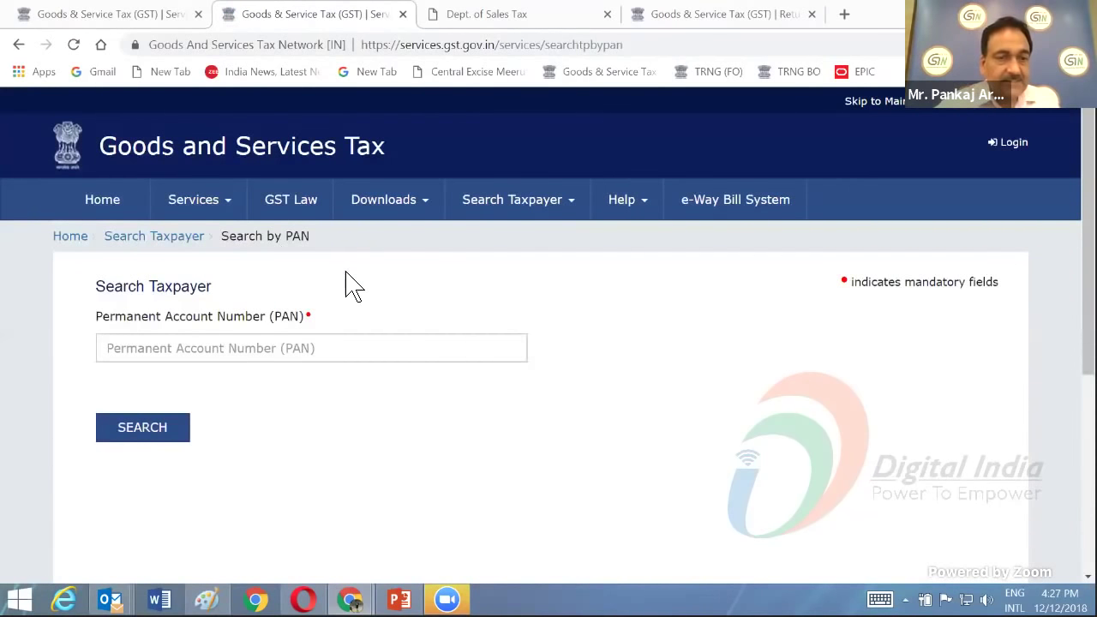
{"action": "left_click", "coordinate": [158, 350]}
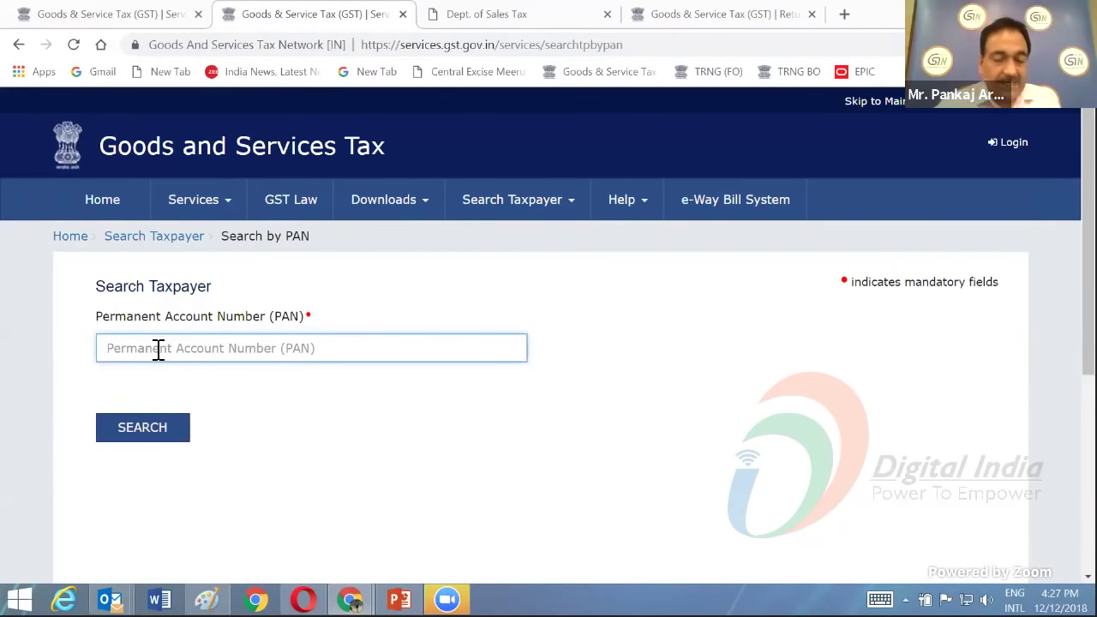
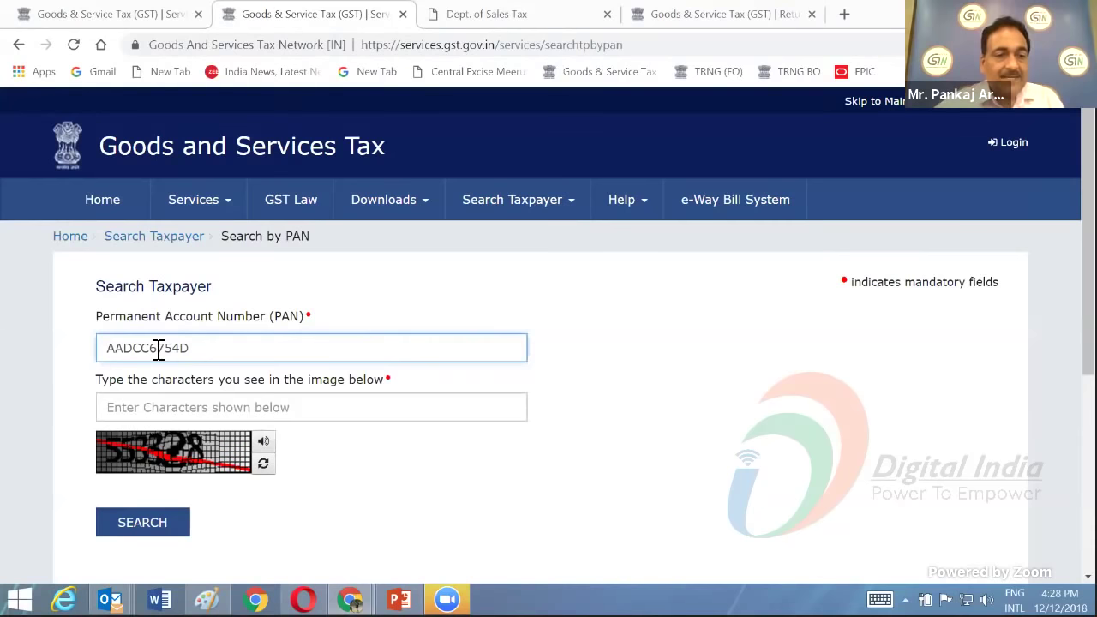
{"action": "left_click", "coordinate": [154, 420]}
{"action": "type", "text": "5"}
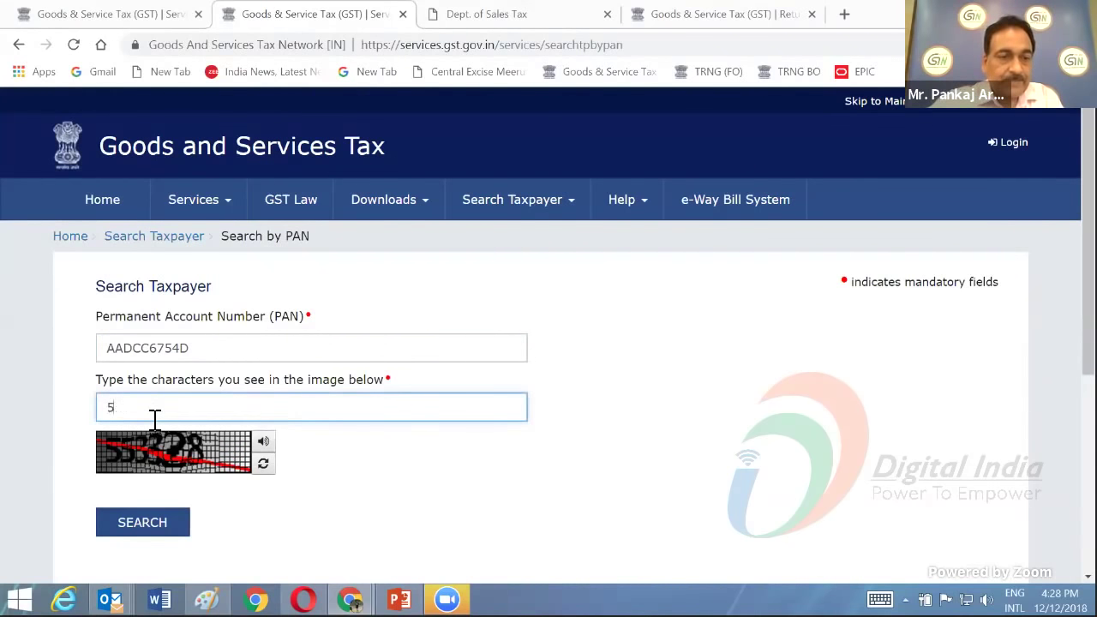
{"action": "type", "text": "5332"}
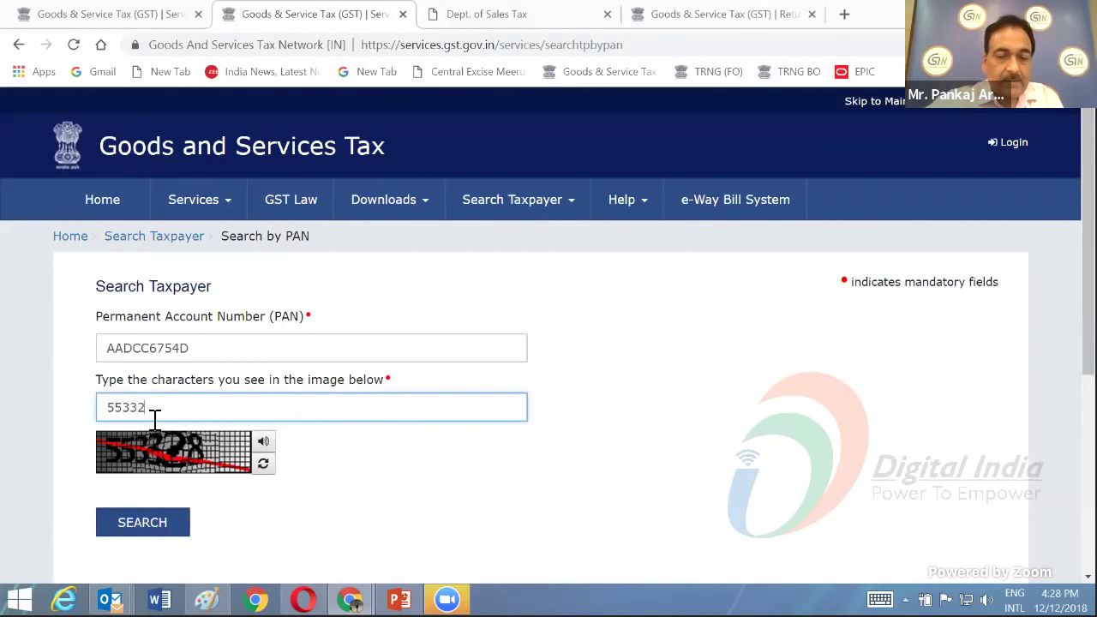
{"action": "type", "text": "8"}
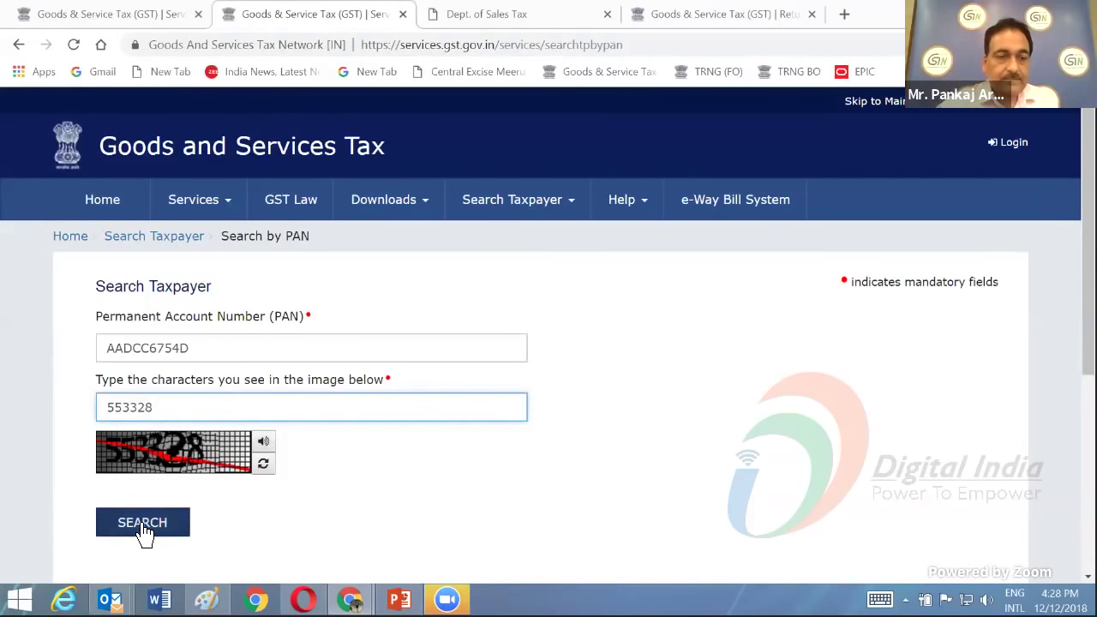
{"action": "left_click", "coordinate": [142, 523]}
{"action": "scroll", "coordinate": [629, 465], "scroll_direction": "down", "scroll_amount": 2}
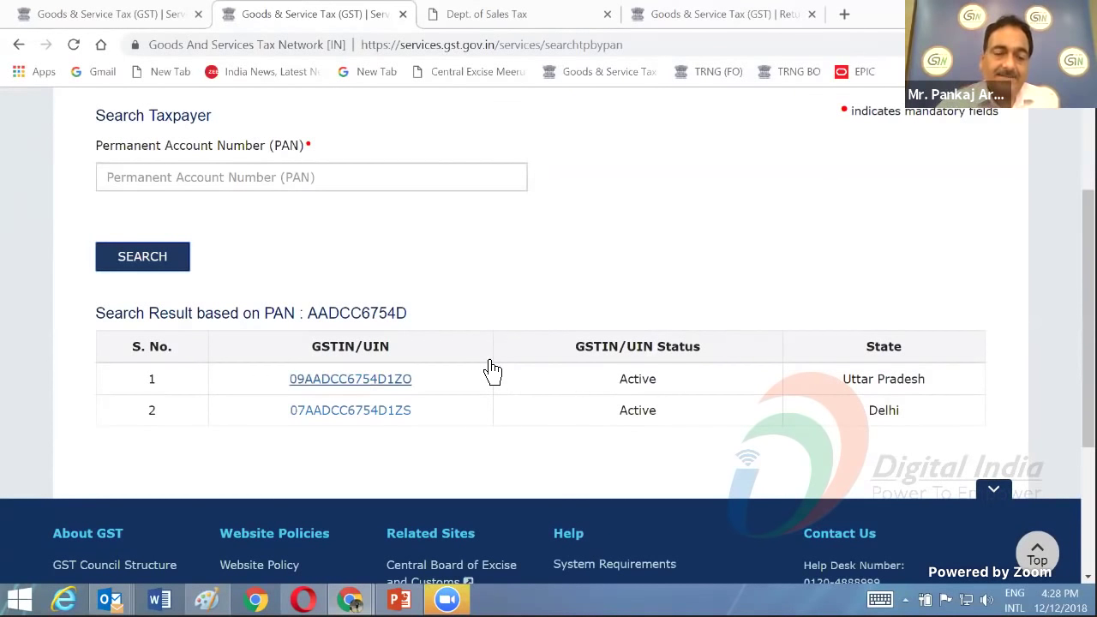
- Open the Uttar Pradesh GSTIN from the PAN results in Search by GSTIN/UIN
{"action": "left_click", "coordinate": [366, 391]}
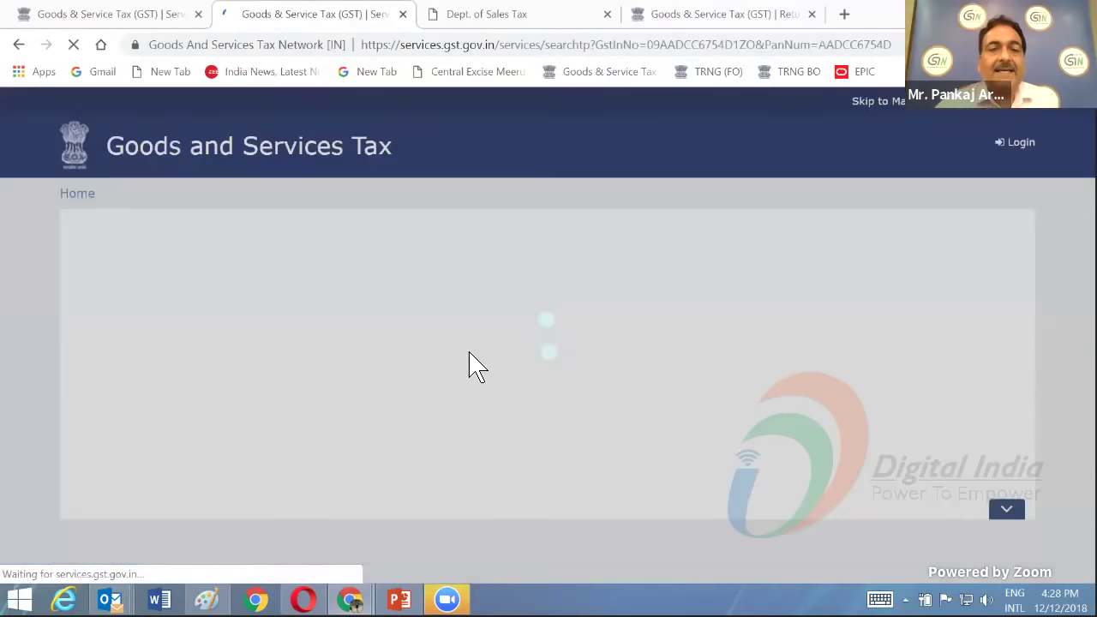
{"action": "scroll", "coordinate": [463, 367], "scroll_direction": "down", "scroll_amount": 3}
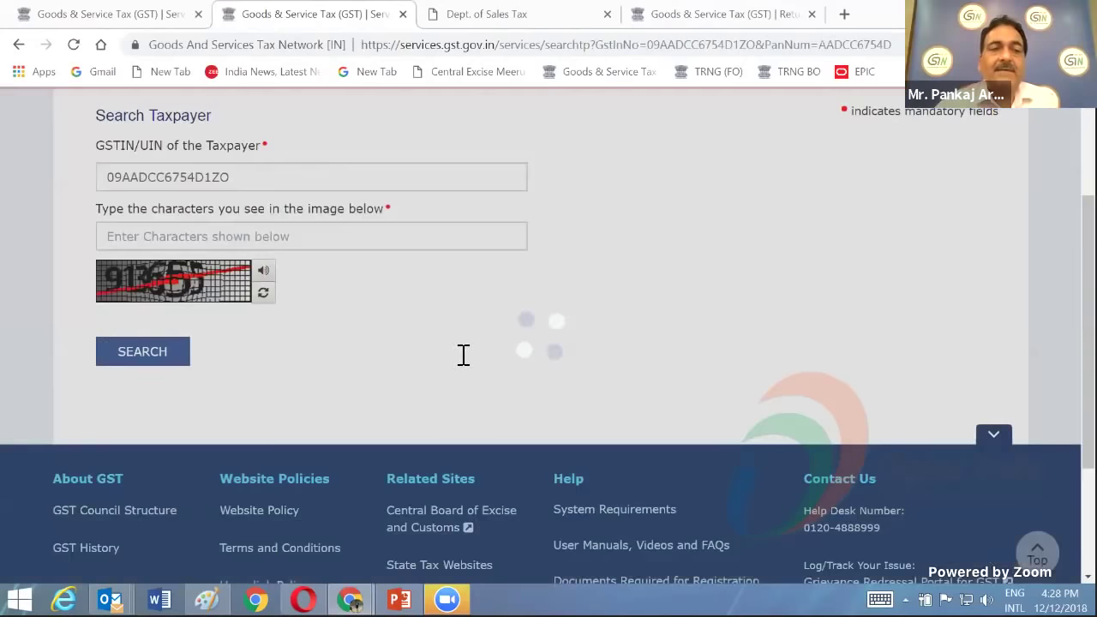
{"action": "scroll", "coordinate": [463, 366], "scroll_direction": "up", "scroll_amount": 3}
{"action": "scroll", "coordinate": [462, 367], "scroll_direction": "down", "scroll_amount": 3}
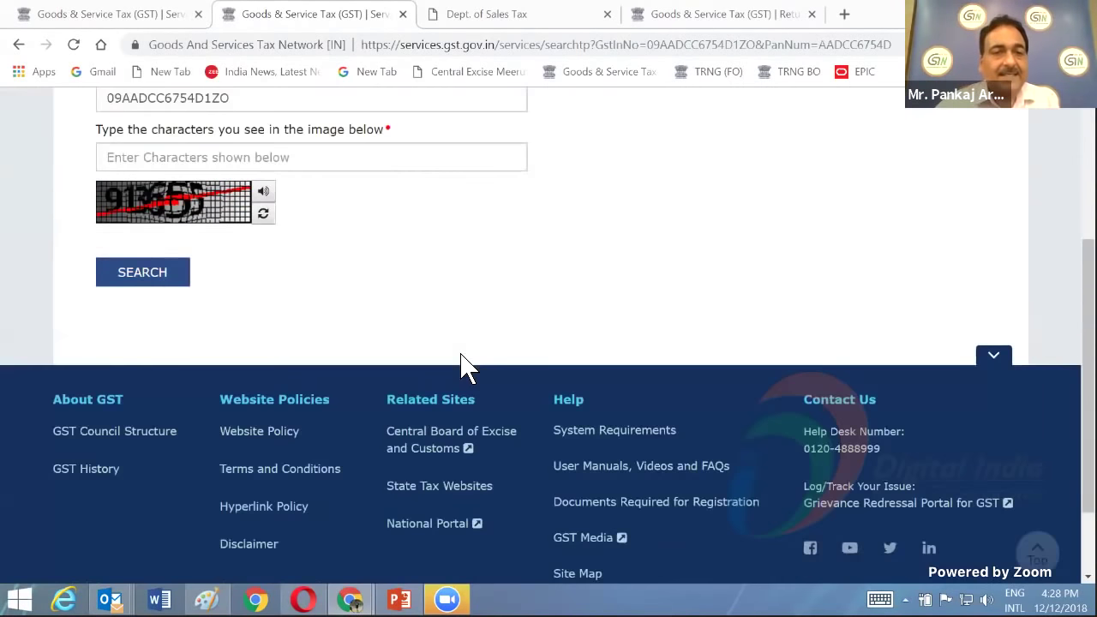
{"action": "scroll", "coordinate": [462, 351], "scroll_direction": "up", "scroll_amount": 3}
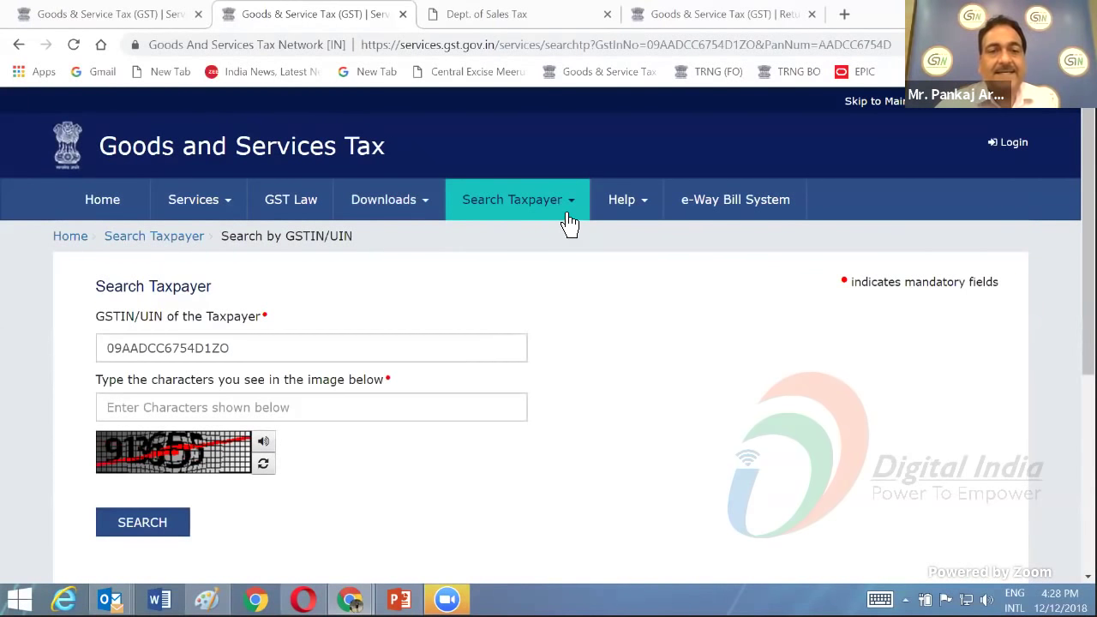
- Open Search Composition Taxpayer and choose Opted In taxpayers
{"action": "mouse_move", "coordinate": [563, 210]}
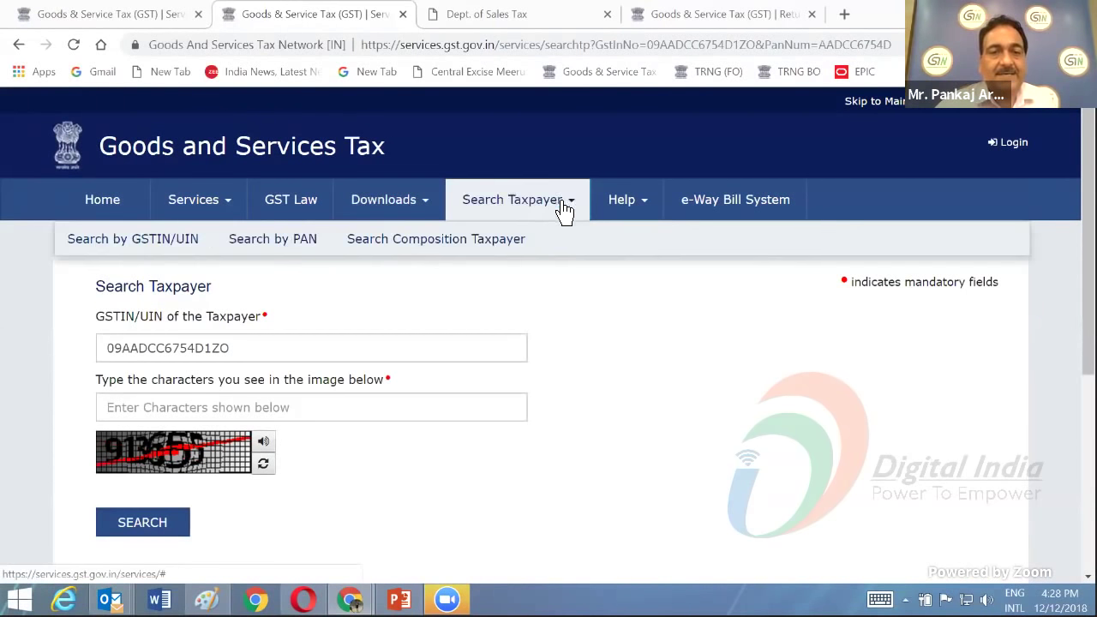
{"action": "left_click", "coordinate": [437, 246]}
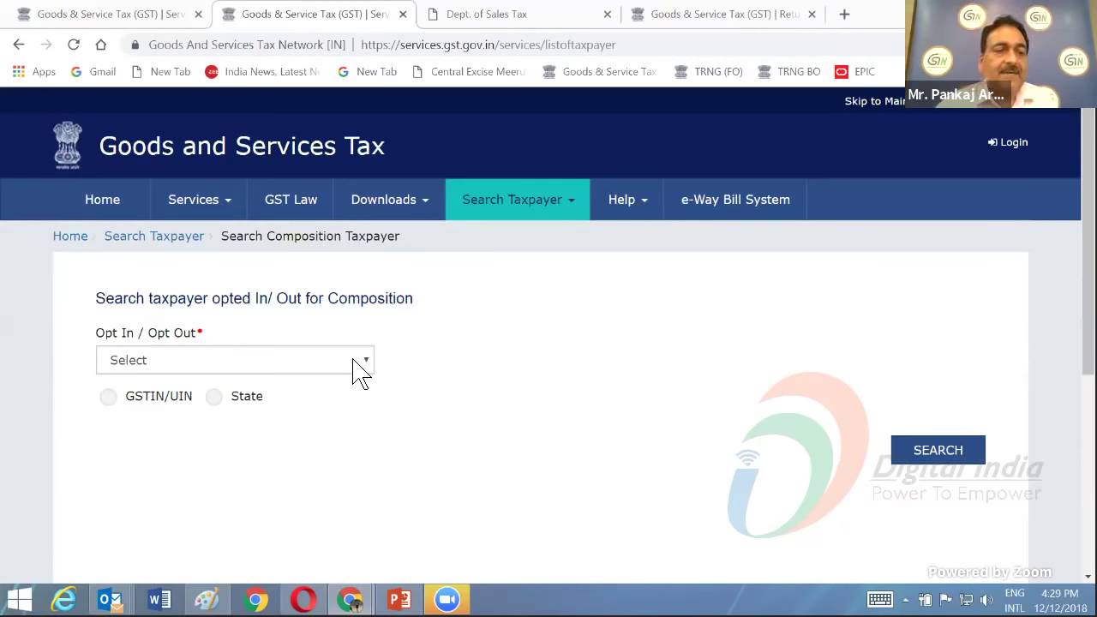
{"action": "left_click", "coordinate": [359, 371]}
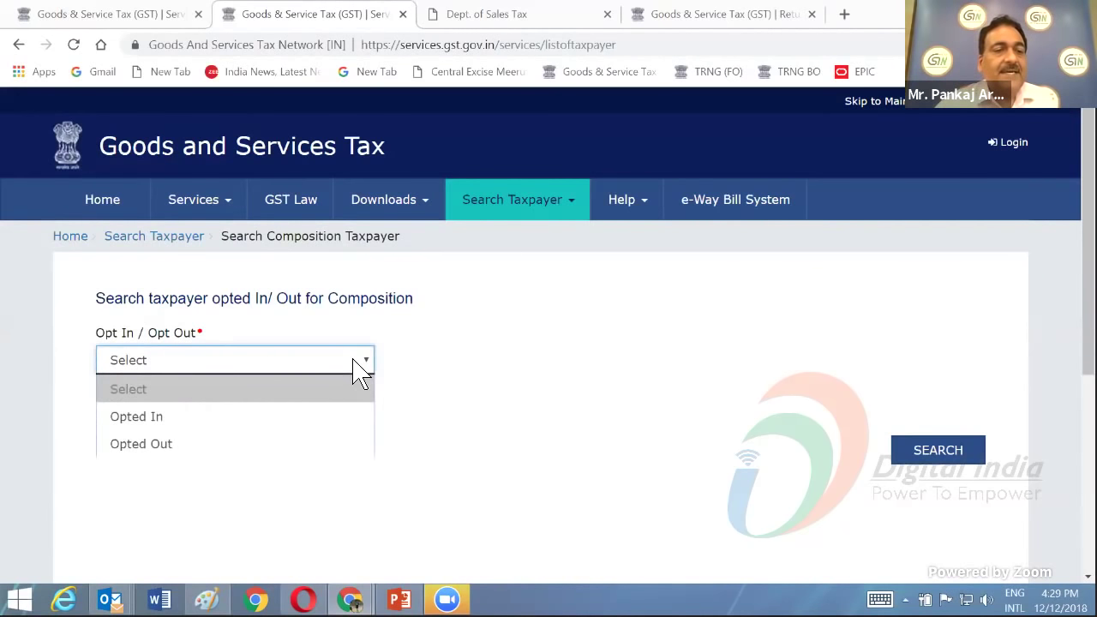
{"action": "left_click", "coordinate": [251, 431]}
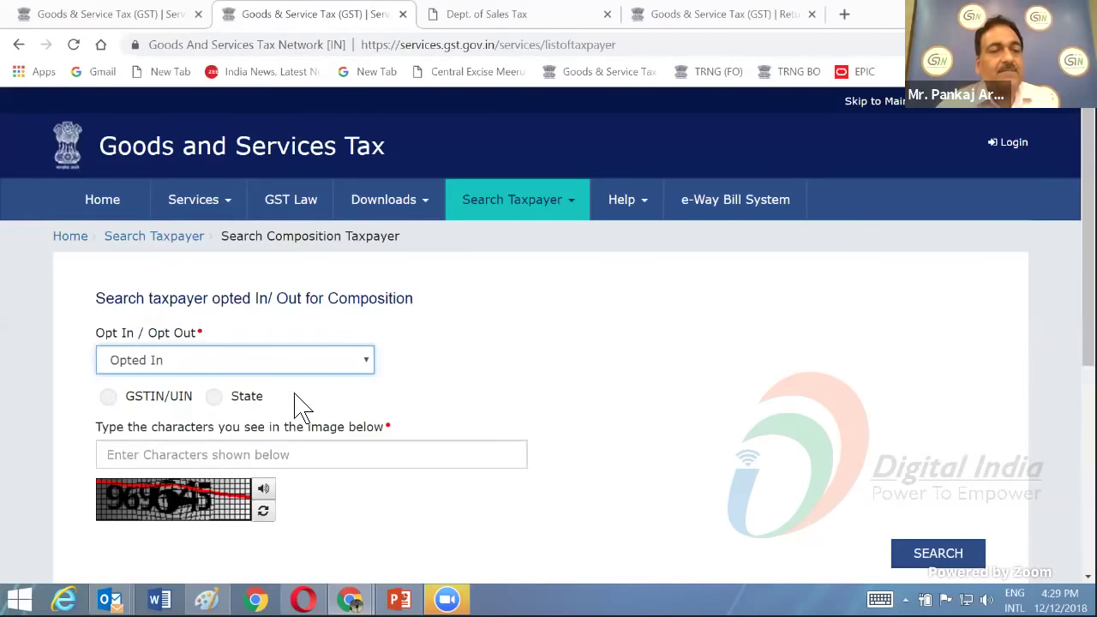
- Switch the search from GSTIN/UIN to State and pick Goa for 2018-2019
{"action": "left_click", "coordinate": [126, 403]}
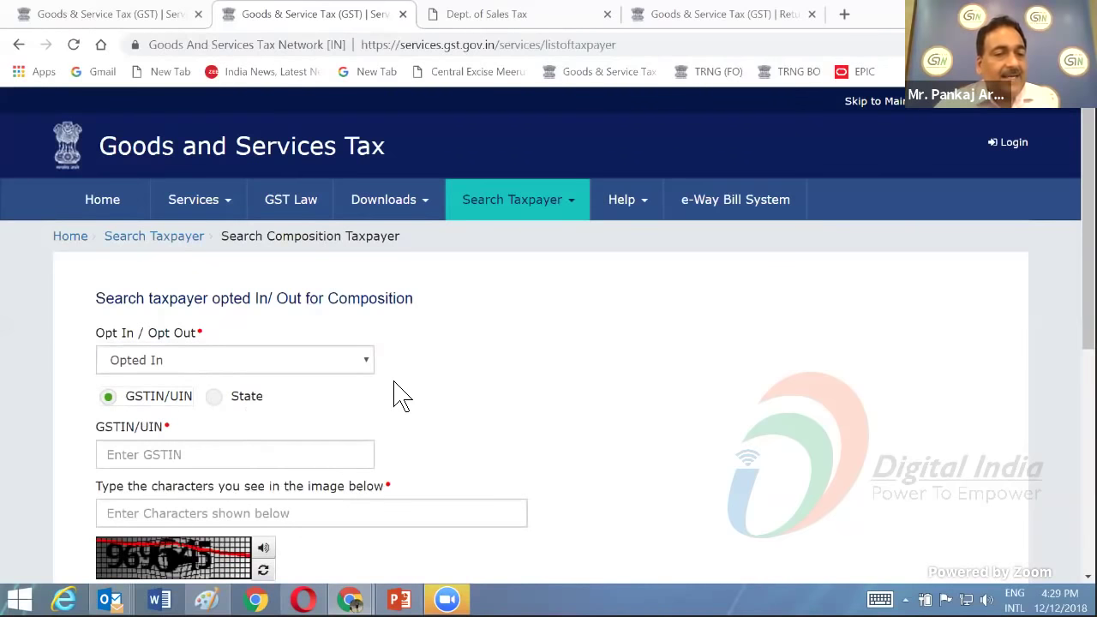
{"action": "scroll", "coordinate": [399, 396], "scroll_direction": "down", "scroll_amount": 2}
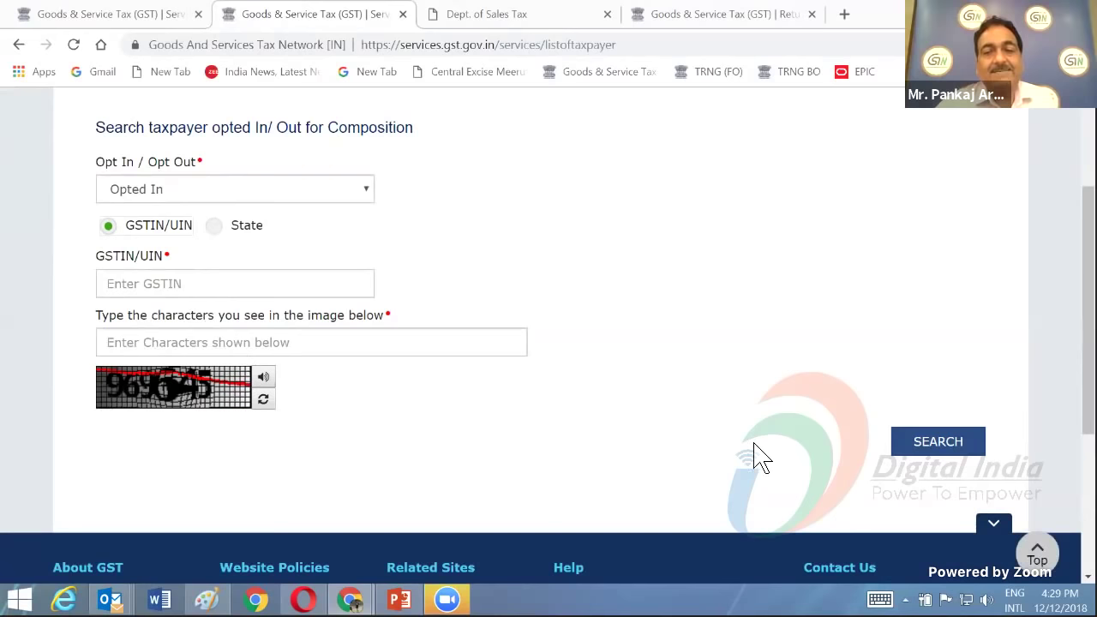
{"action": "scroll", "coordinate": [746, 467], "scroll_direction": "up", "scroll_amount": 1}
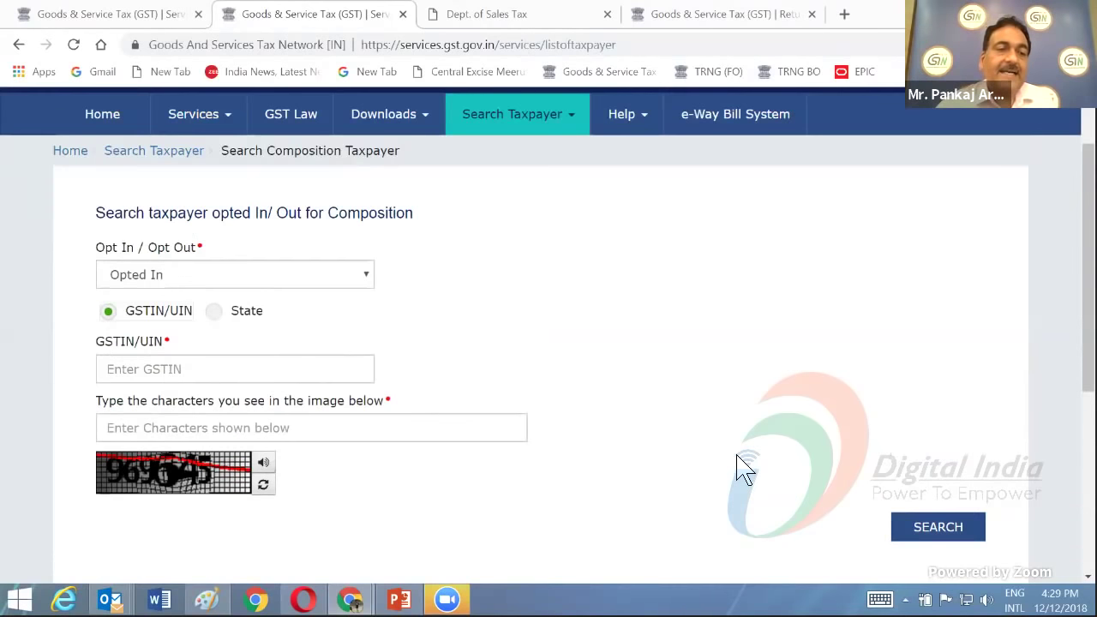
{"action": "left_click", "coordinate": [219, 315]}
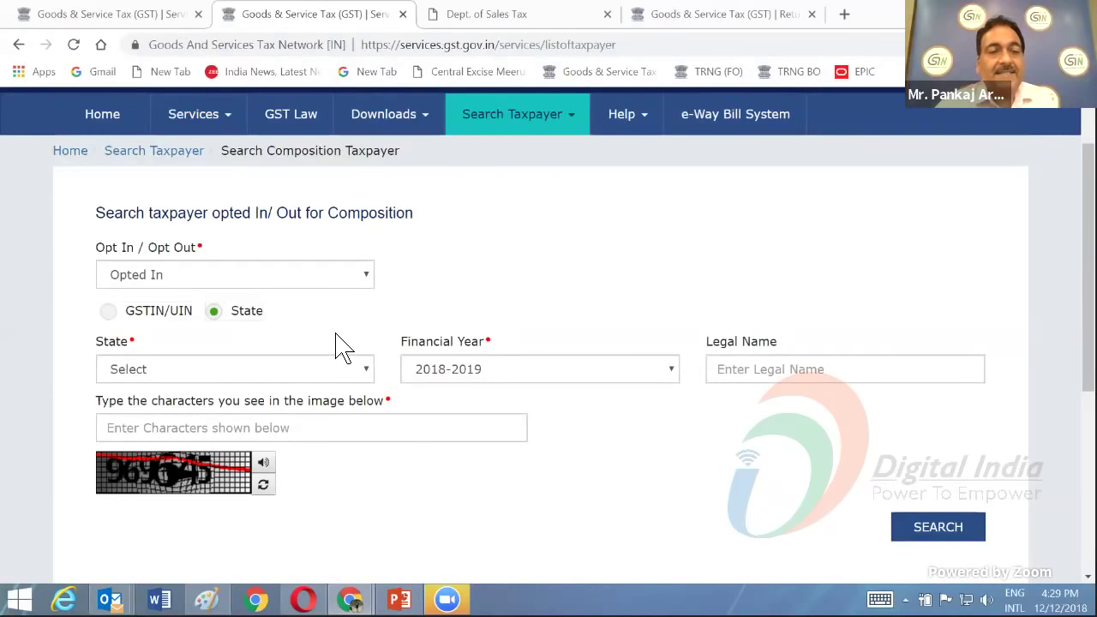
{"action": "left_click", "coordinate": [363, 370]}
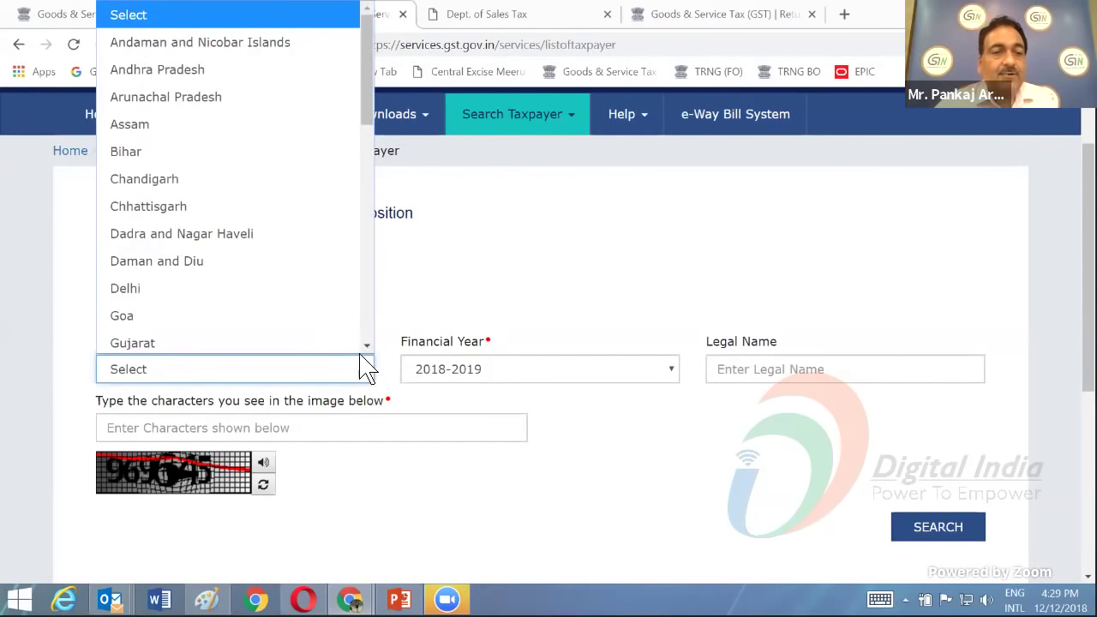
{"action": "left_click", "coordinate": [214, 317]}
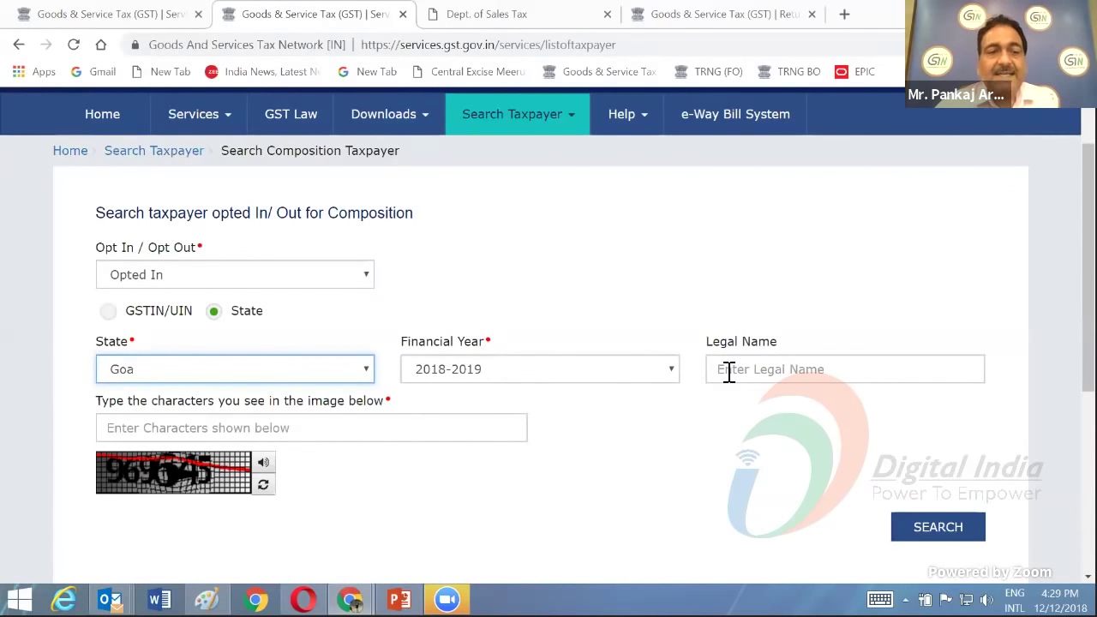
- Enter the captcha and submit, then type the characters of the refreshed captcha
{"action": "left_click", "coordinate": [180, 433]}
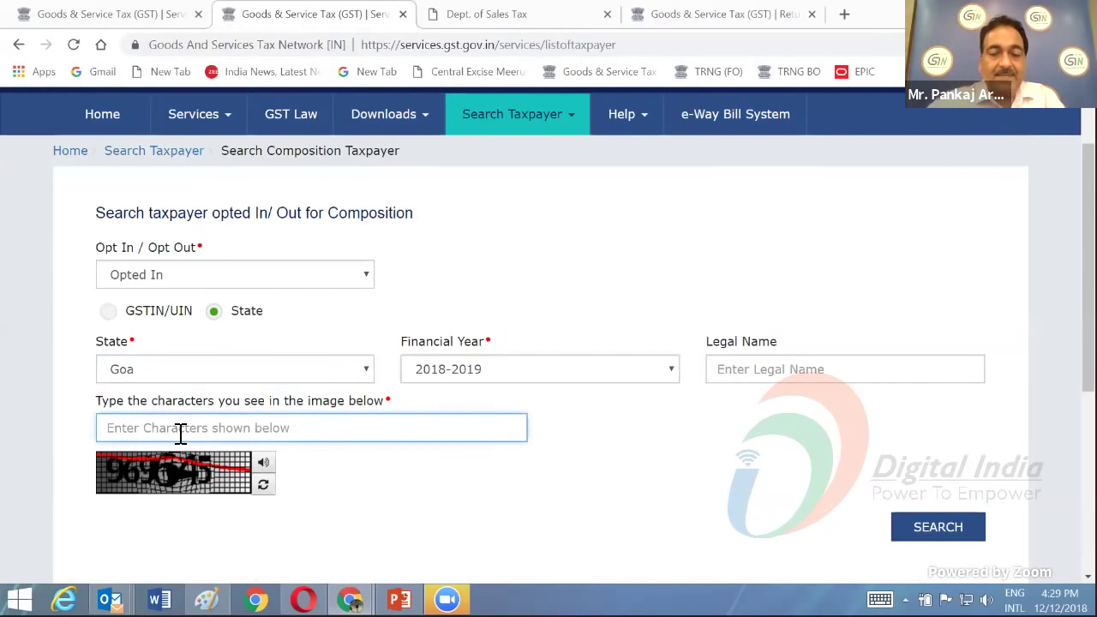
{"action": "type", "text": "98"}
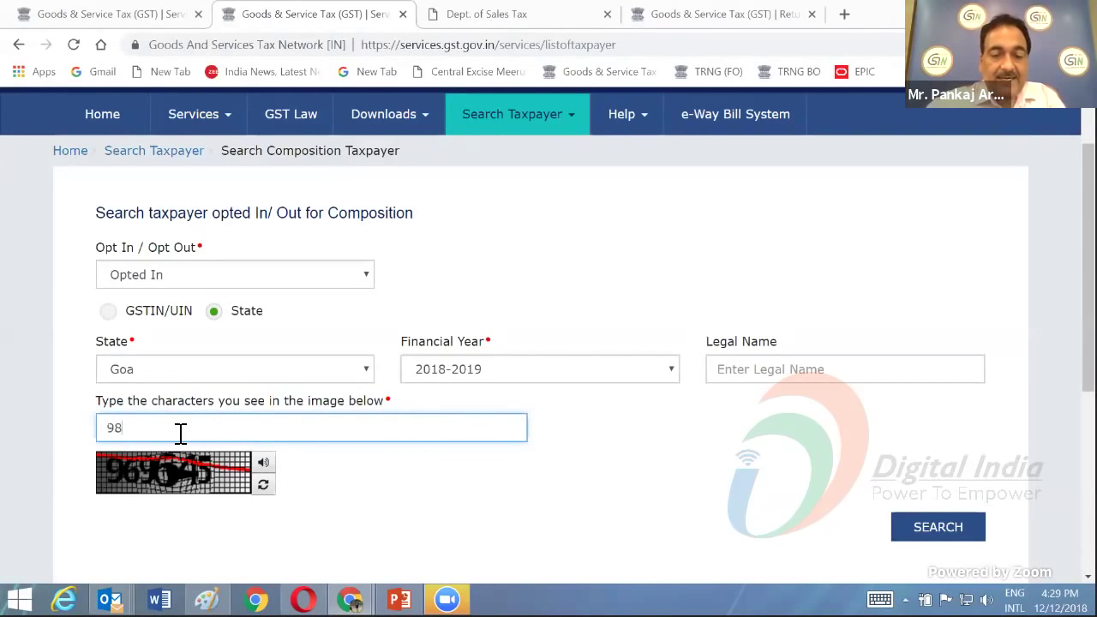
{"action": "type", "text": "9"}
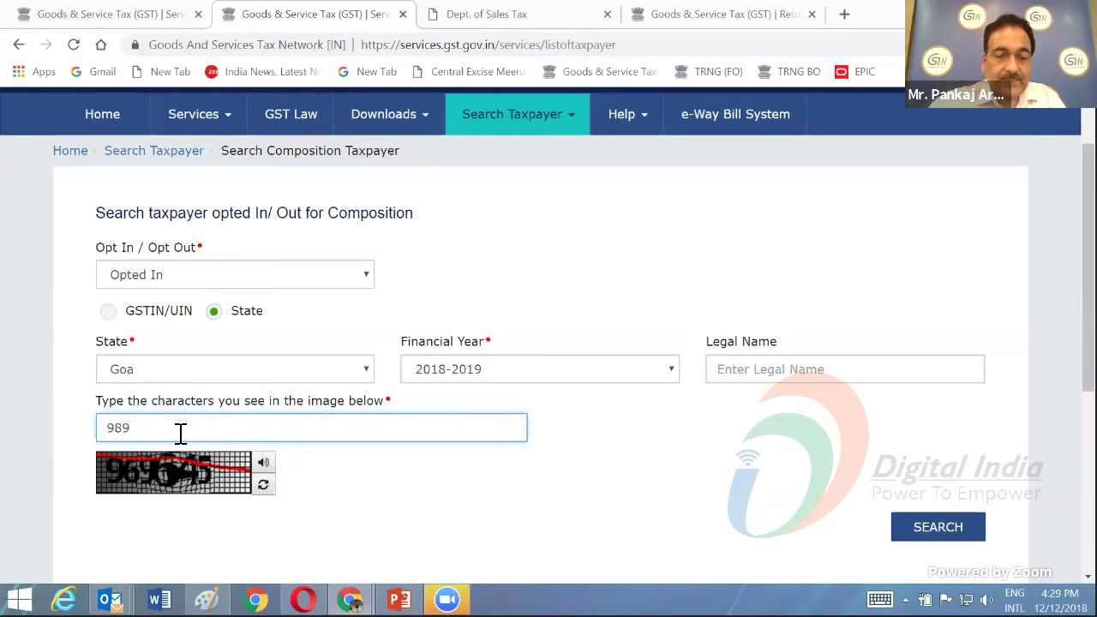
{"action": "type", "text": "6"}
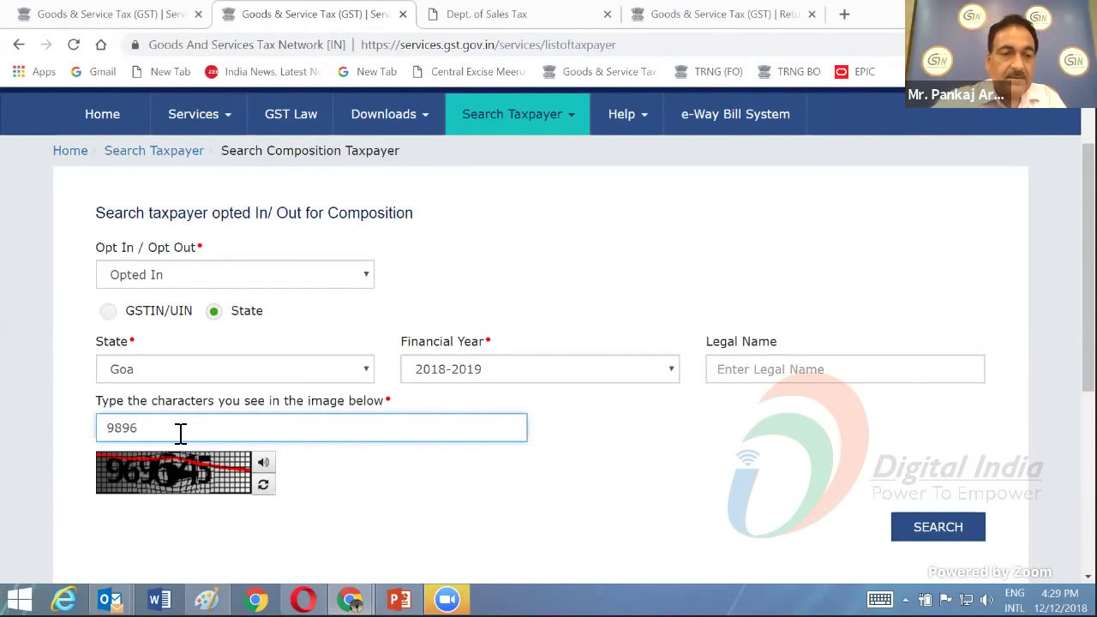
{"action": "type", "text": "45"}
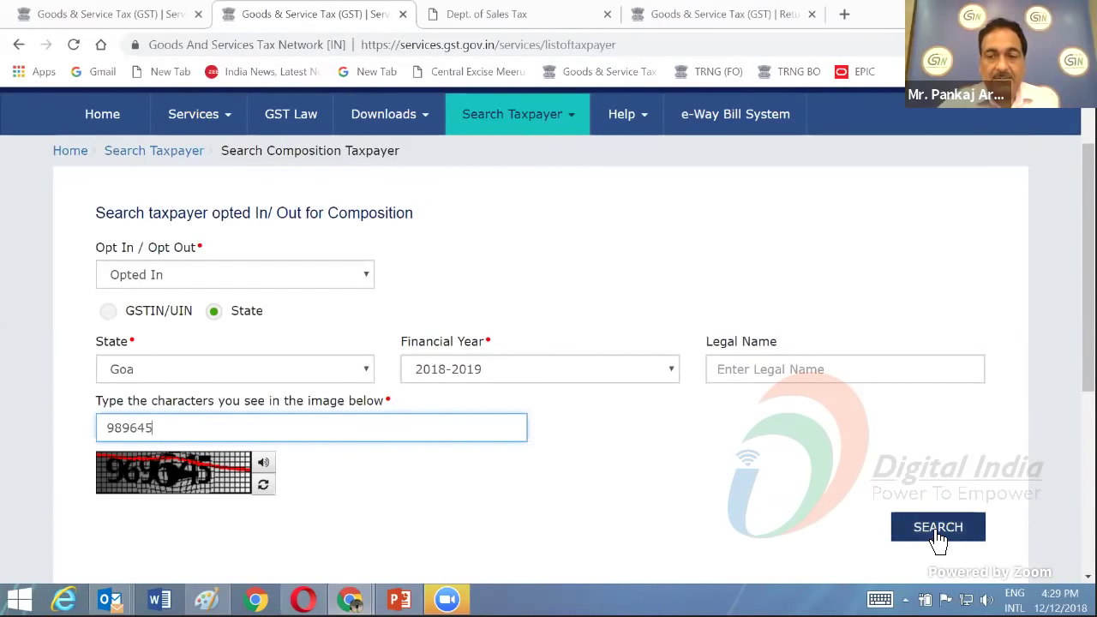
{"action": "left_click", "coordinate": [938, 531]}
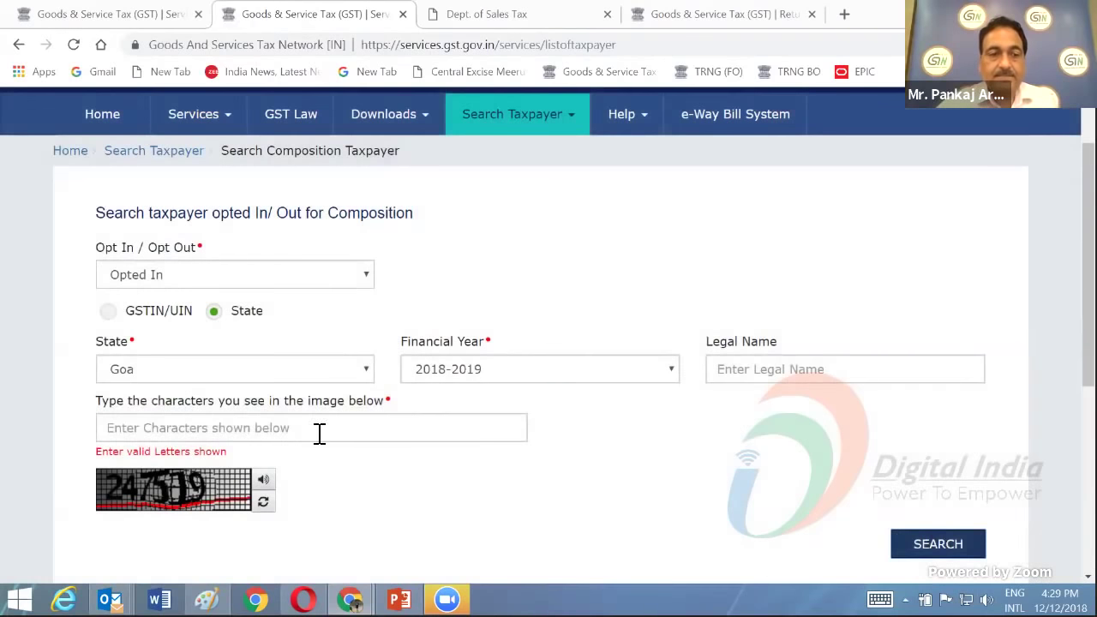
{"action": "scroll", "coordinate": [206, 412], "scroll_direction": "down", "scroll_amount": 2}
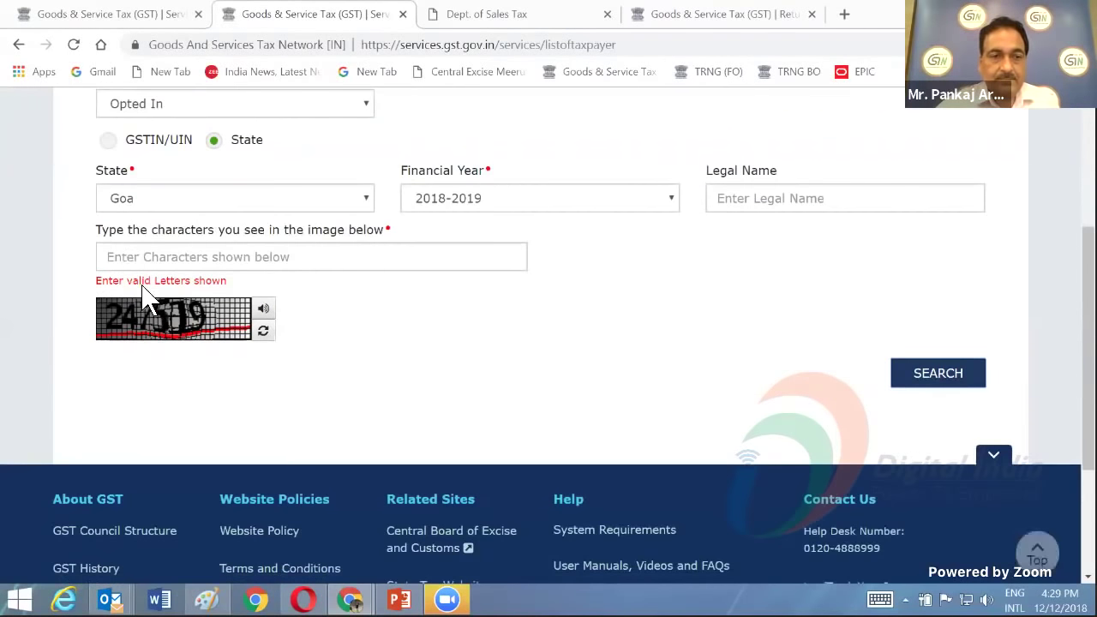
{"action": "left_click", "coordinate": [127, 257]}
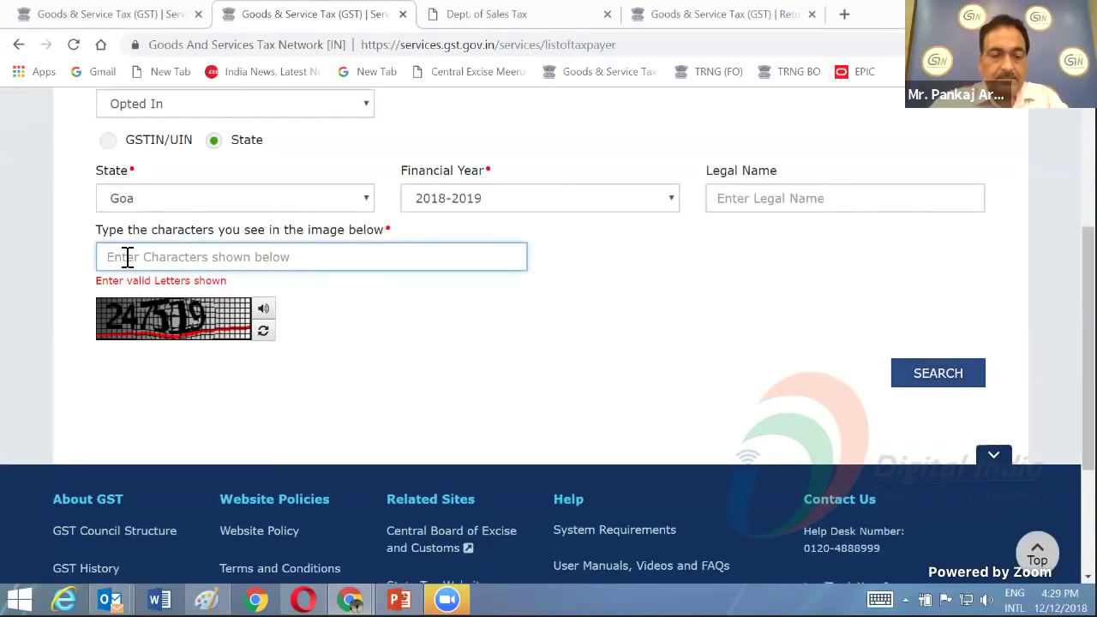
{"action": "type", "text": "247"}
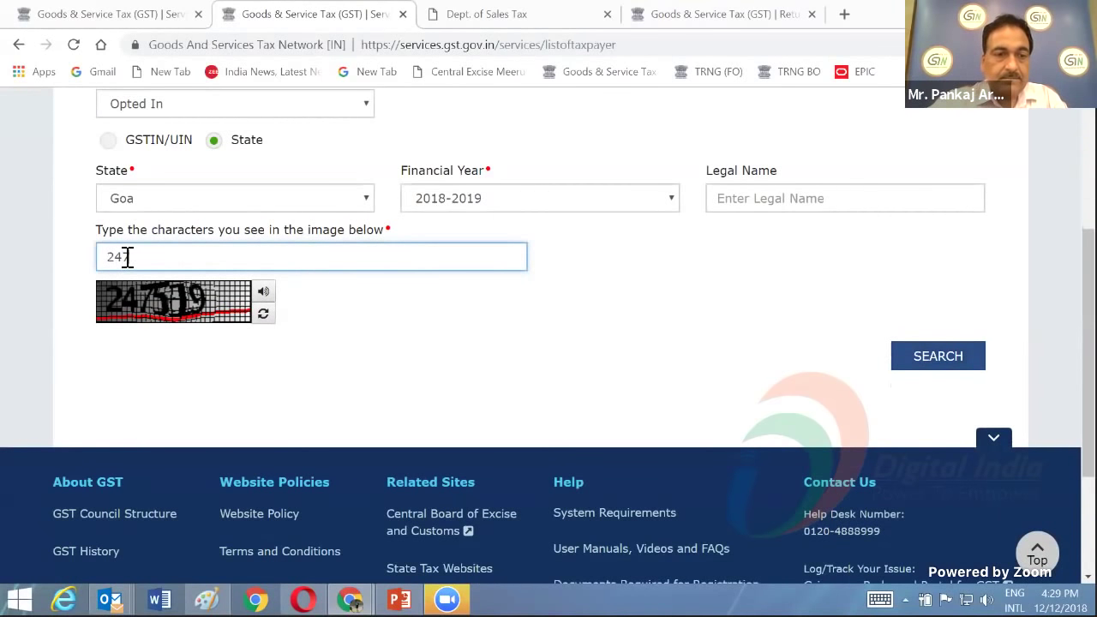
{"action": "type", "text": "519"}
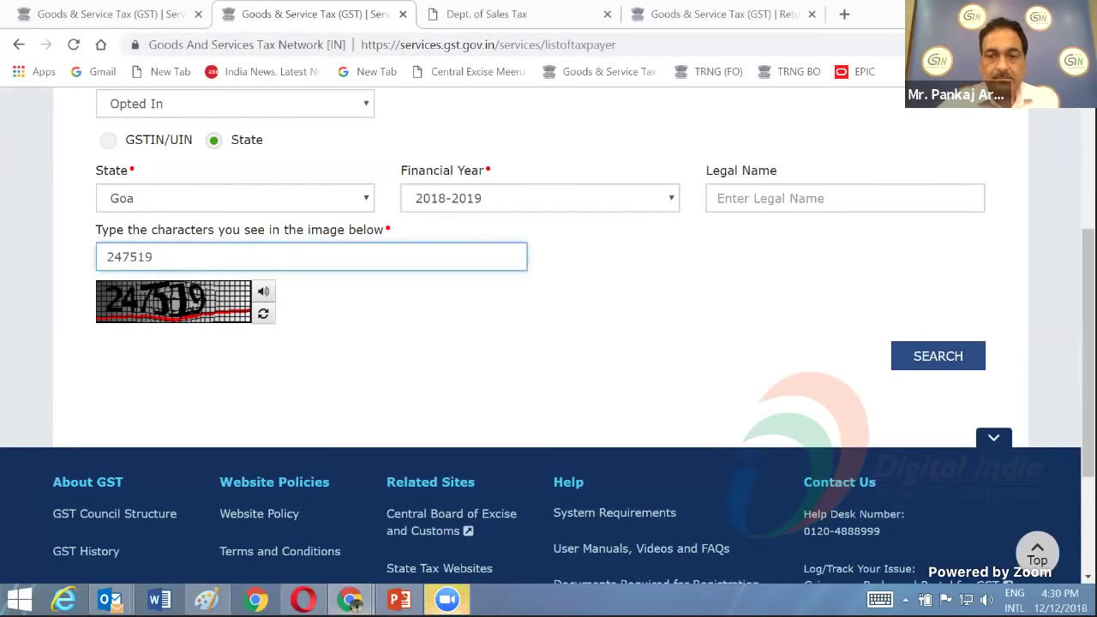
- Run the search to list Goa's Opted In composition taxpayers across 509 pages
{"action": "left_click", "coordinate": [939, 362]}
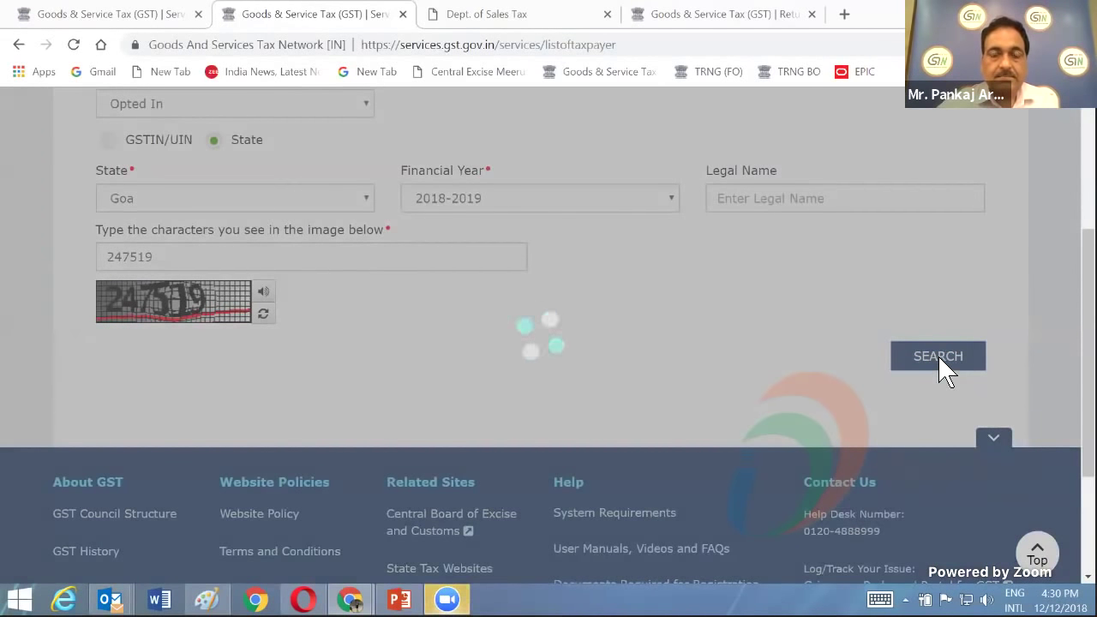
{"action": "scroll", "coordinate": [644, 391], "scroll_direction": "down", "scroll_amount": 4}
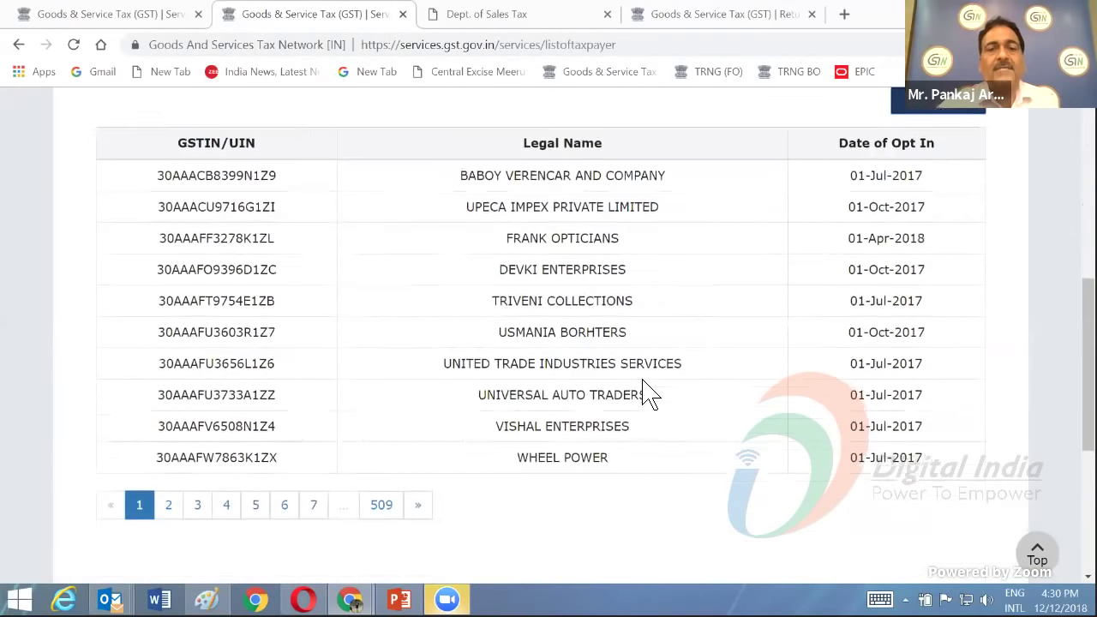
{"action": "scroll", "coordinate": [649, 393], "scroll_direction": "up", "scroll_amount": 1}
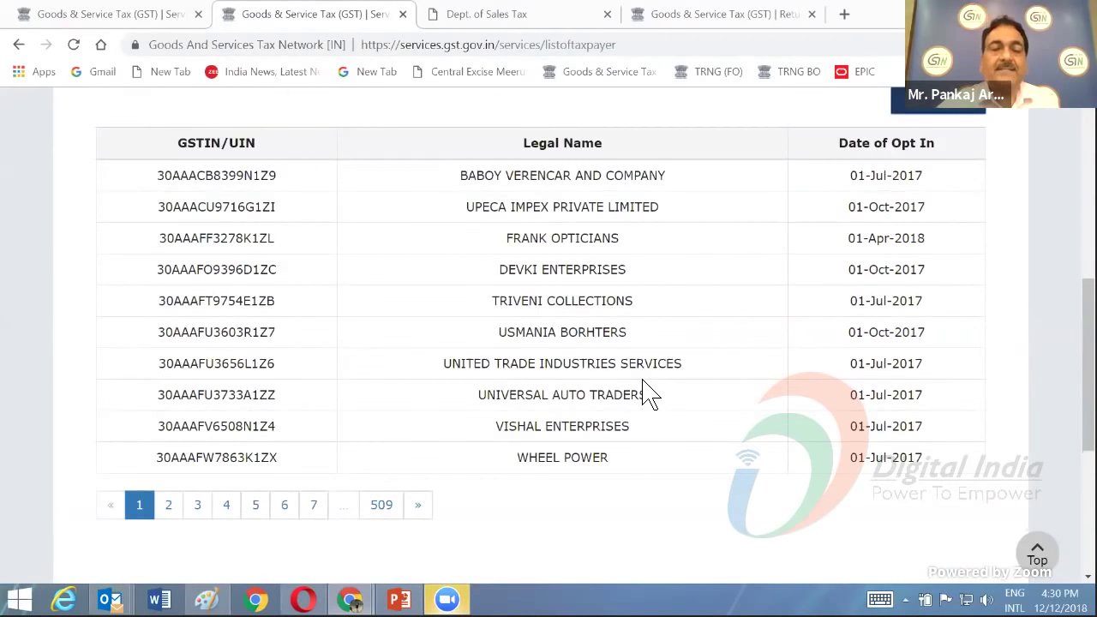
{"action": "scroll", "coordinate": [547, 393], "scroll_direction": "up", "scroll_amount": 2}
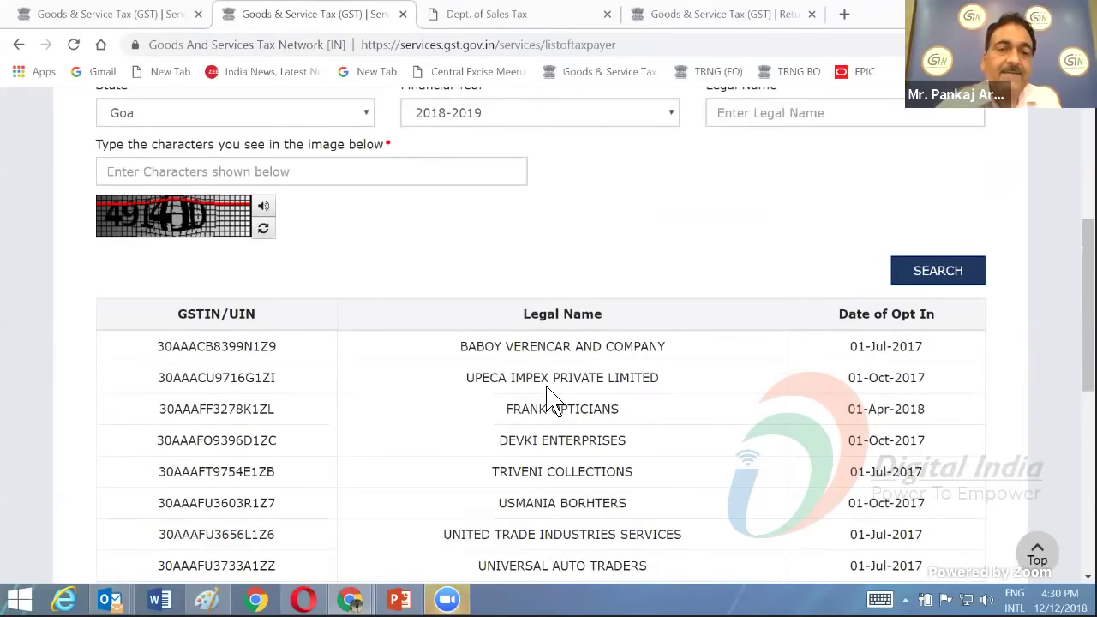
{"action": "scroll", "coordinate": [551, 398], "scroll_direction": "down", "scroll_amount": 2}
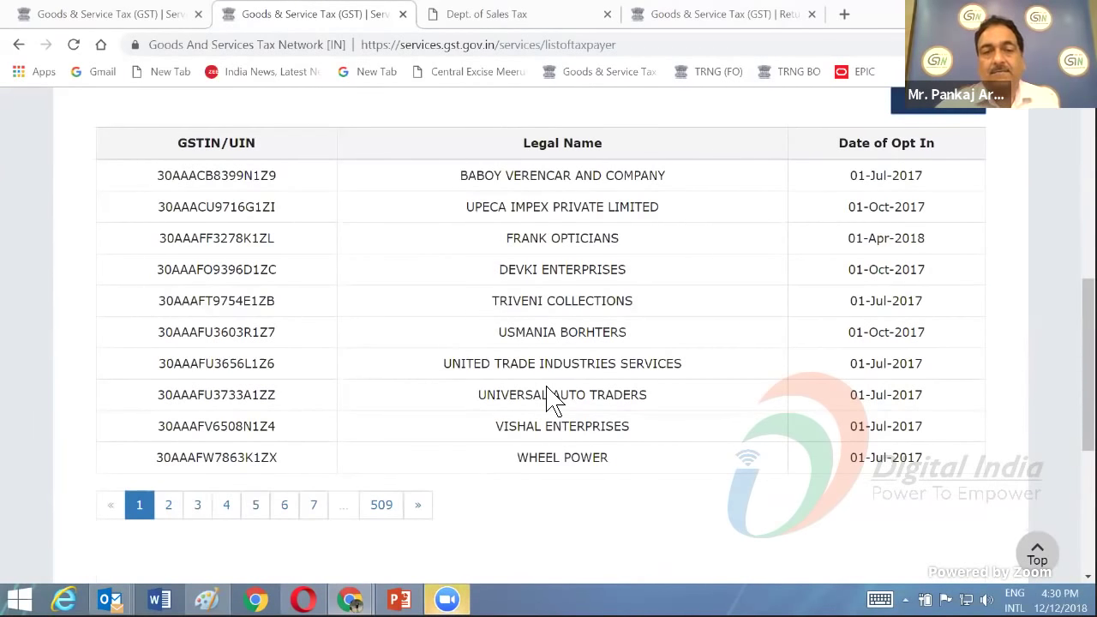
{"action": "scroll", "coordinate": [553, 400], "scroll_direction": "up", "scroll_amount": 2}
{"action": "scroll", "coordinate": [549, 394], "scroll_direction": "down", "scroll_amount": 3}
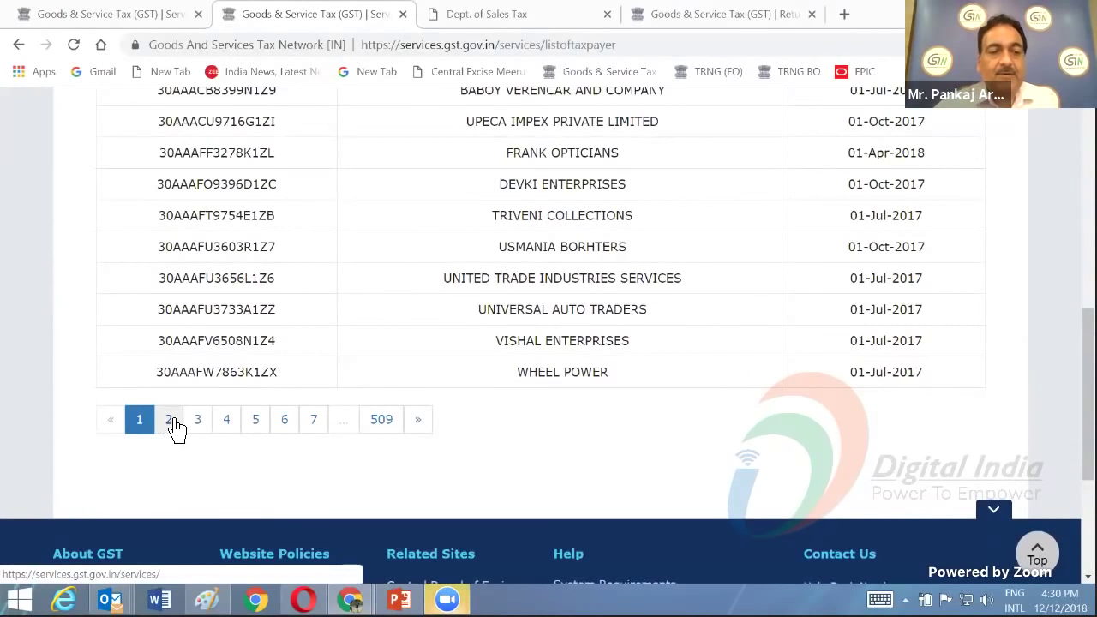
- Page through the taxpayer results to pages 2 and 3
{"action": "left_click", "coordinate": [169, 420]}
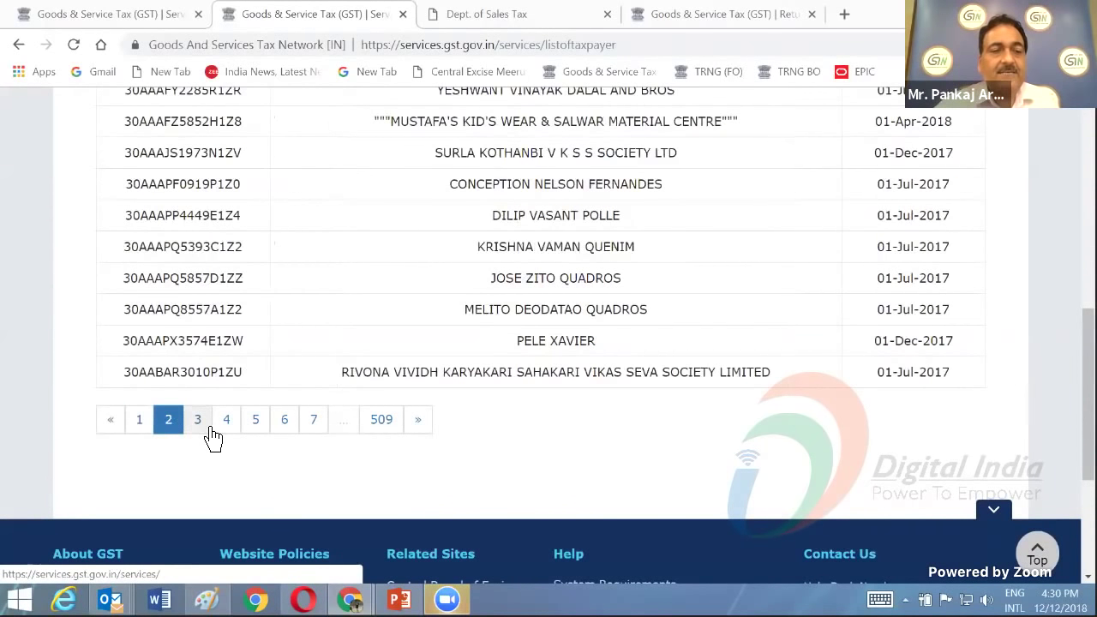
{"action": "left_click", "coordinate": [197, 419]}
{"action": "scroll", "coordinate": [403, 330], "scroll_direction": "up", "scroll_amount": 7}
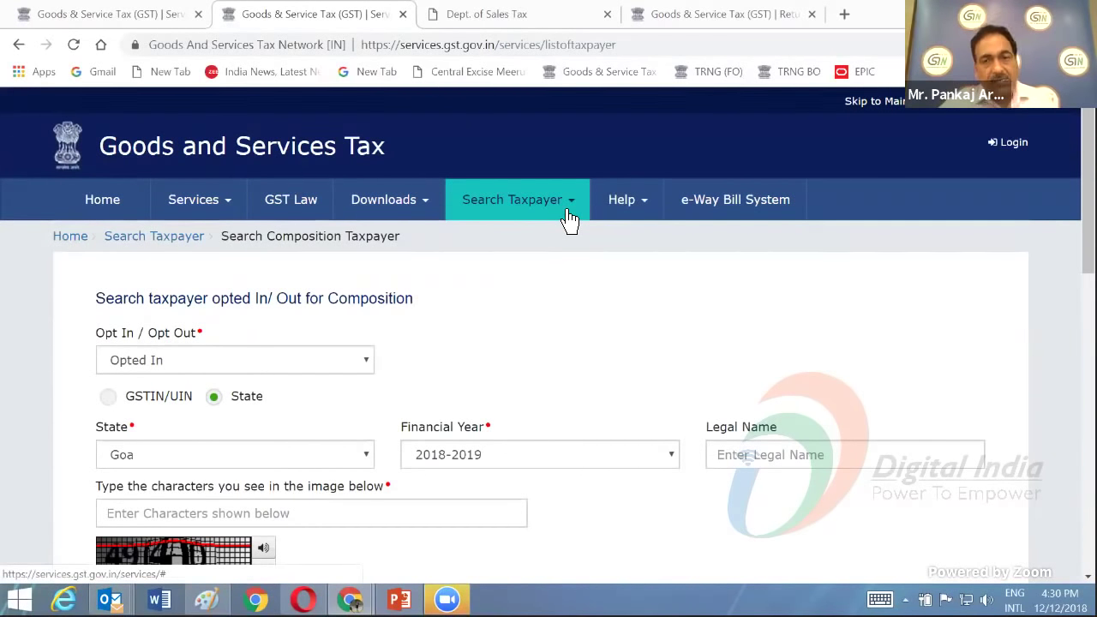
- Open Help > System Requirements and review the browser, digital signature and installer requirements
{"action": "left_click", "coordinate": [628, 210]}
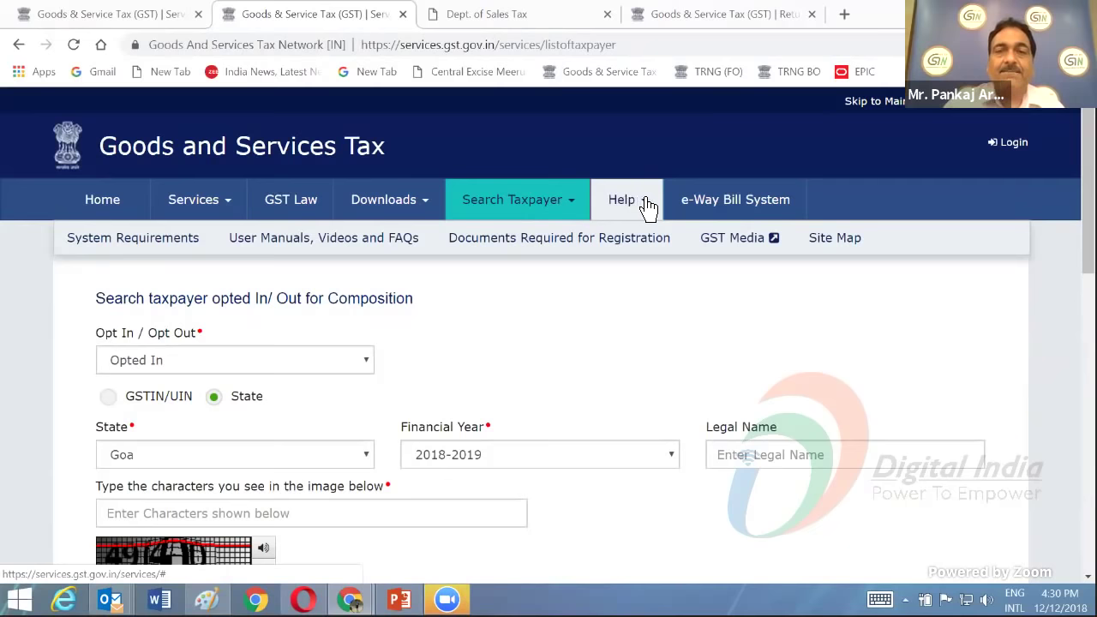
{"action": "left_click", "coordinate": [144, 243]}
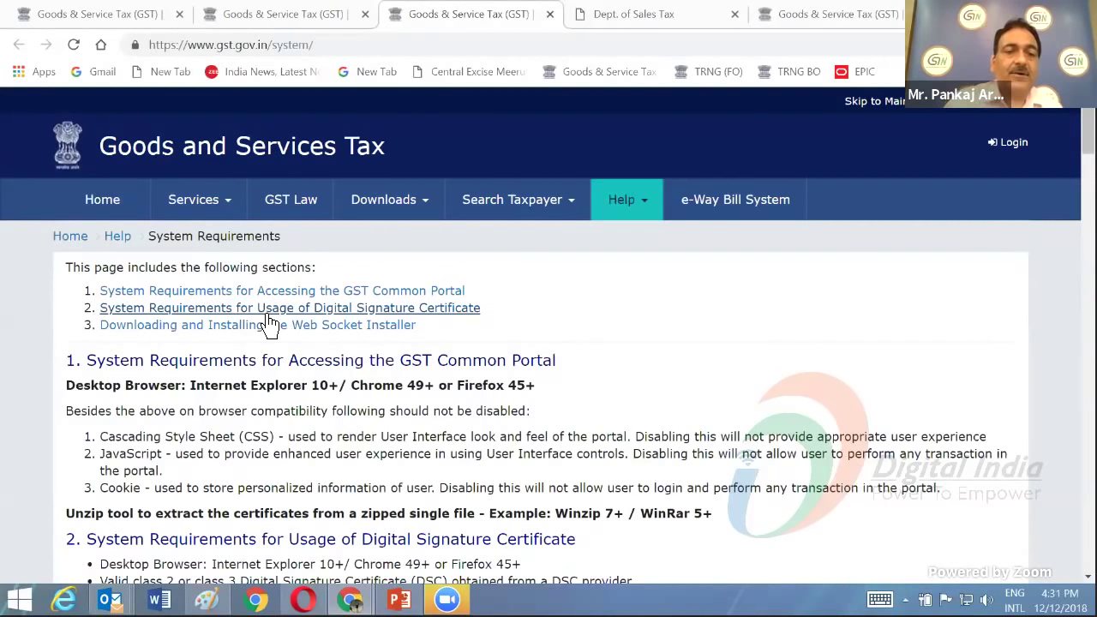
{"action": "scroll", "coordinate": [270, 324], "scroll_direction": "down", "scroll_amount": 4}
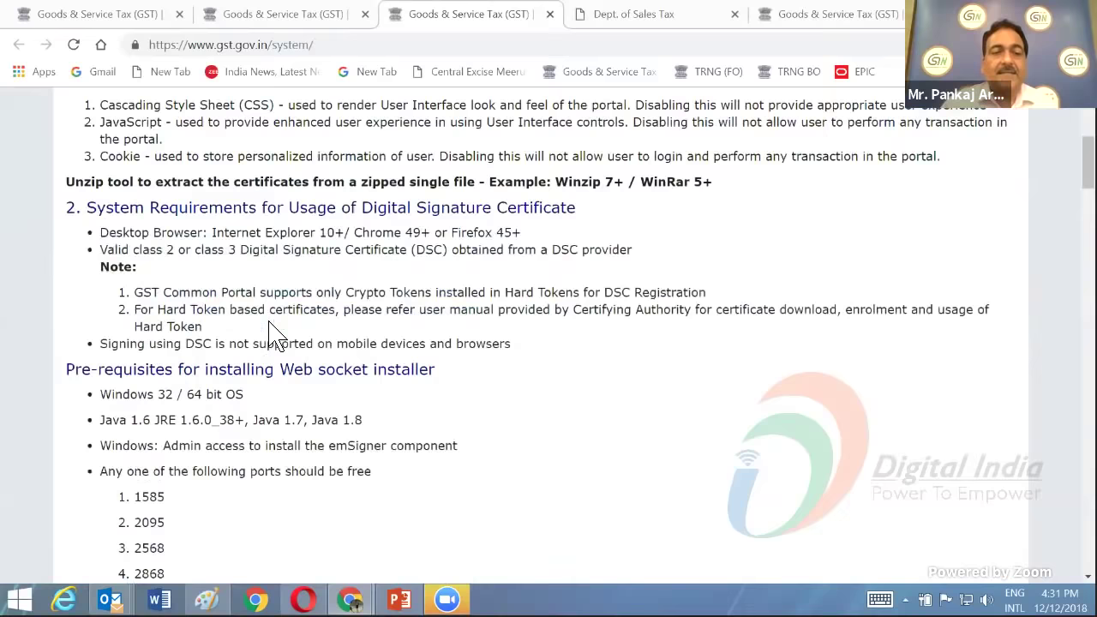
{"action": "scroll", "coordinate": [270, 330], "scroll_direction": "down", "scroll_amount": 4}
{"action": "scroll", "coordinate": [270, 330], "scroll_direction": "up", "scroll_amount": 8}
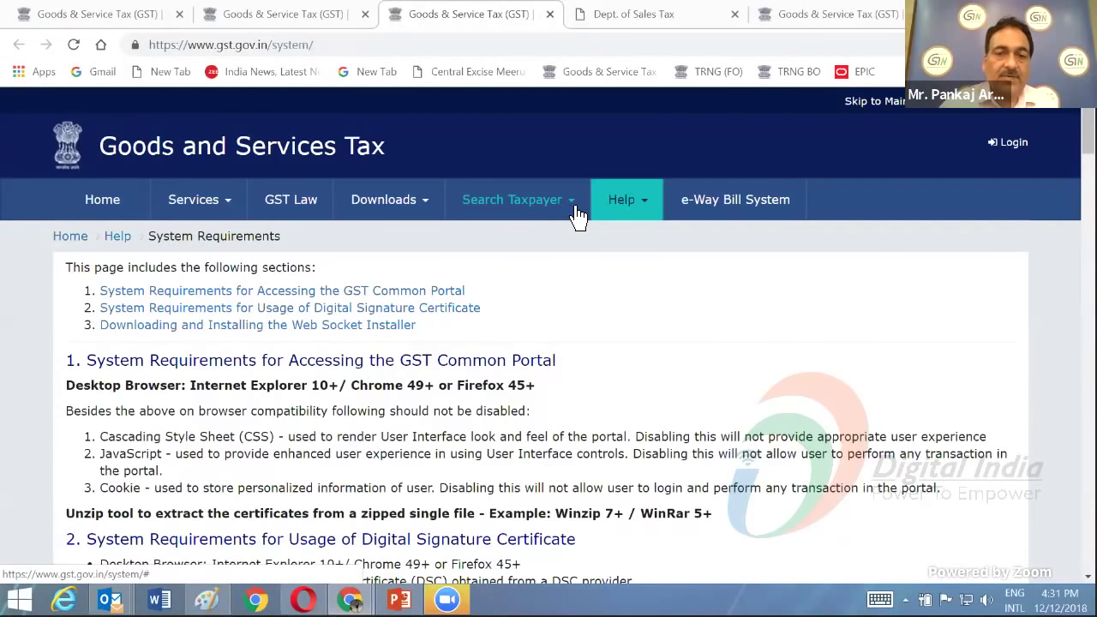
{"action": "left_click", "coordinate": [643, 209]}
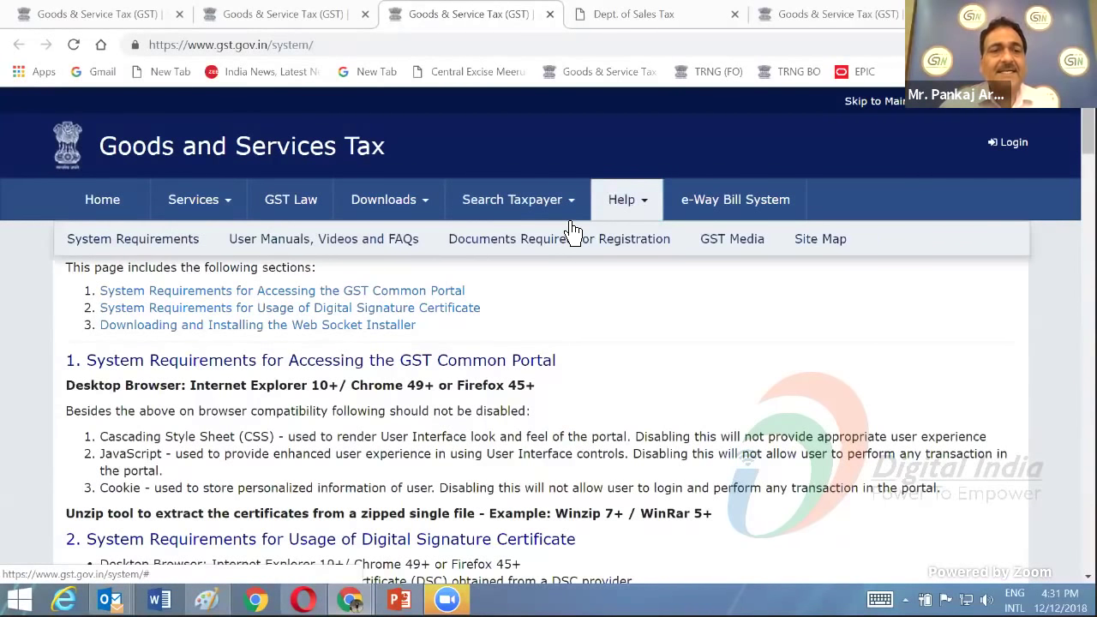
- Open User Manuals, Videos and FAQs and browse tiles like File Returns, Make Payments and Refunds
{"action": "left_click", "coordinate": [364, 244]}
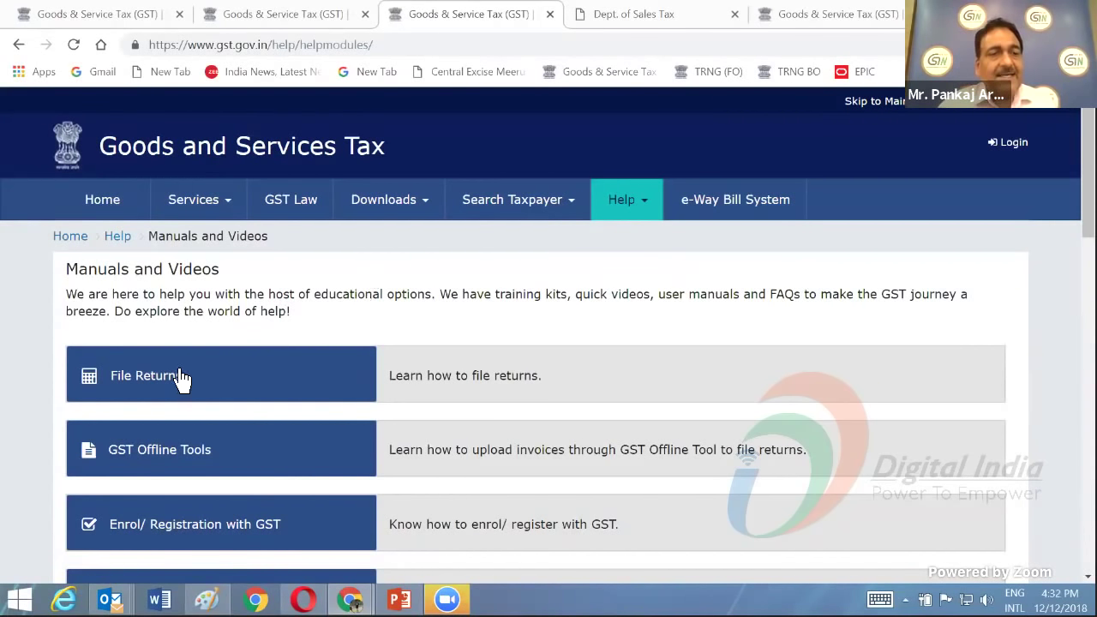
{"action": "scroll", "coordinate": [189, 377], "scroll_direction": "down", "scroll_amount": 2}
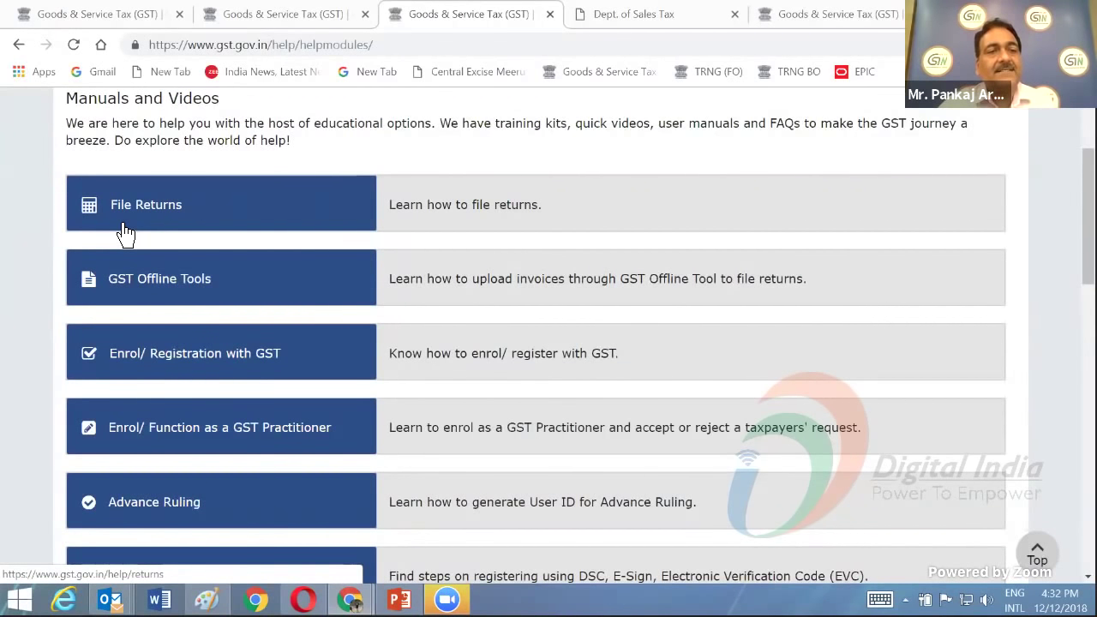
{"action": "scroll", "coordinate": [206, 297], "scroll_direction": "down", "scroll_amount": 1}
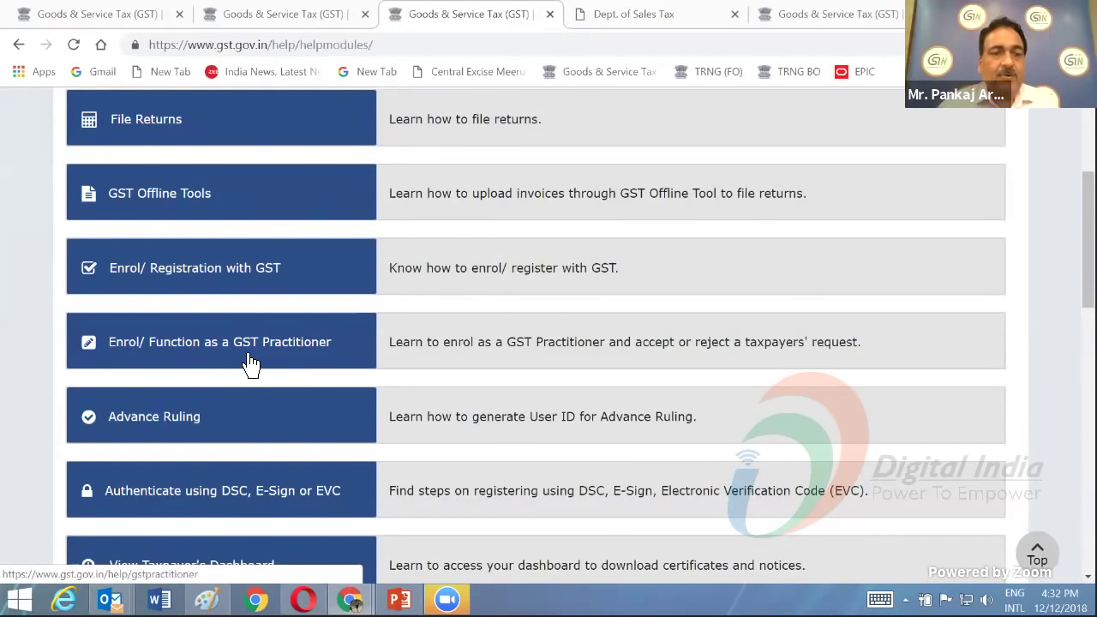
{"action": "scroll", "coordinate": [269, 360], "scroll_direction": "down", "scroll_amount": 2}
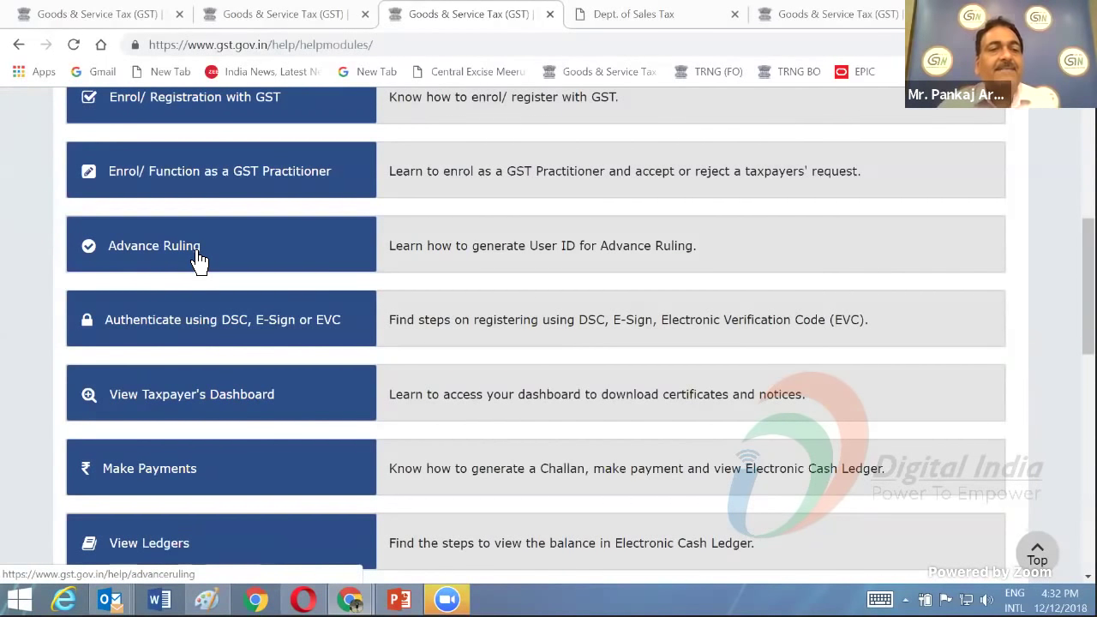
{"action": "scroll", "coordinate": [197, 260], "scroll_direction": "up", "scroll_amount": 2}
{"action": "scroll", "coordinate": [197, 259], "scroll_direction": "up", "scroll_amount": 1}
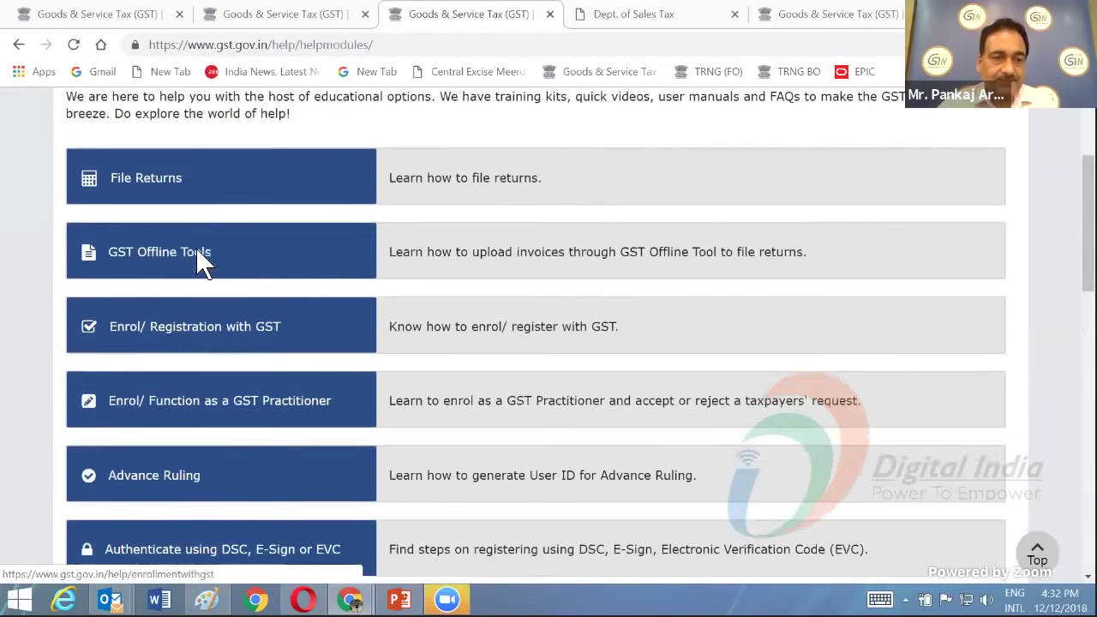
{"action": "scroll", "coordinate": [197, 260], "scroll_direction": "up", "scroll_amount": 1}
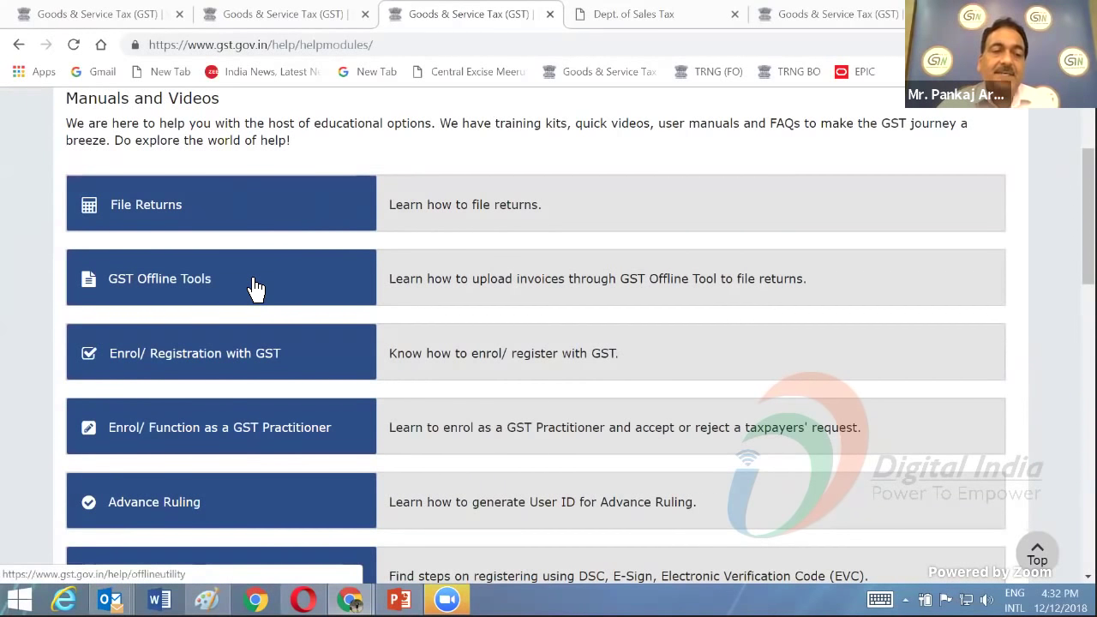
{"action": "scroll", "coordinate": [255, 288], "scroll_direction": "down", "scroll_amount": 1}
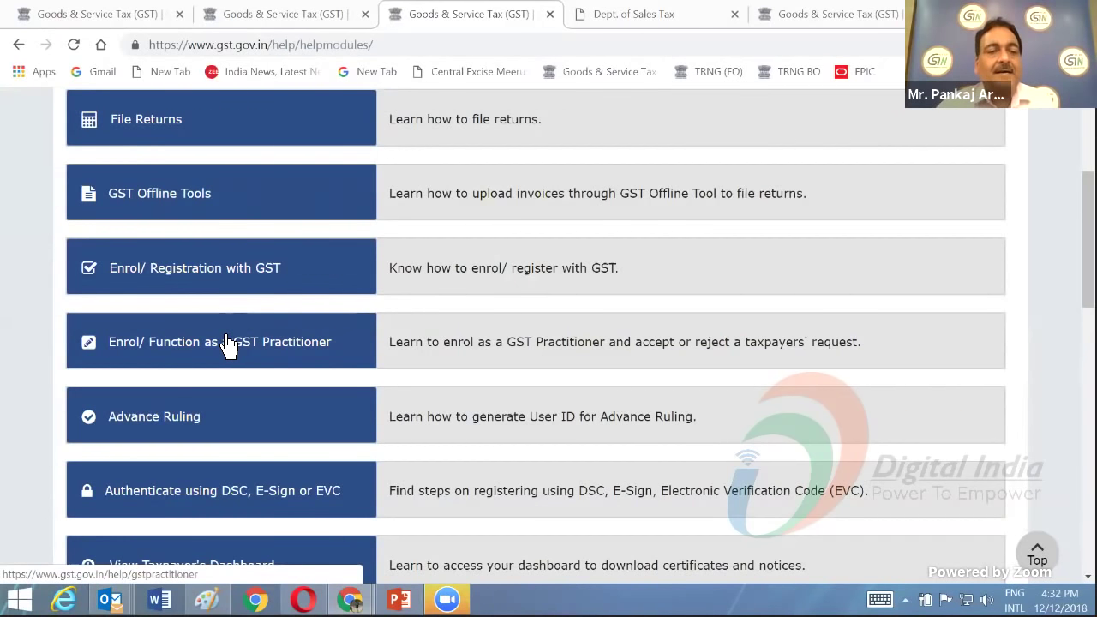
{"action": "scroll", "coordinate": [228, 343], "scroll_direction": "down", "scroll_amount": 1}
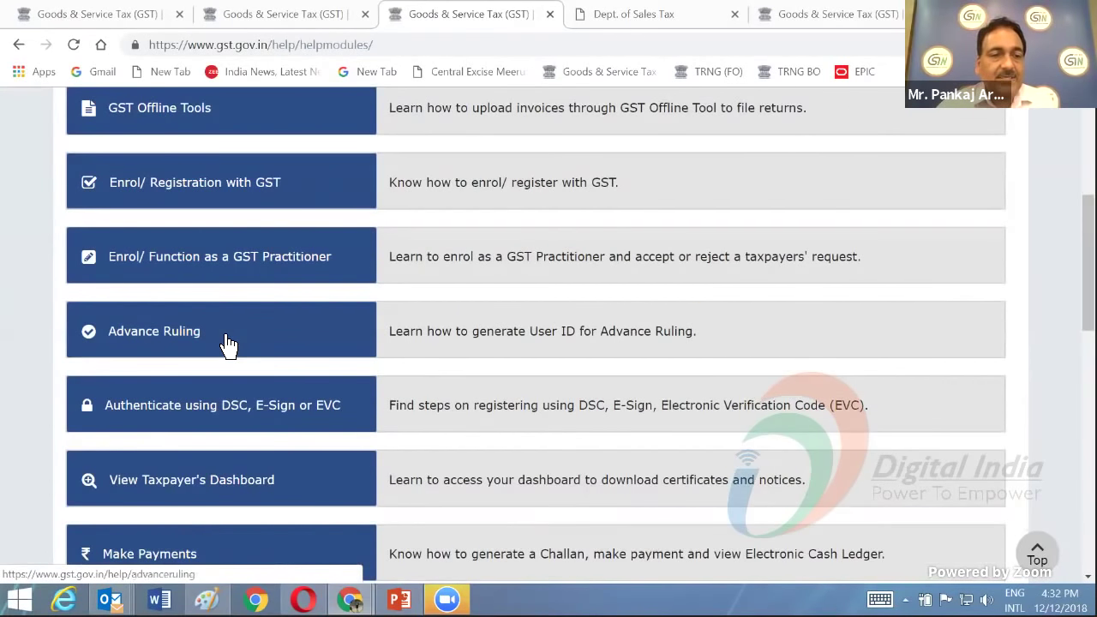
{"action": "scroll", "coordinate": [227, 343], "scroll_direction": "down", "scroll_amount": 1}
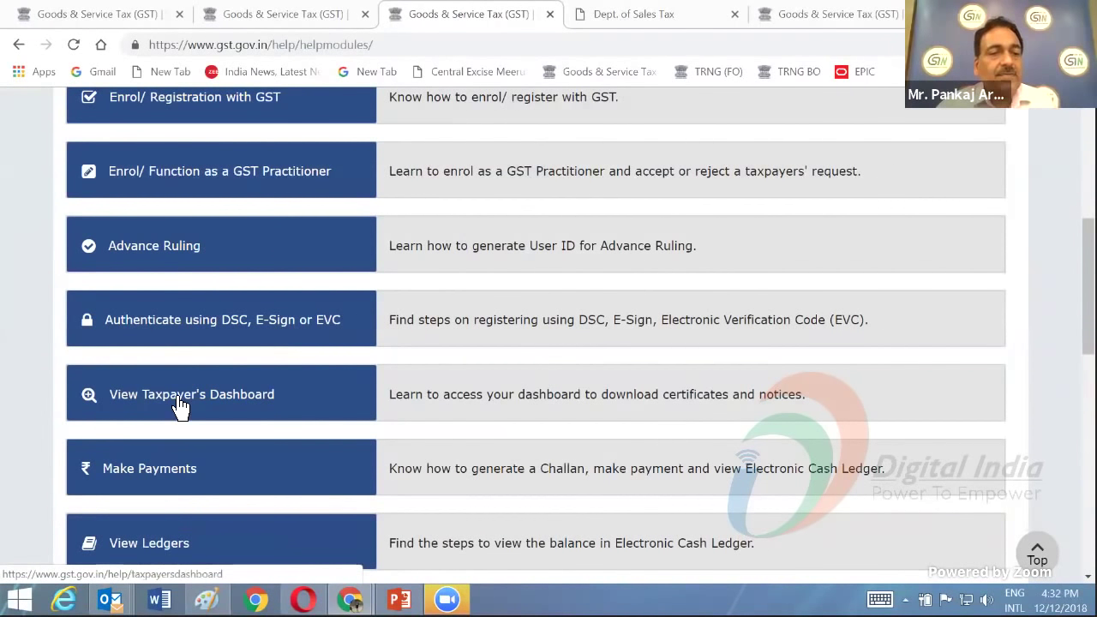
{"action": "scroll", "coordinate": [176, 403], "scroll_direction": "down", "scroll_amount": 1}
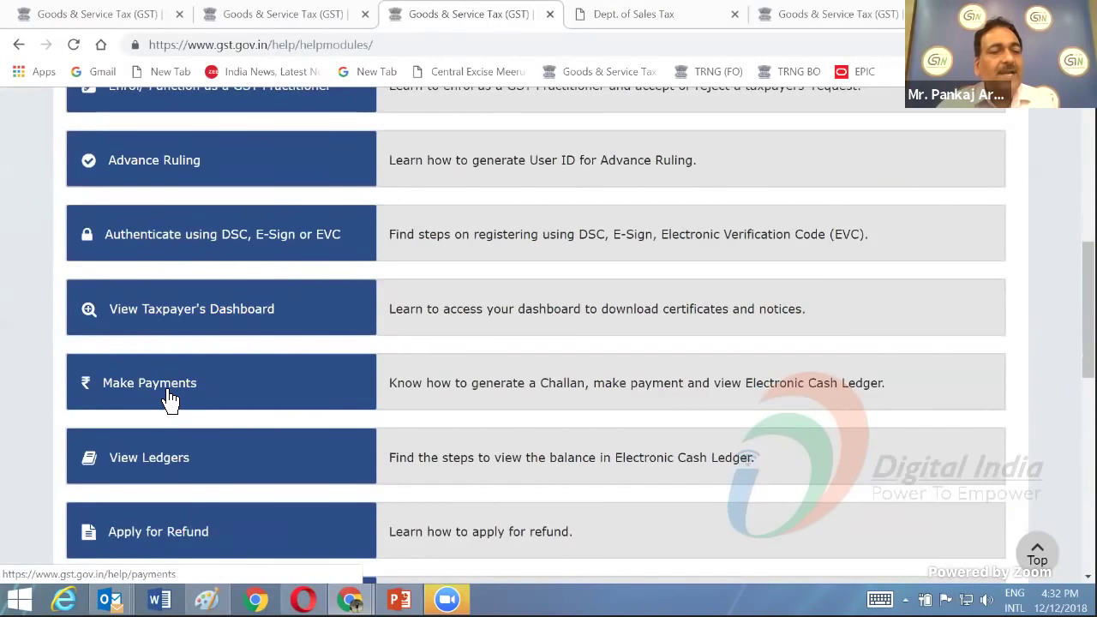